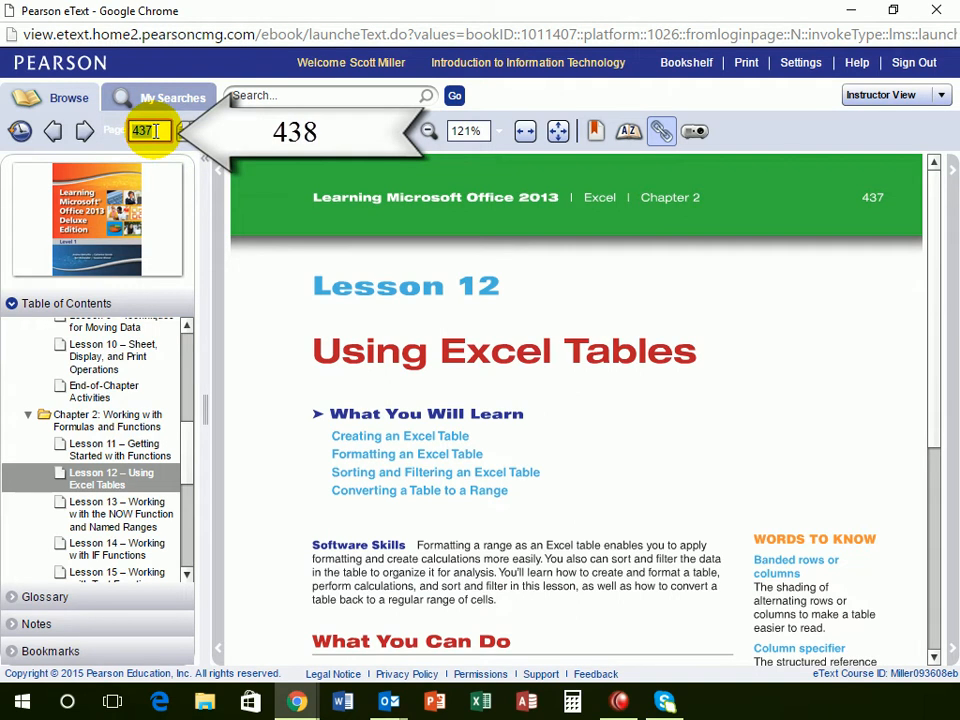
Go to page 438 of the eText and read the opening instructions of the Creating an Excel Table exercise
{"action": "type", "text": "438"}
{"action": "key", "text": "Return"}
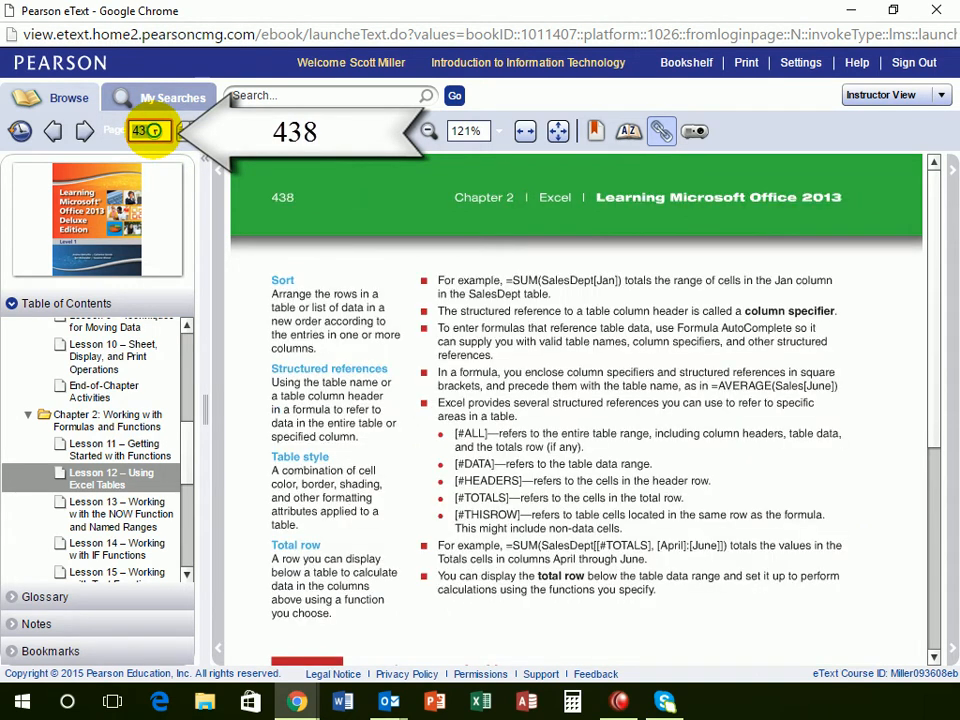
{"action": "scroll", "coordinate": [465, 368], "scroll_direction": "down", "scroll_amount": 3}
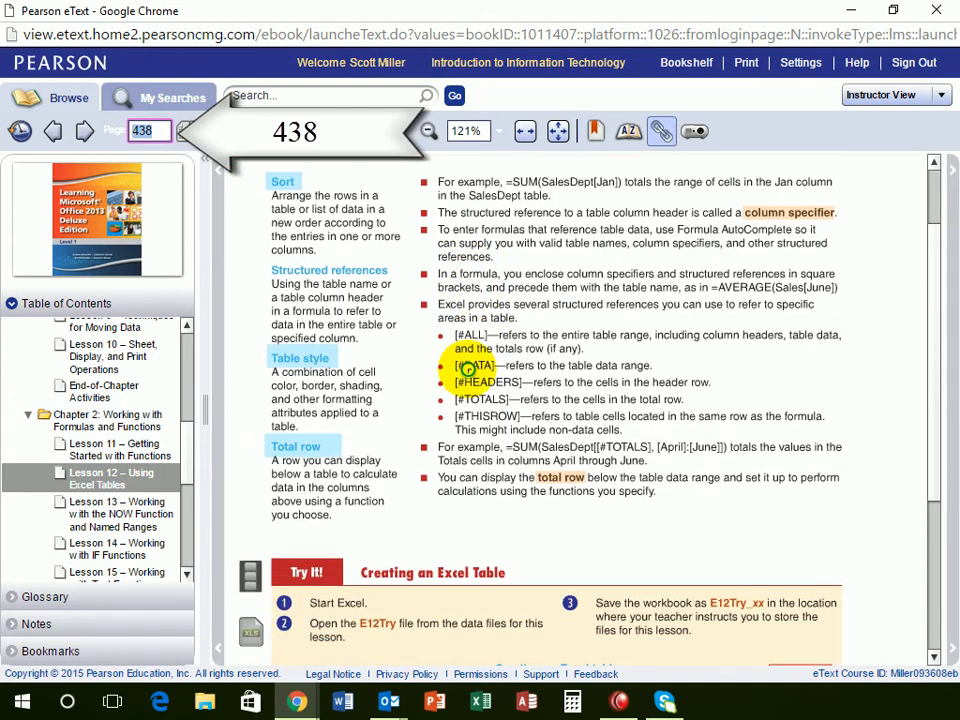
{"action": "scroll", "coordinate": [468, 376], "scroll_direction": "down", "scroll_amount": 3}
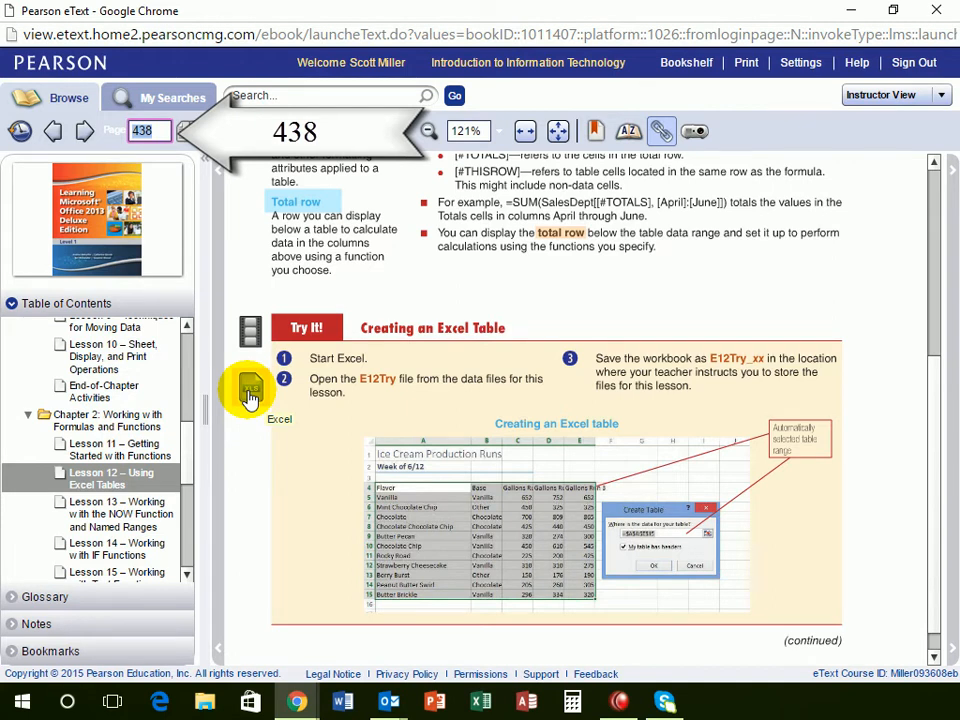
Switch to the desktop and open the E12Try workbook from Class Files > IIT > Excel > Chapter2
{"action": "left_click", "coordinate": [851, 14]}
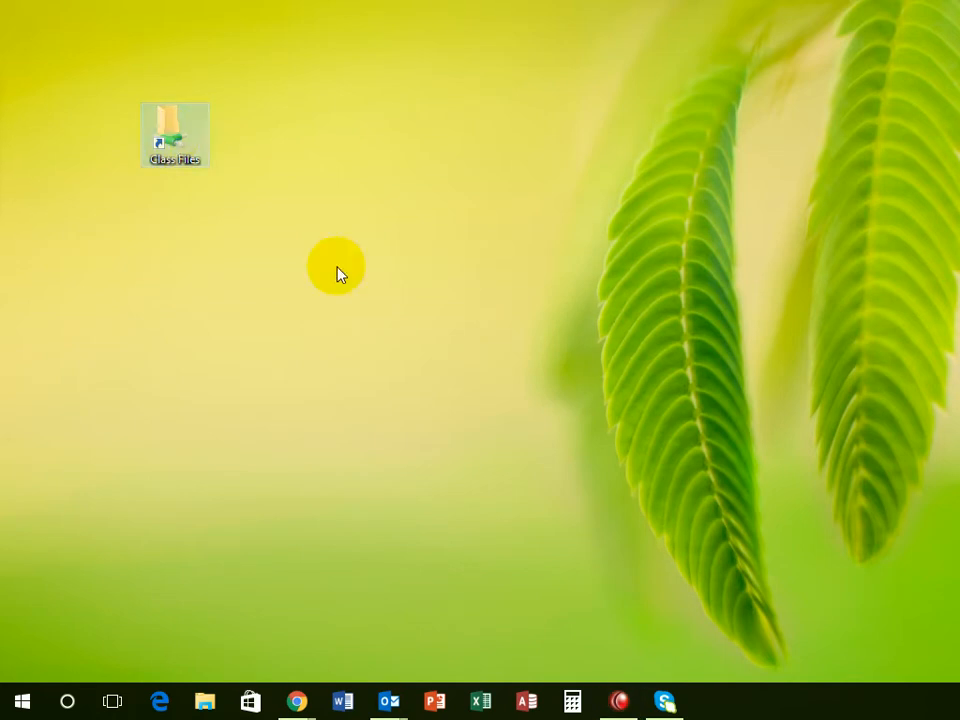
{"action": "left_click", "coordinate": [337, 267]}
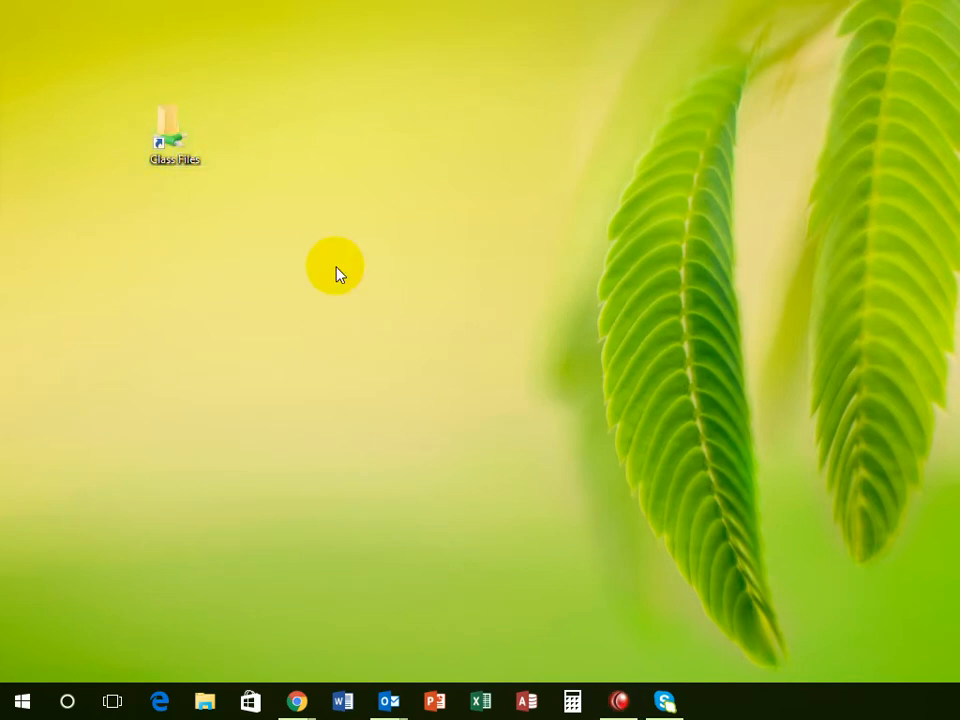
{"action": "double_click", "coordinate": [178, 150]}
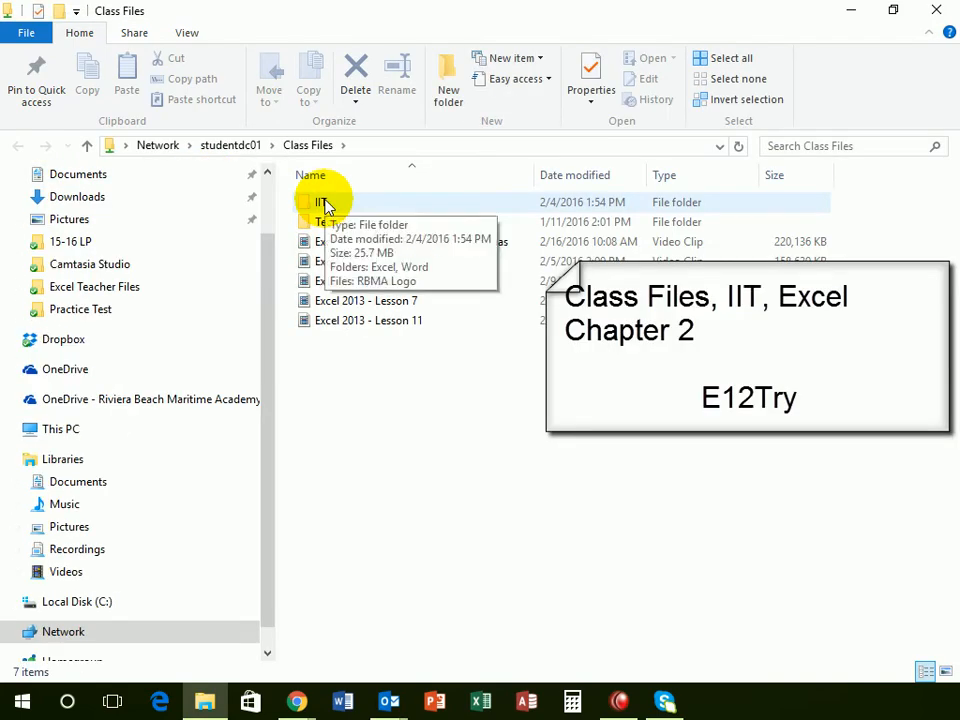
{"action": "double_click", "coordinate": [325, 204]}
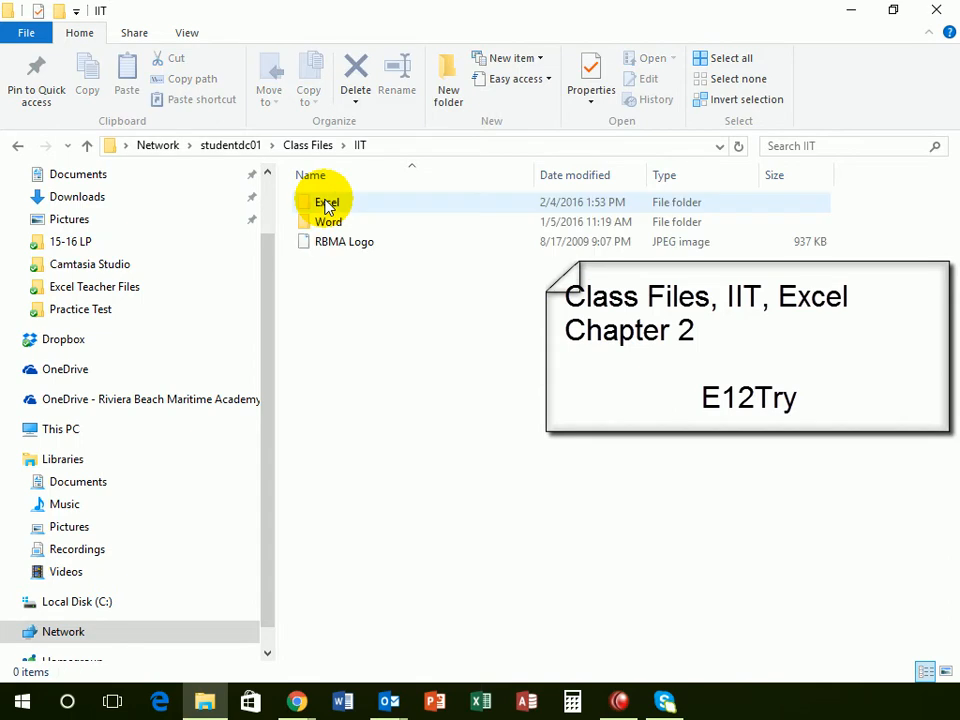
{"action": "double_click", "coordinate": [325, 205]}
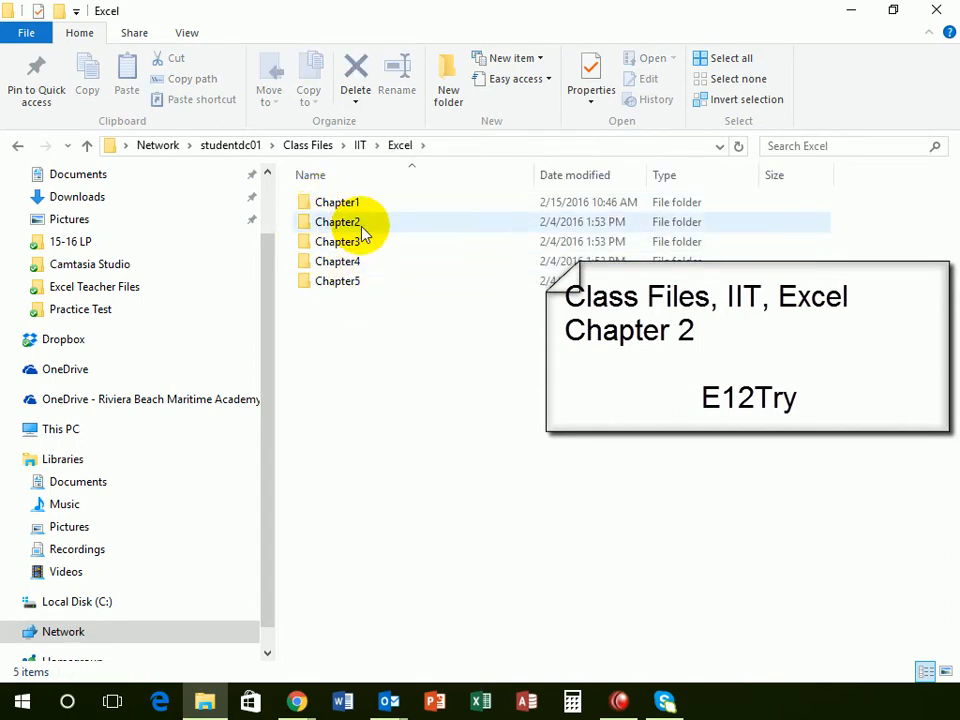
{"action": "double_click", "coordinate": [321, 223]}
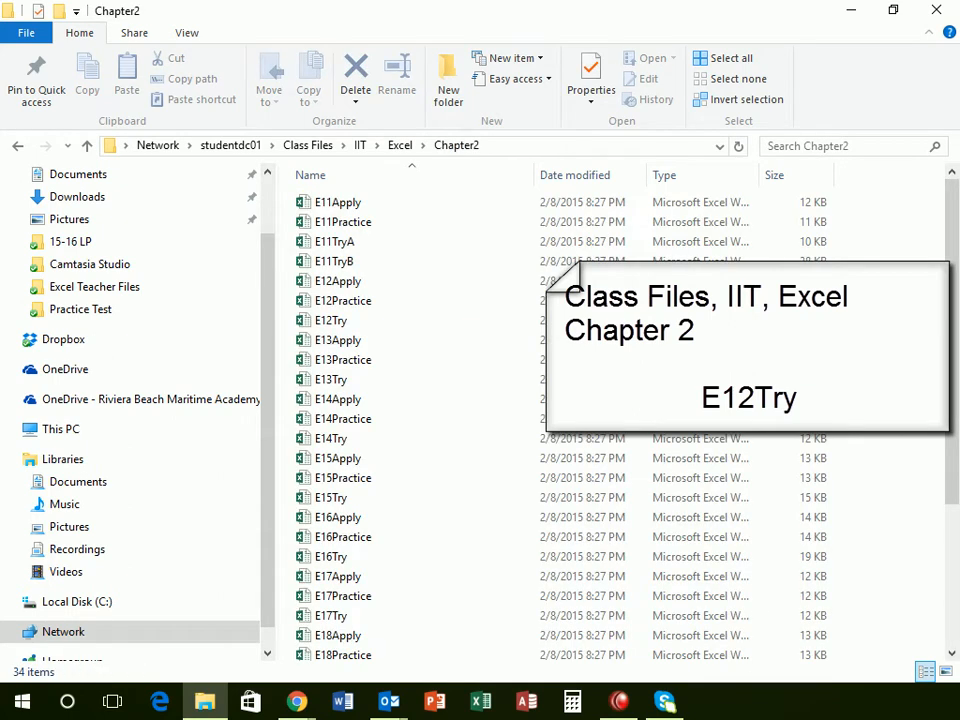
{"action": "left_click", "coordinate": [338, 330]}
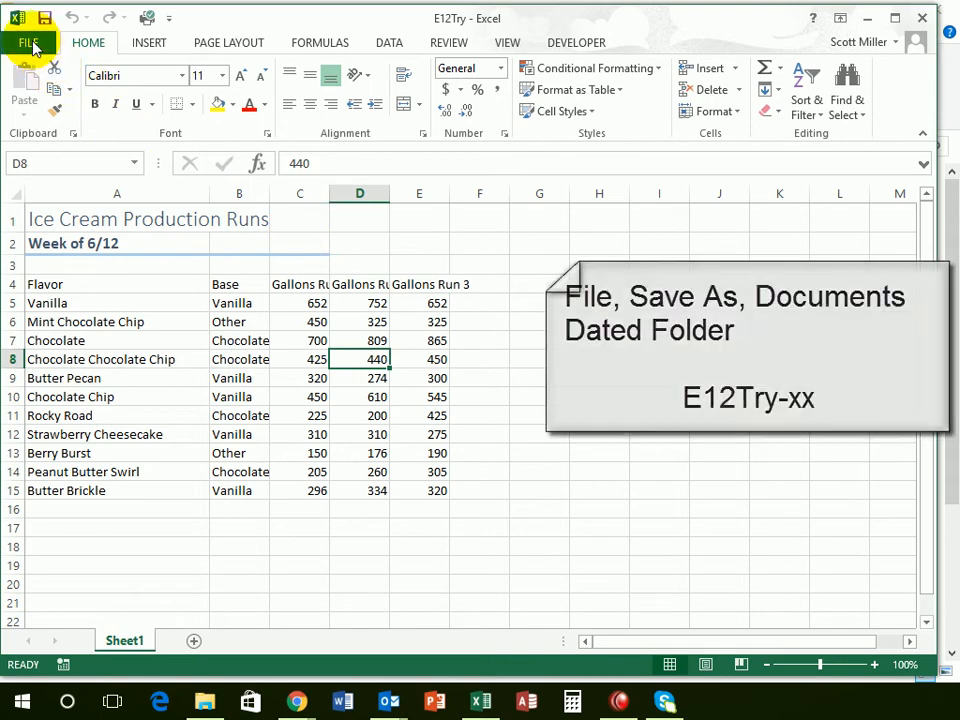
Save a copy of the workbook as E12Try-sm in a new folder named Feb 25 inside Documents
{"action": "left_click", "coordinate": [30, 44]}
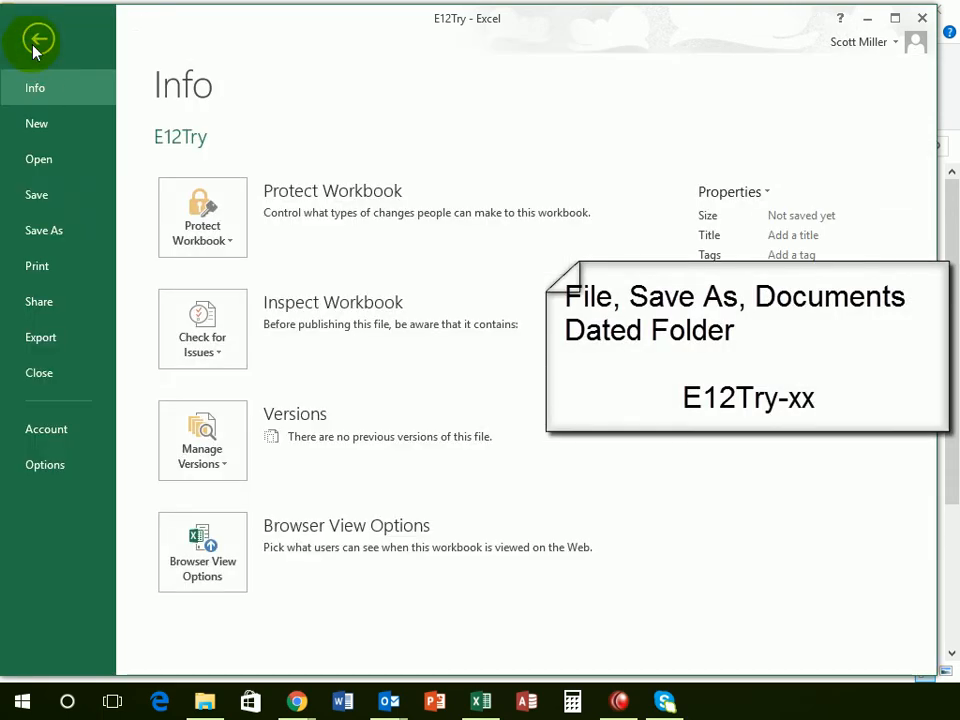
{"action": "left_click", "coordinate": [43, 232]}
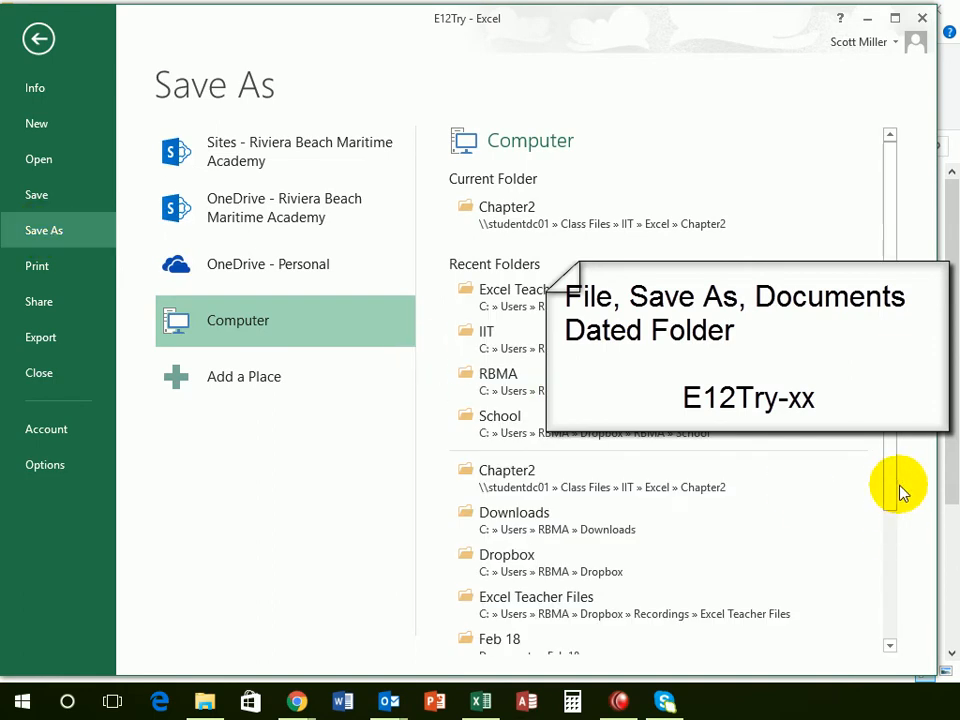
{"action": "left_click_drag", "start_coordinate": [891, 489], "coordinate": [891, 604]}
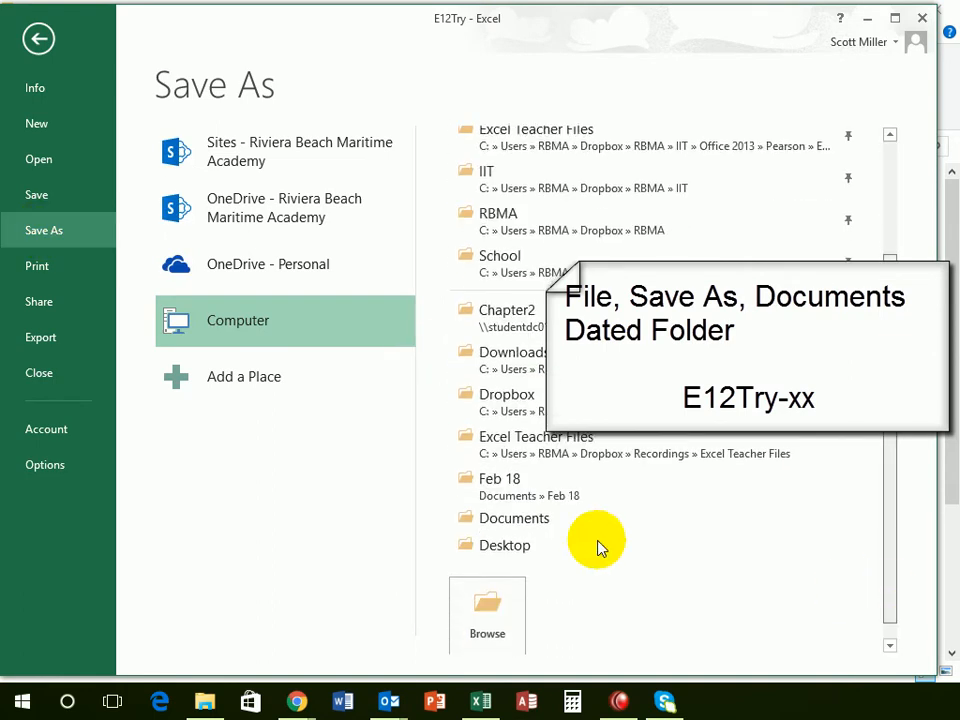
{"action": "left_click", "coordinate": [490, 517]}
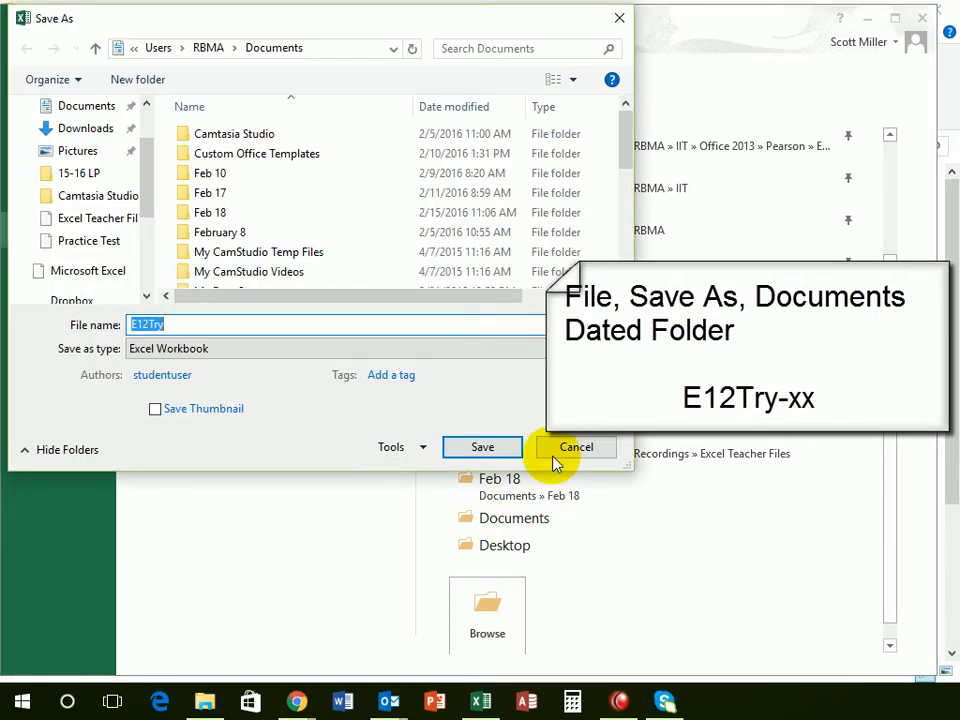
{"action": "left_click", "coordinate": [130, 88]}
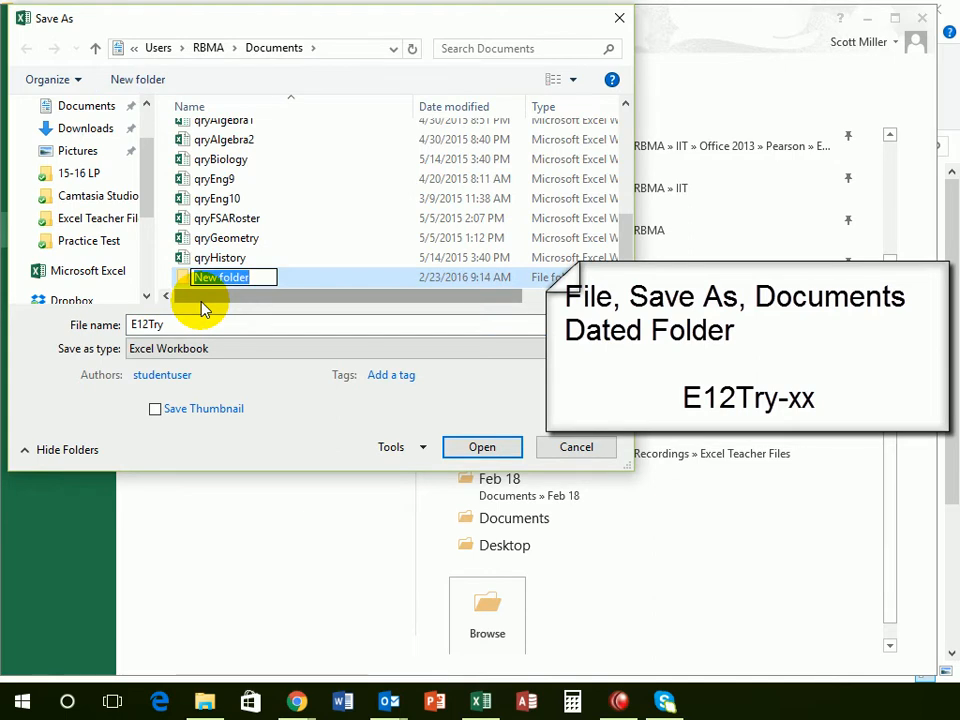
{"action": "type", "text": "Feb "}
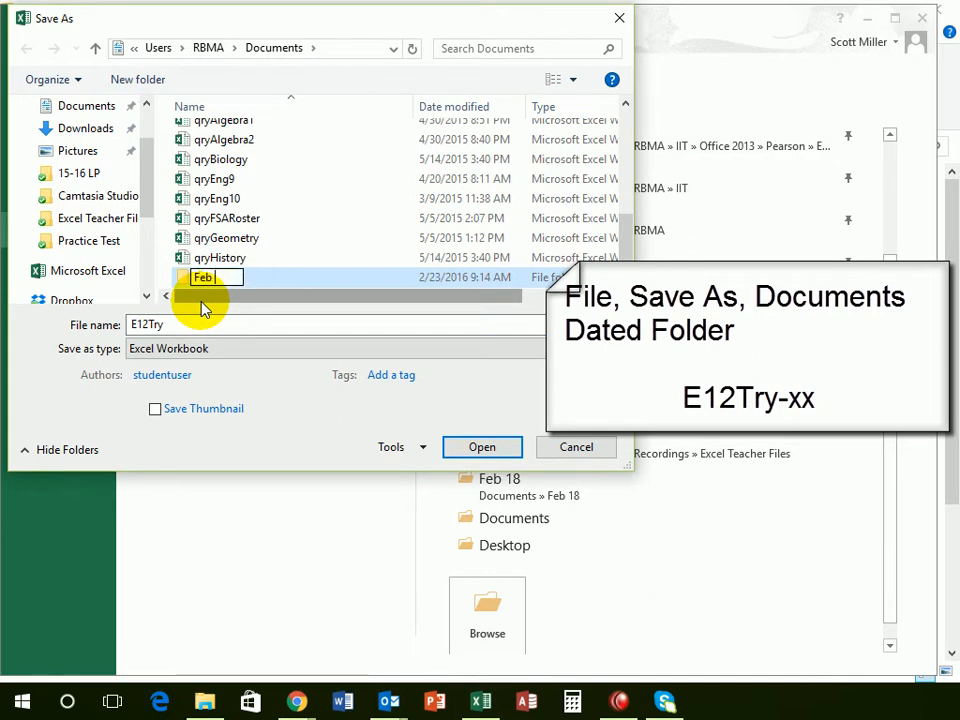
{"action": "type", "text": "25"}
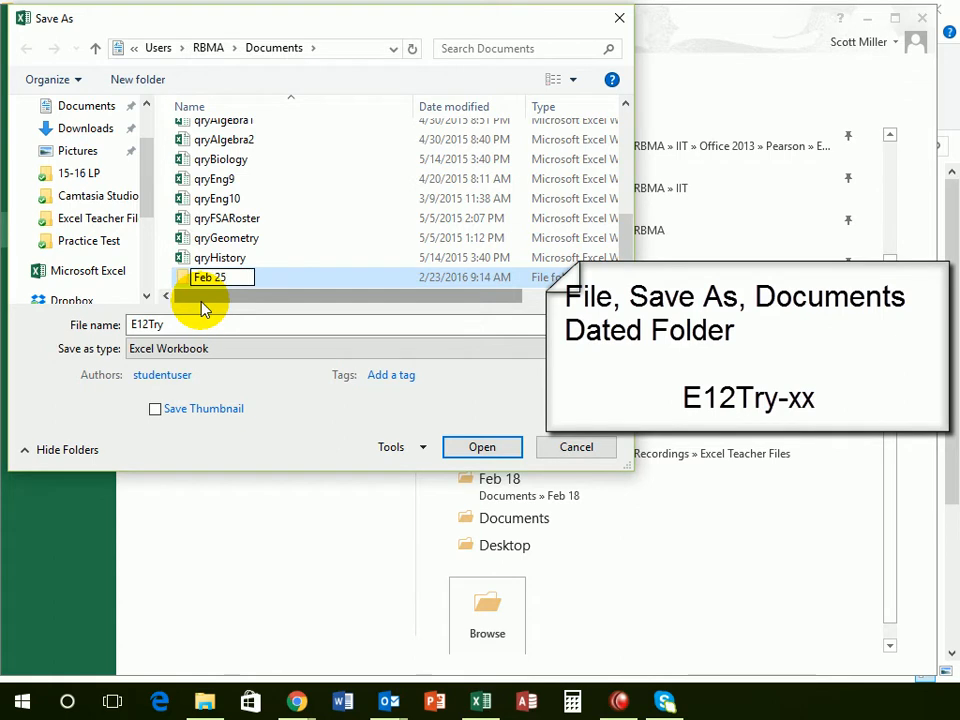
{"action": "key", "text": "Return"}
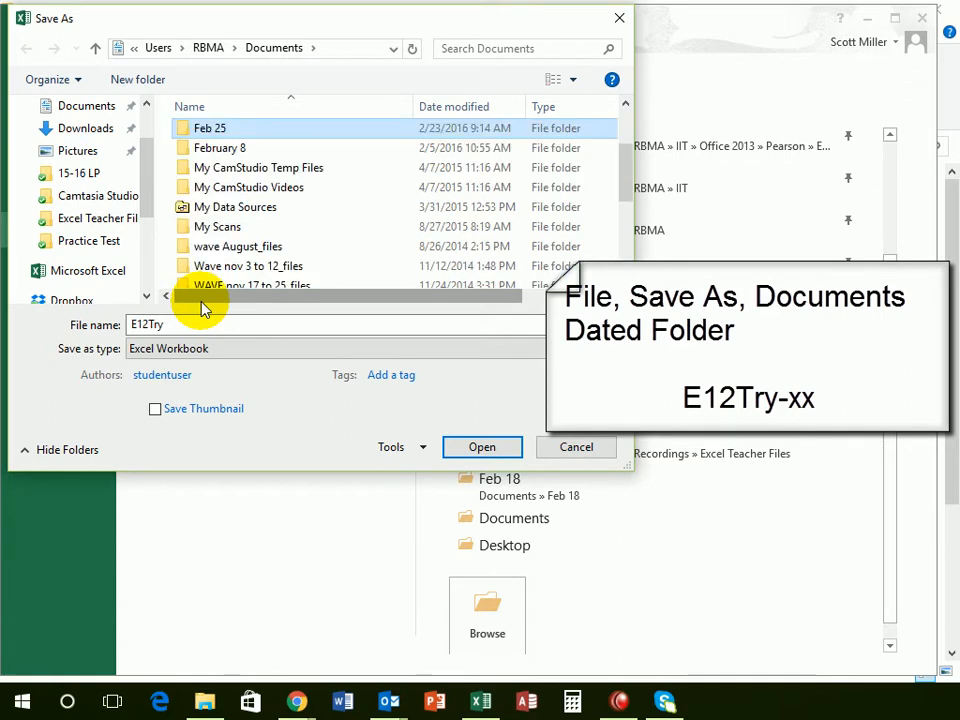
{"action": "key", "text": "Return"}
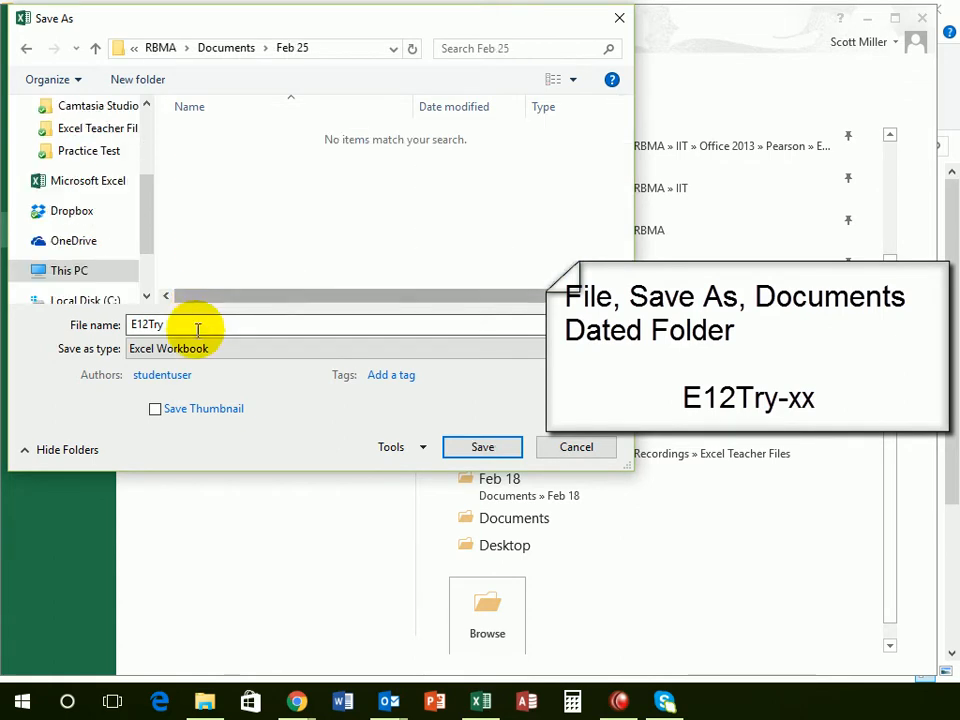
{"action": "left_click", "coordinate": [193, 325]}
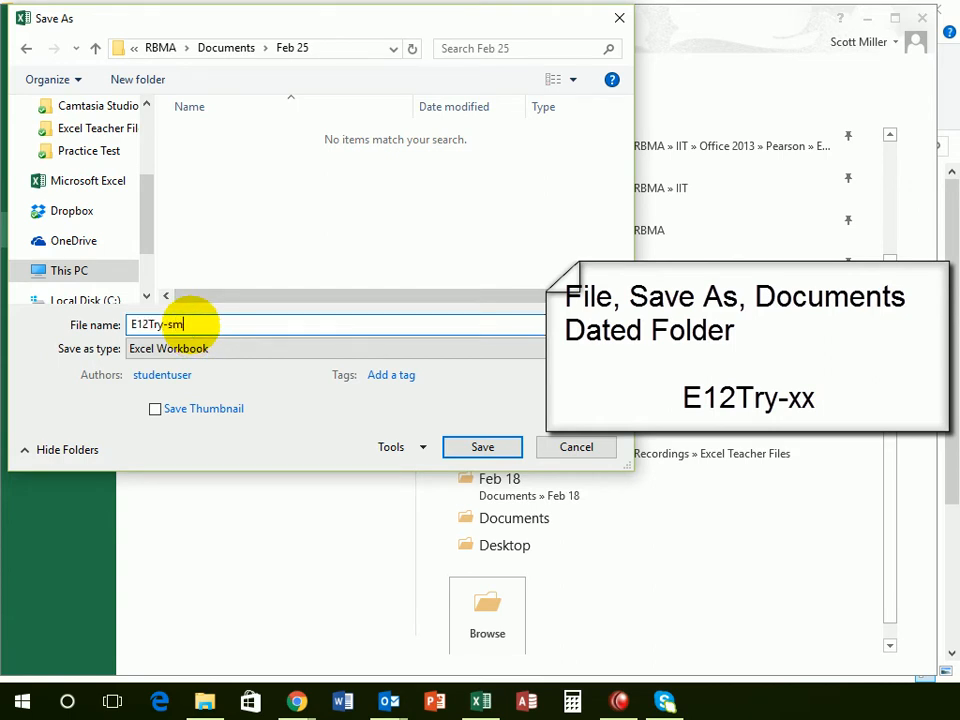
{"action": "left_click", "coordinate": [484, 449]}
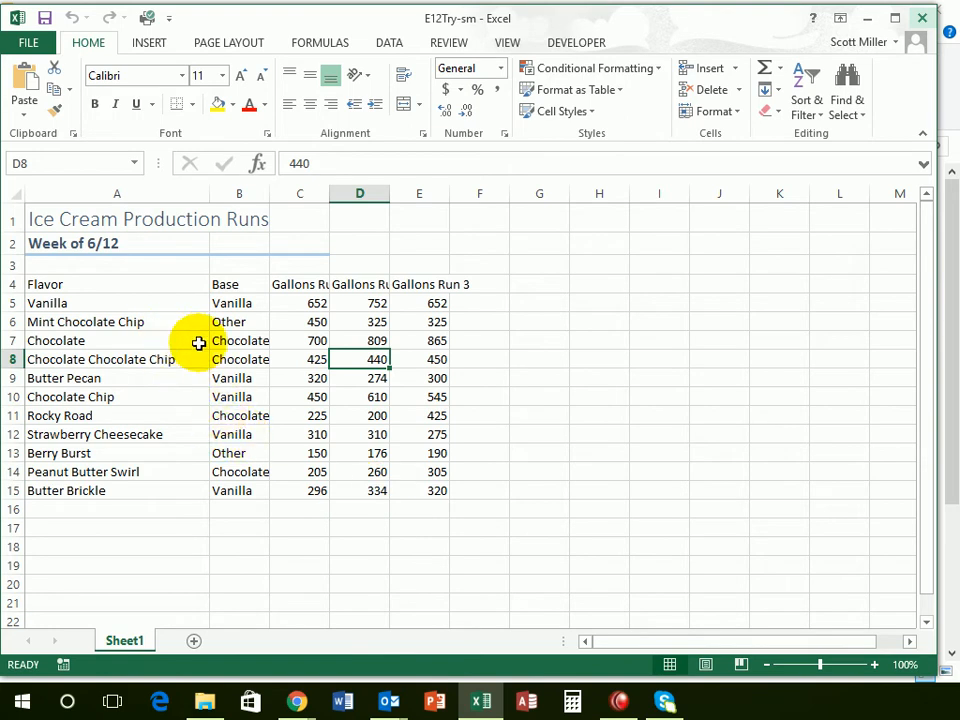
{"action": "left_click", "coordinate": [104, 318]}
{"action": "left_click", "coordinate": [105, 285]}
{"action": "left_click", "coordinate": [97, 336]}
{"action": "left_click", "coordinate": [101, 379]}
{"action": "left_click", "coordinate": [106, 416]}
{"action": "left_click", "coordinate": [218, 432]}
{"action": "left_click_drag", "start_coordinate": [107, 287], "coordinate": [412, 490]}
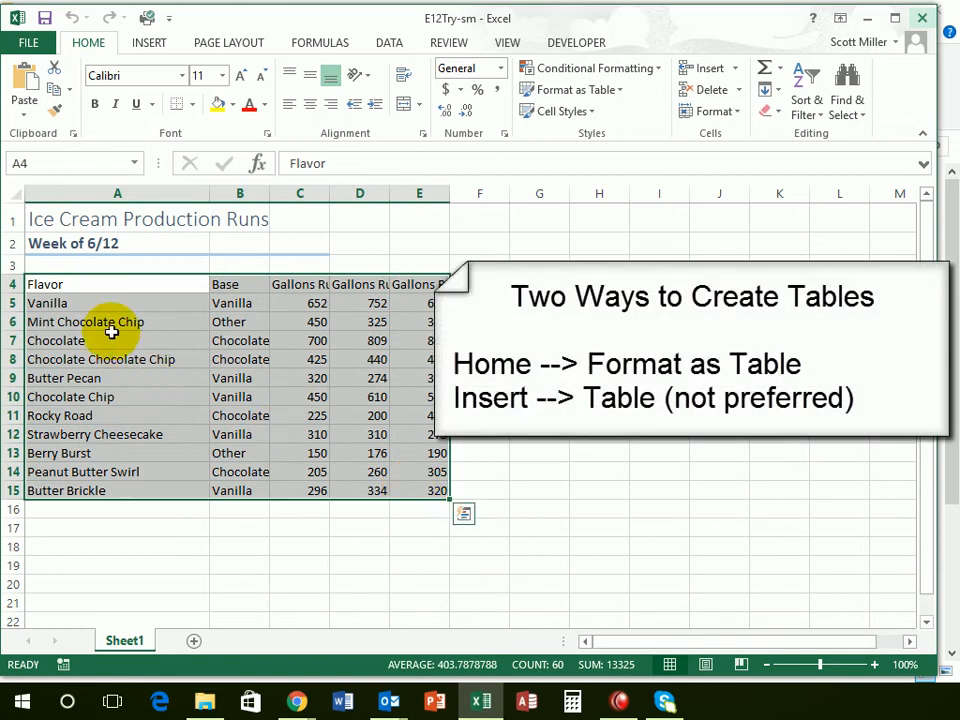
Format the ice cream data in A4:E15 as a table with headers, using Table Style Medium 2
{"action": "left_click", "coordinate": [113, 336]}
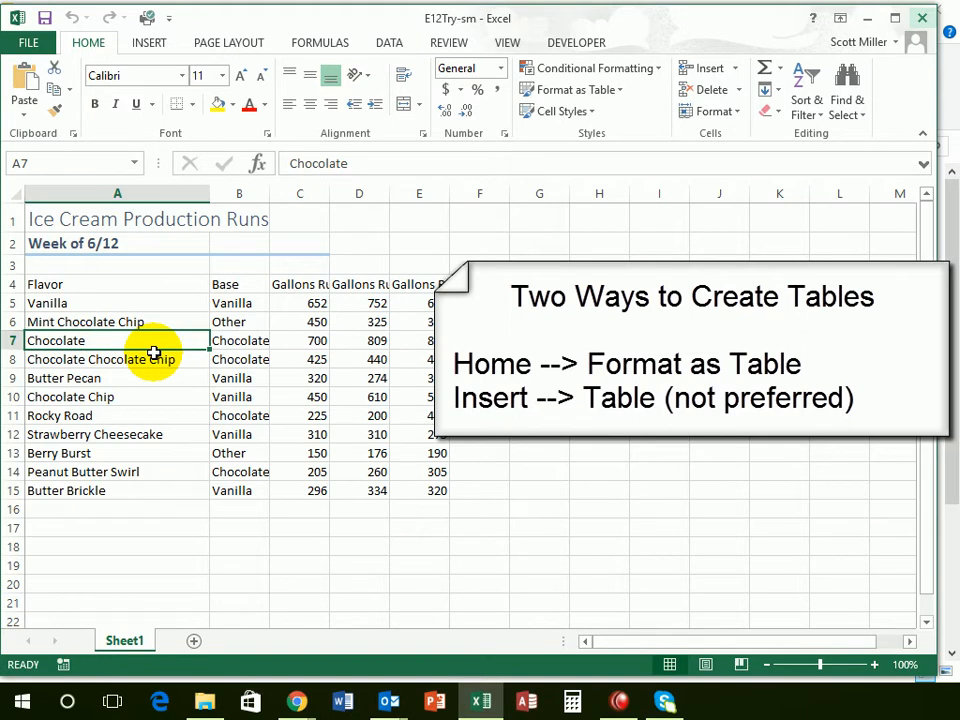
{"action": "left_click", "coordinate": [589, 92]}
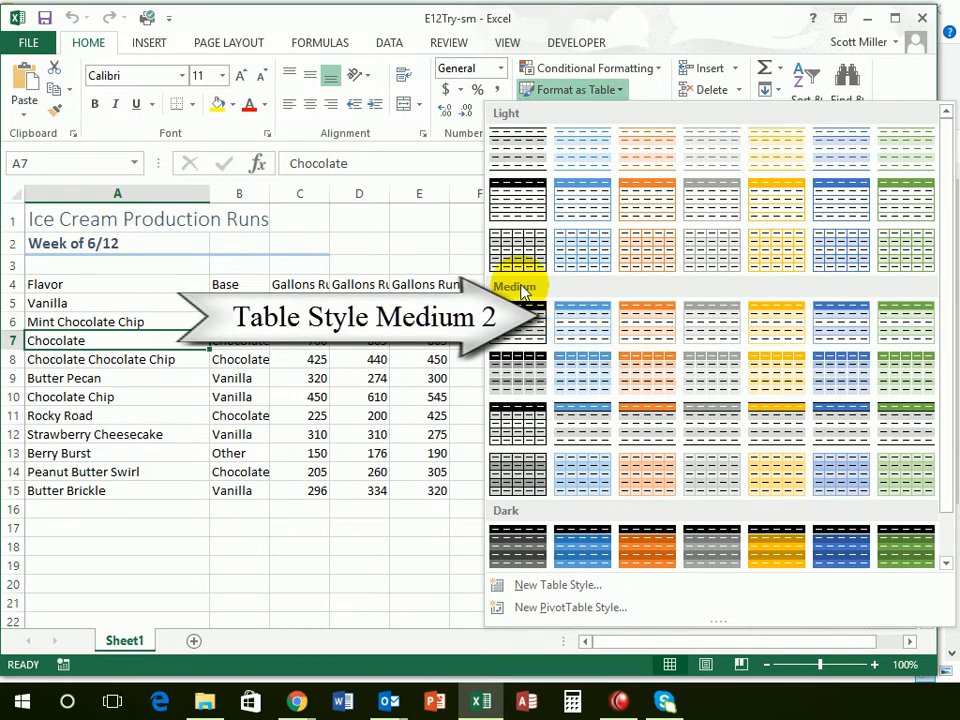
{"action": "left_click", "coordinate": [580, 327]}
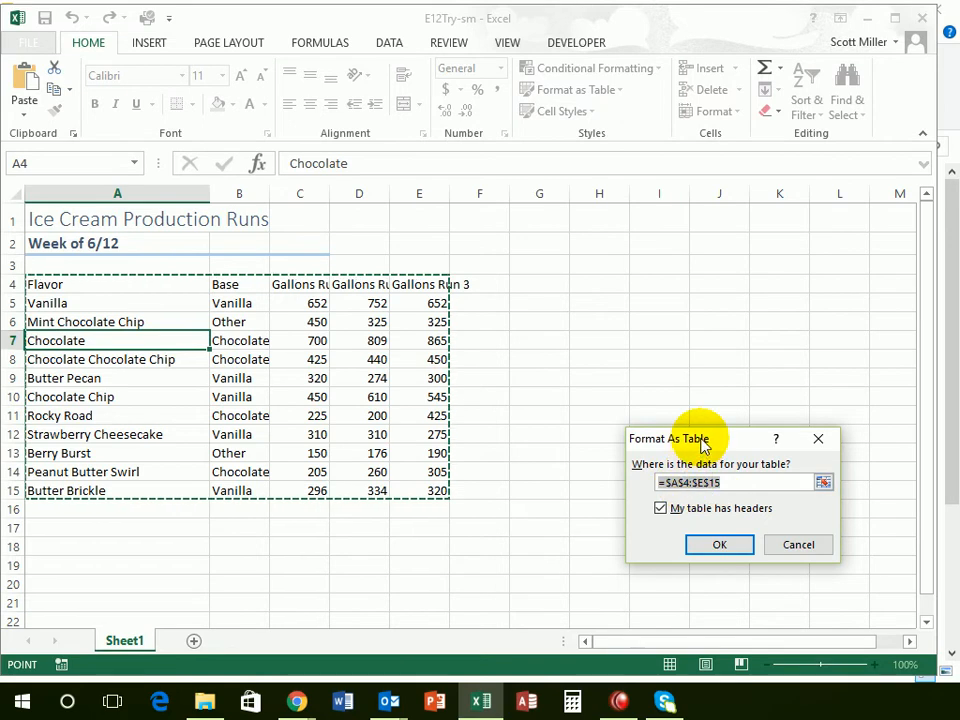
{"action": "left_click_drag", "start_coordinate": [702, 444], "coordinate": [624, 328]}
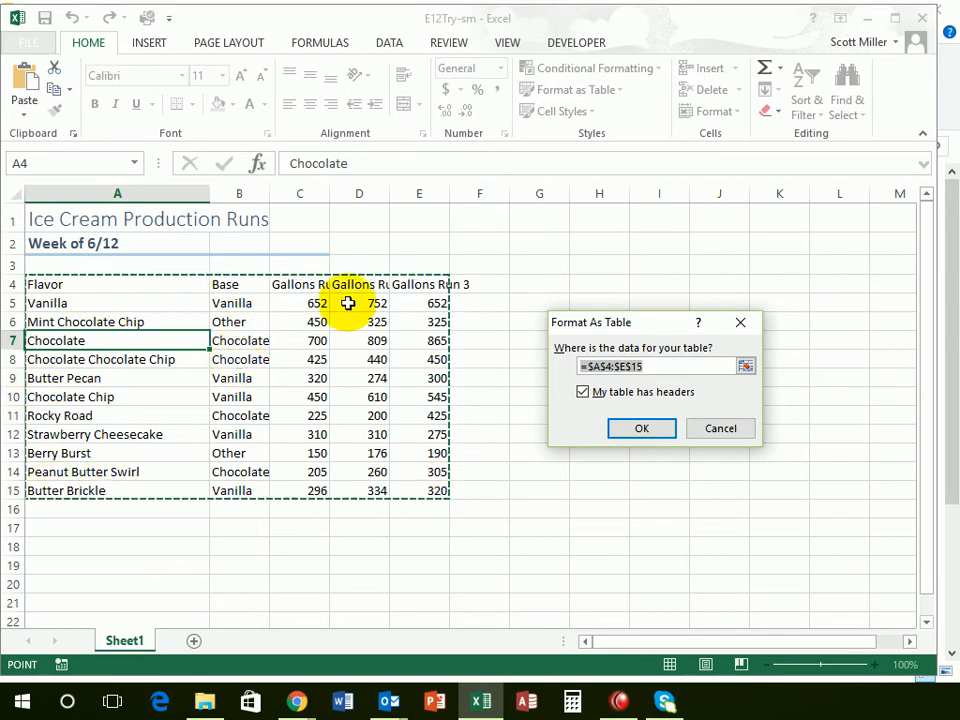
{"action": "left_click", "coordinate": [640, 430]}
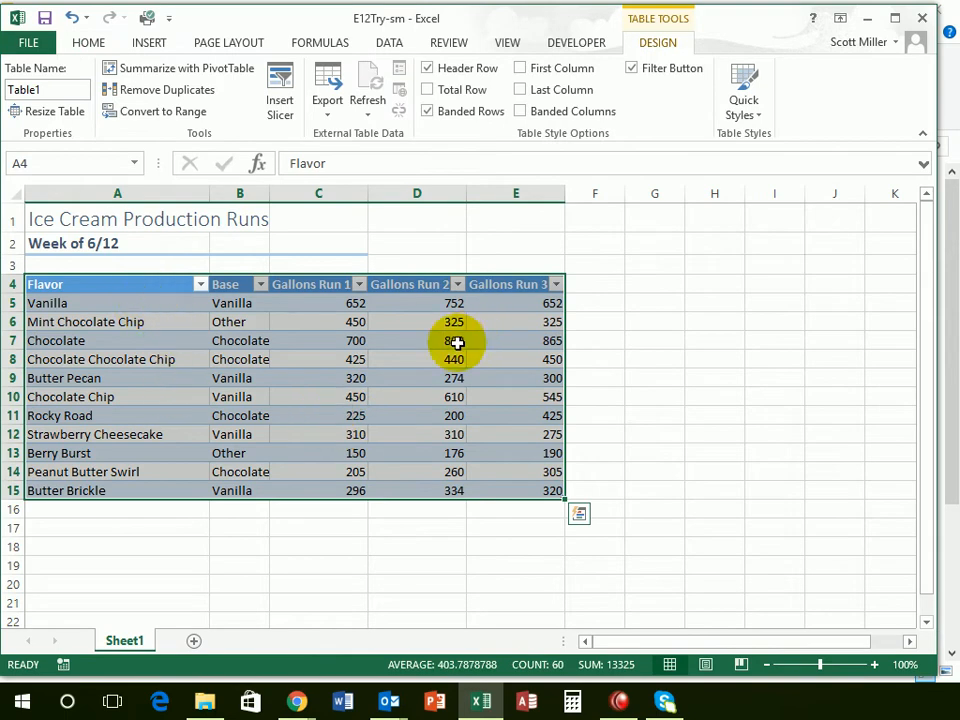
{"action": "left_click", "coordinate": [166, 347]}
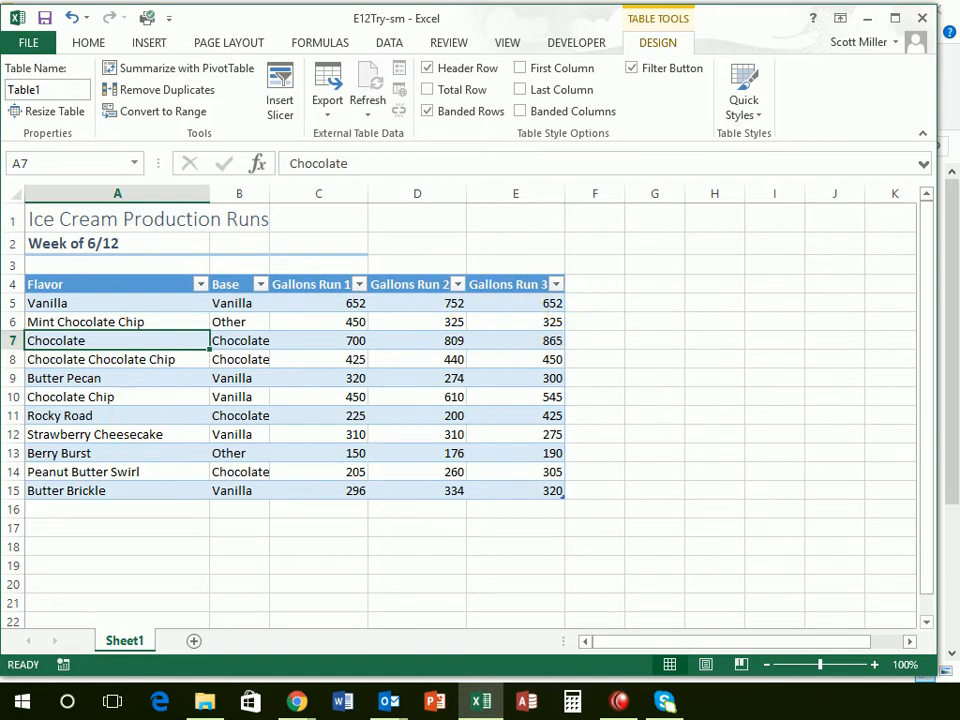
Add a column F total to the table with =SUM(Table1[@[Gallons Run 1]:[Gallons Run 3]]) in F5, summing the three runs per flavor
{"action": "left_click", "coordinate": [598, 300]}
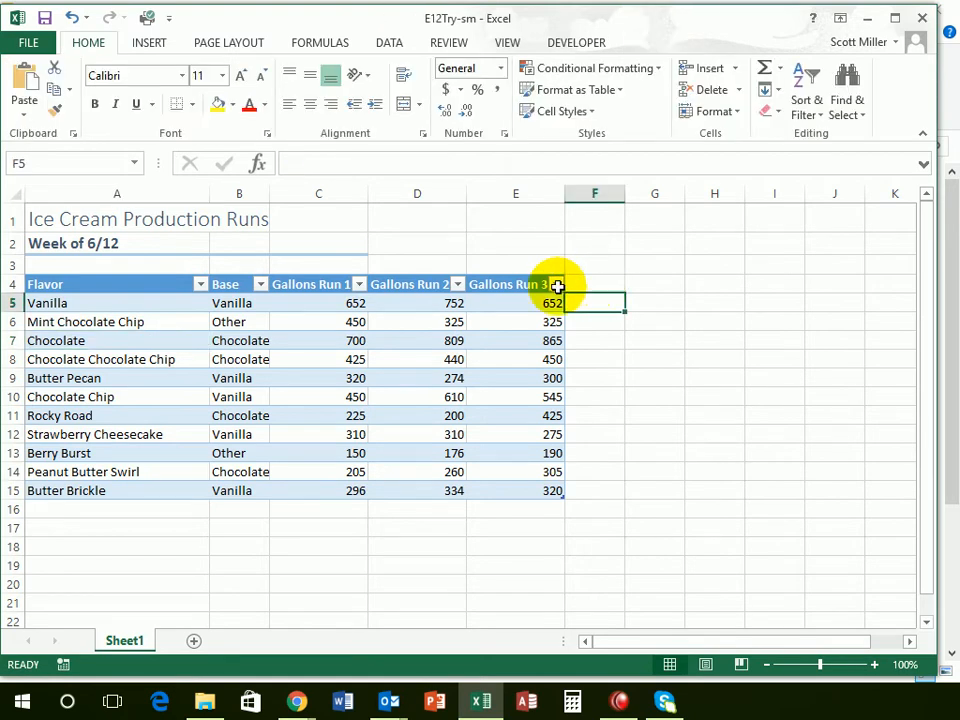
{"action": "left_click", "coordinate": [604, 285]}
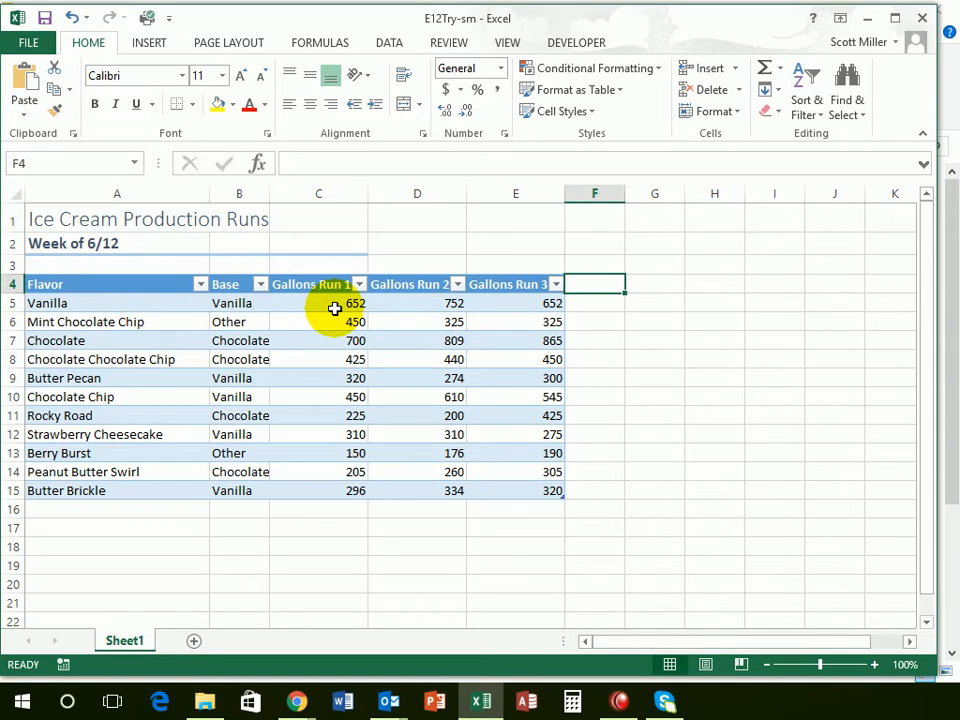
{"action": "left_click", "coordinate": [594, 302]}
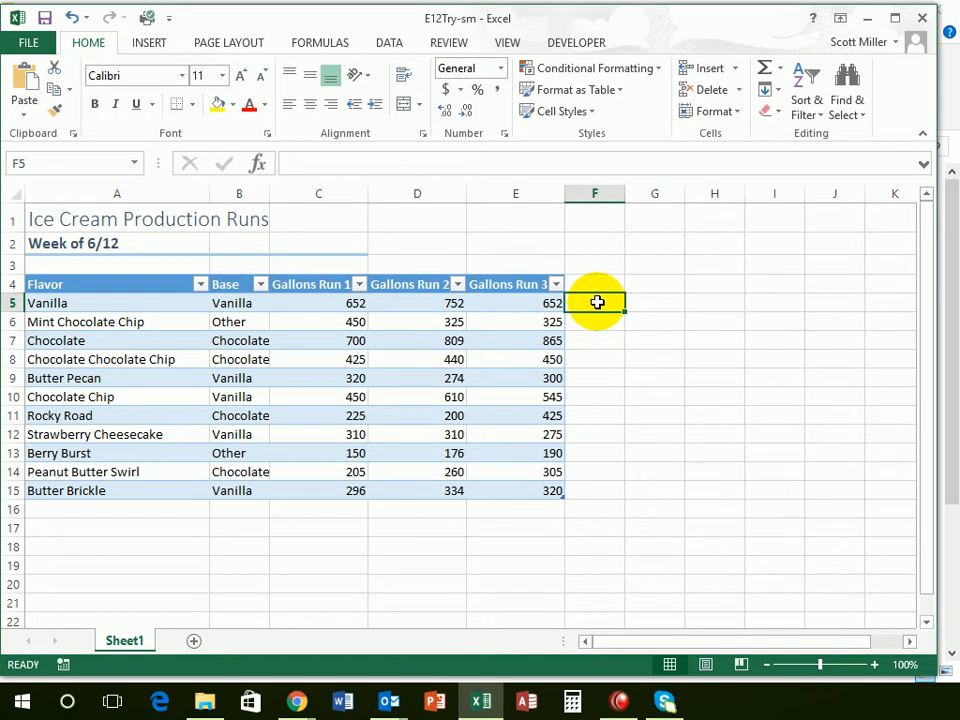
{"action": "left_click", "coordinate": [765, 72]}
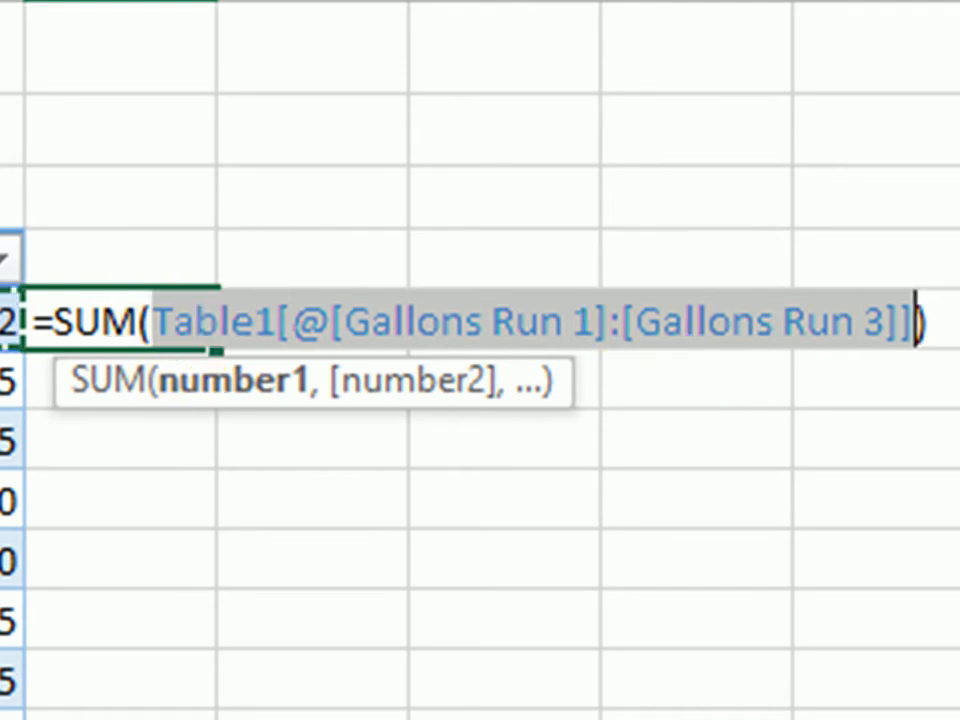
{"action": "left_click", "coordinate": [190, 303]}
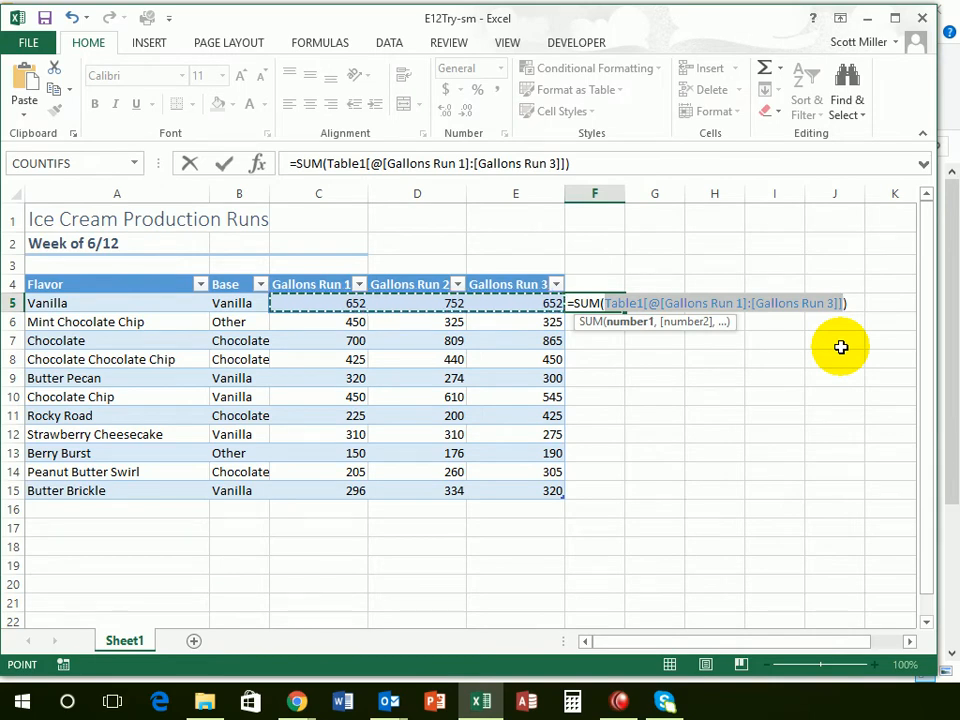
{"action": "key", "text": "Return"}
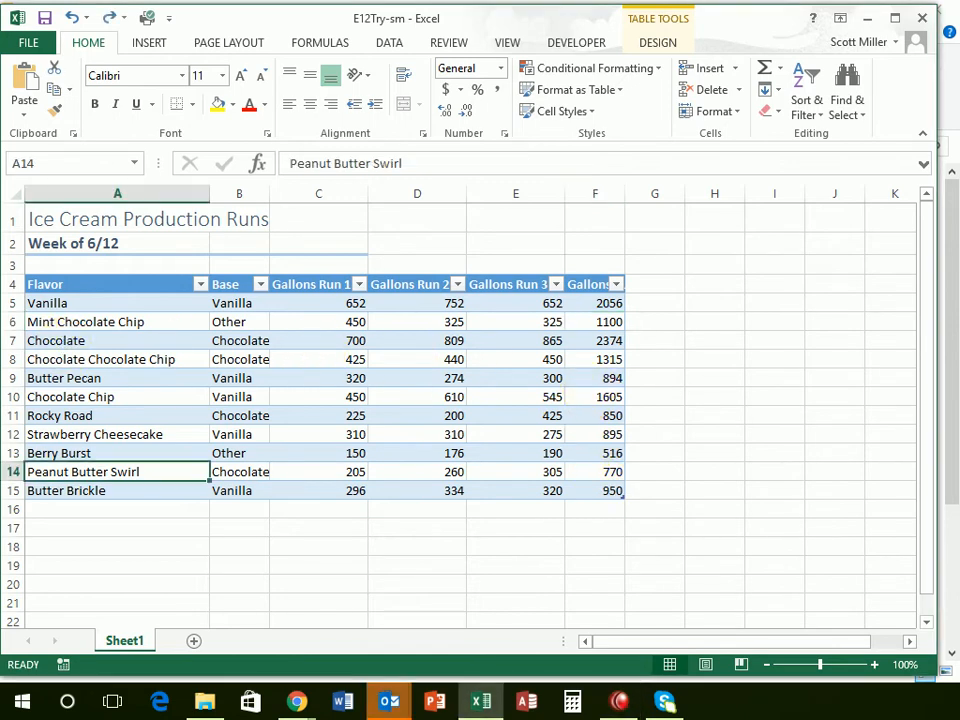
{"action": "left_click", "coordinate": [84, 357]}
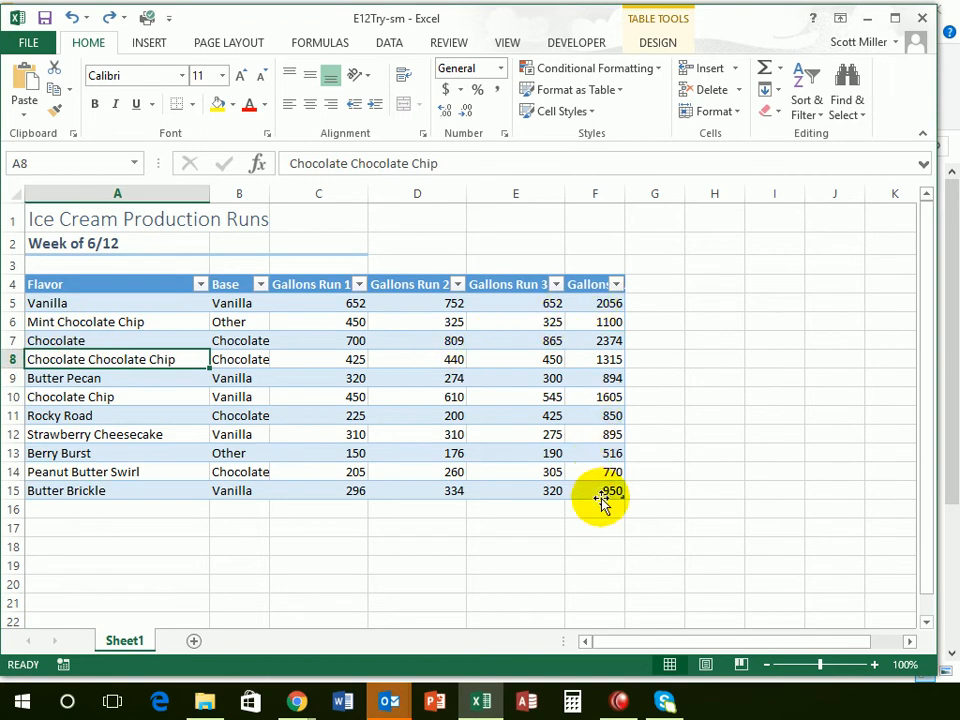
Rename the F4 column header to Gallons Total and widen column F to fit it
{"action": "left_click", "coordinate": [594, 283]}
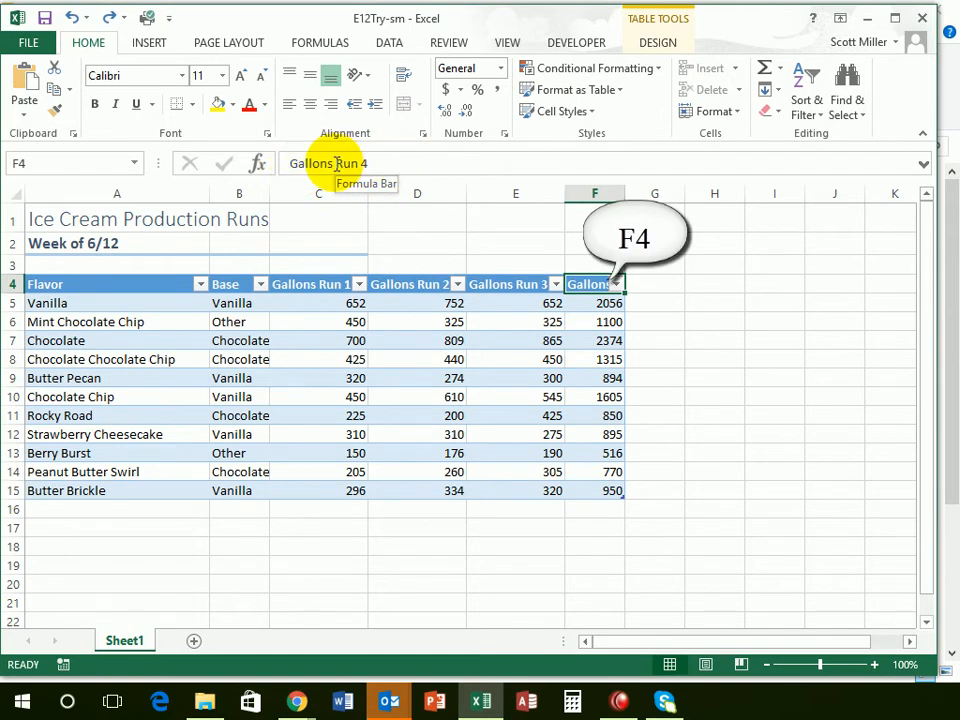
{"action": "left_click_drag", "start_coordinate": [337, 165], "coordinate": [413, 165]}
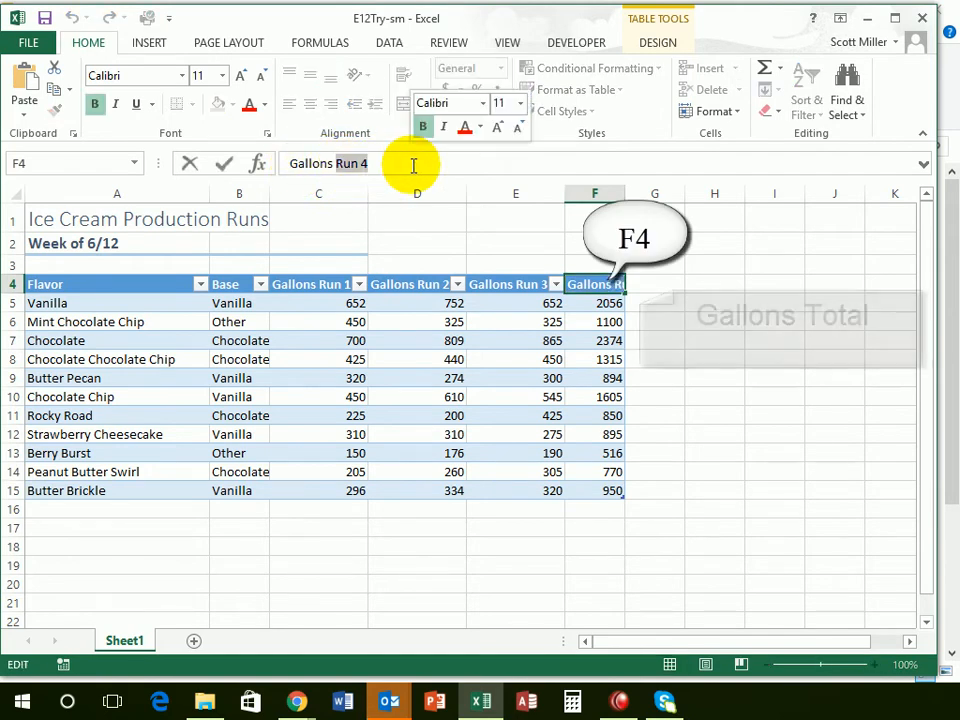
{"action": "type", "text": "Total"}
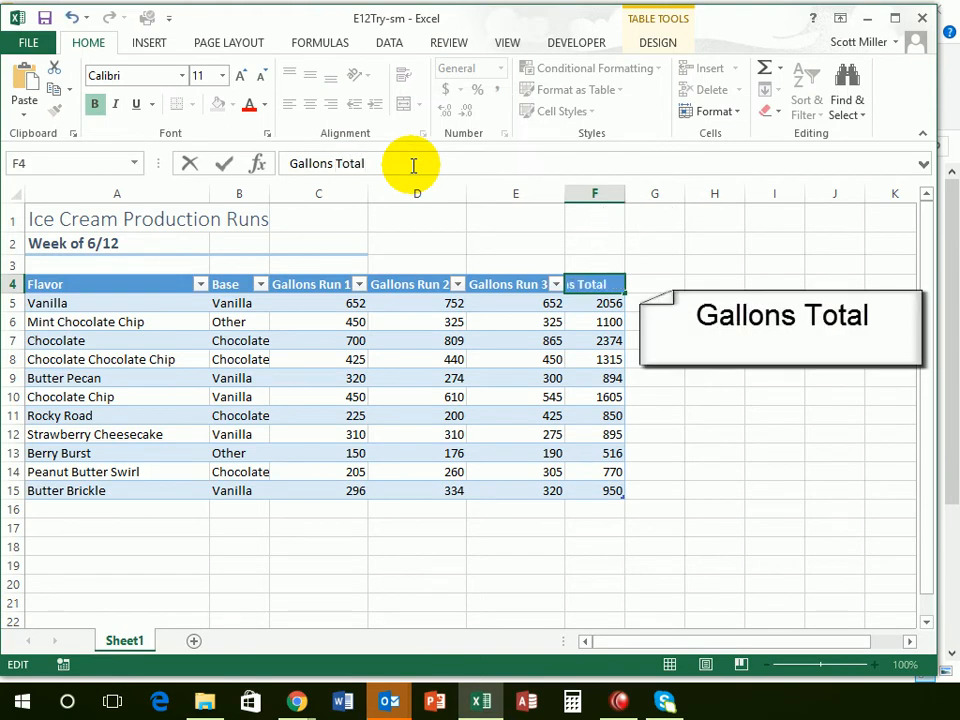
{"action": "key", "text": "Return"}
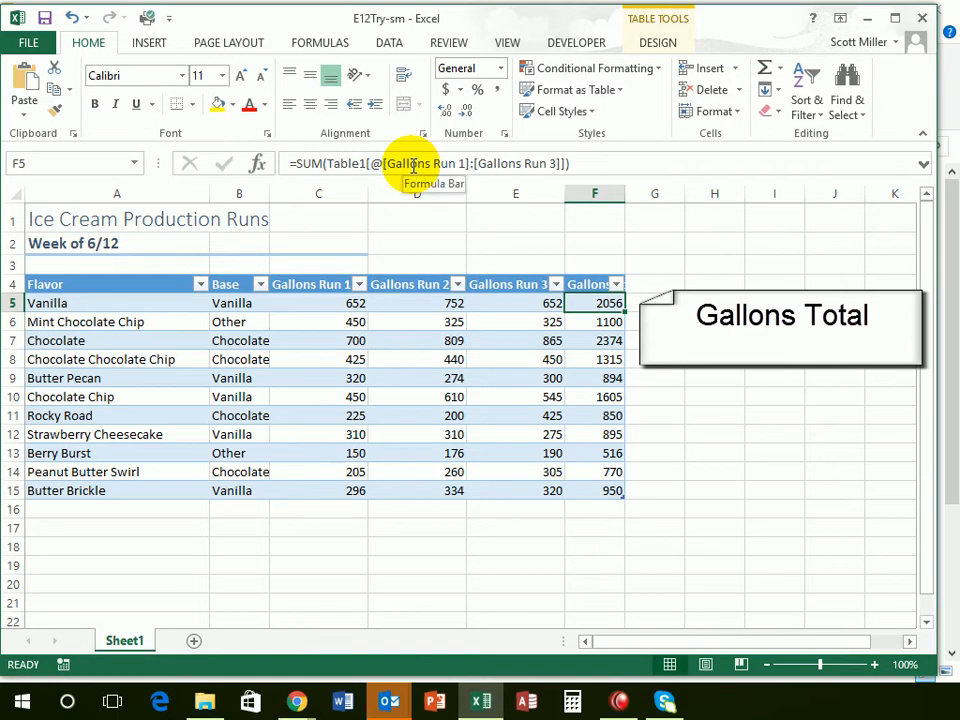
{"action": "double_click", "coordinate": [625, 190]}
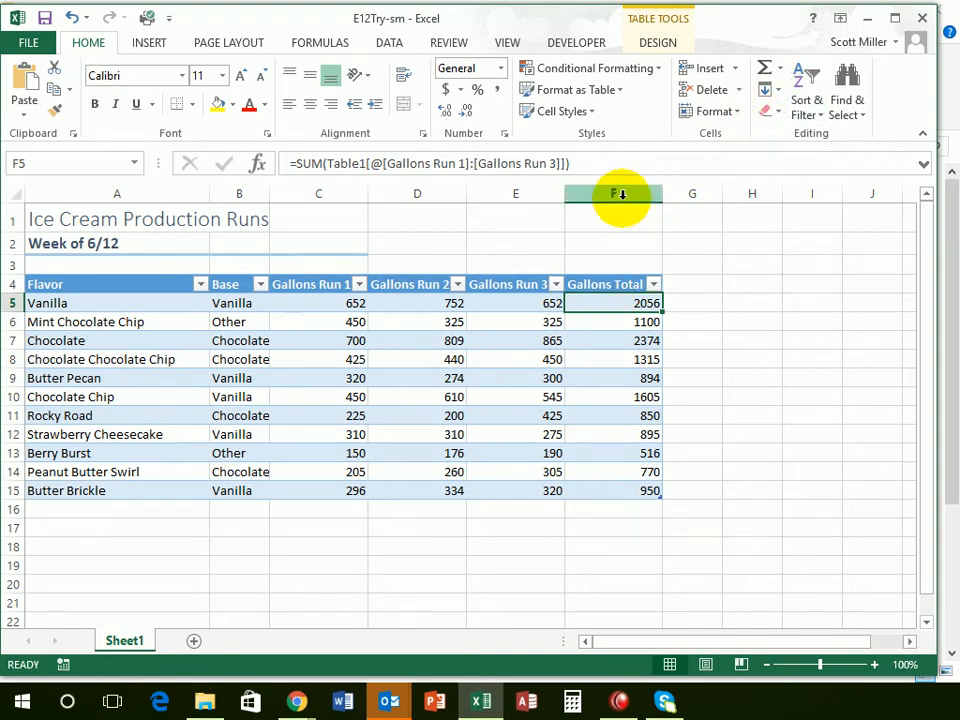
Try the table without banded rows and without its header row, restoring each option
{"action": "left_click", "coordinate": [657, 44]}
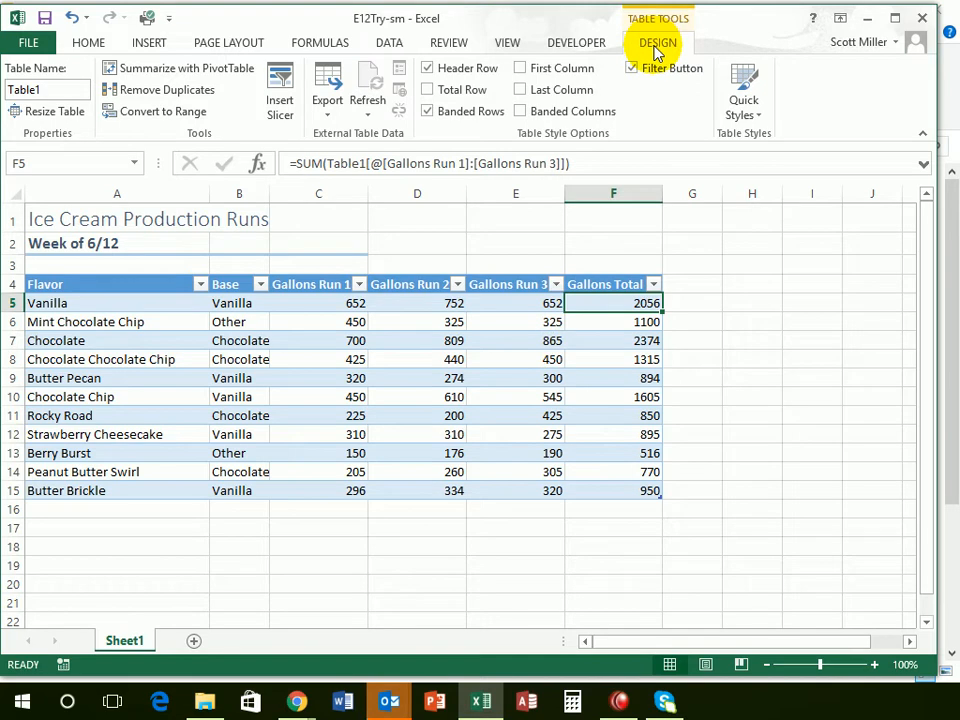
{"action": "left_click", "coordinate": [428, 112]}
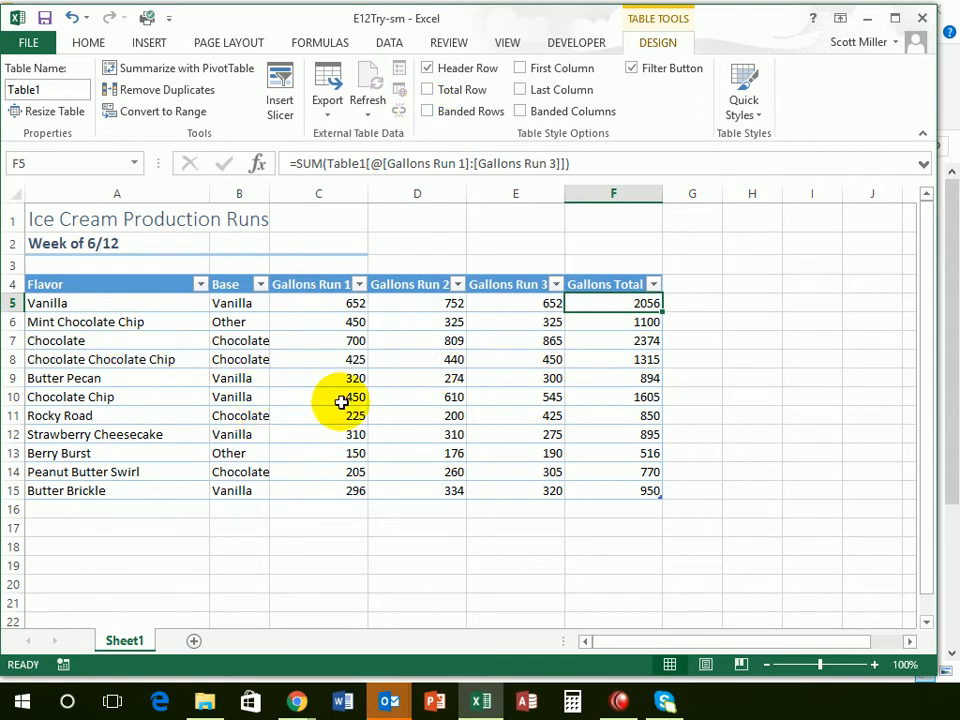
{"action": "left_click", "coordinate": [429, 113]}
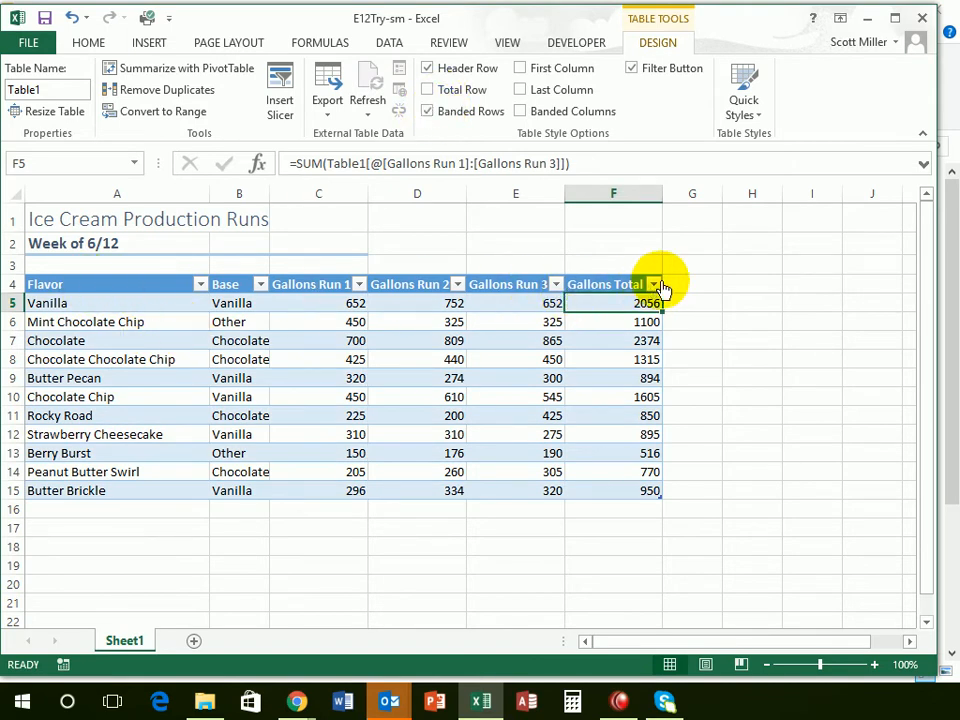
{"action": "left_click", "coordinate": [427, 69]}
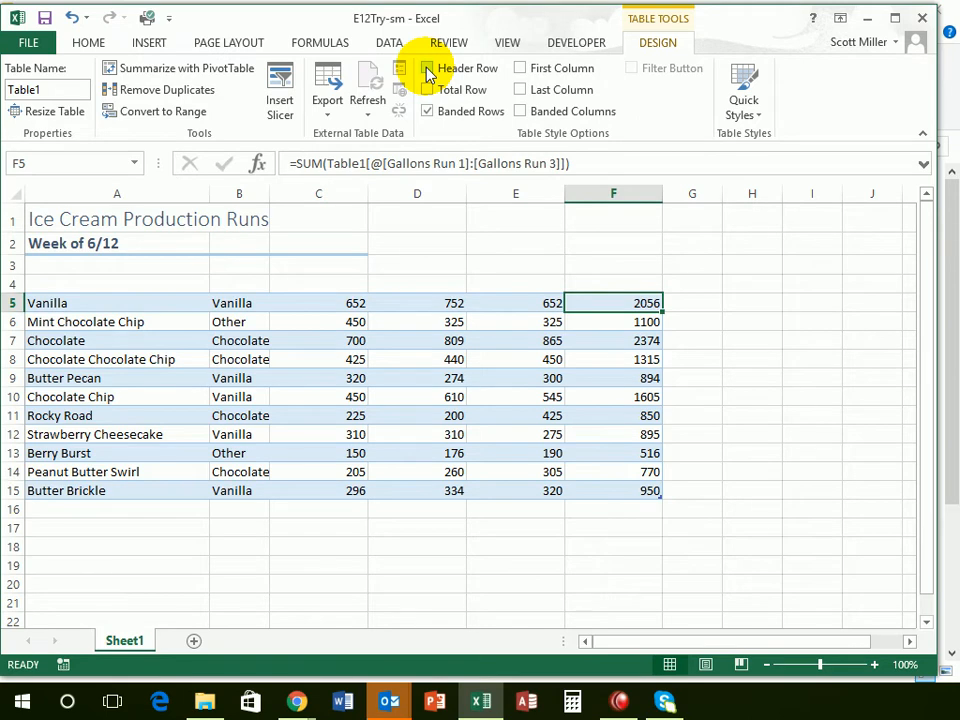
{"action": "left_click", "coordinate": [428, 72]}
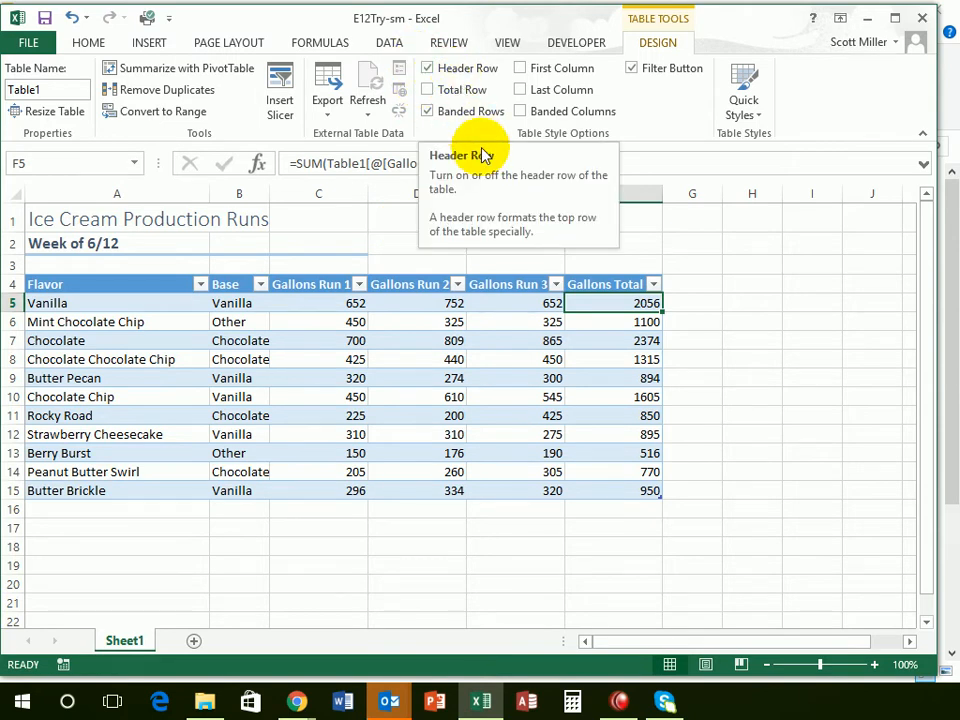
Add a total row to the table and inspect the Gallons Total formula and its available summary functions in F16
{"action": "left_click", "coordinate": [429, 90]}
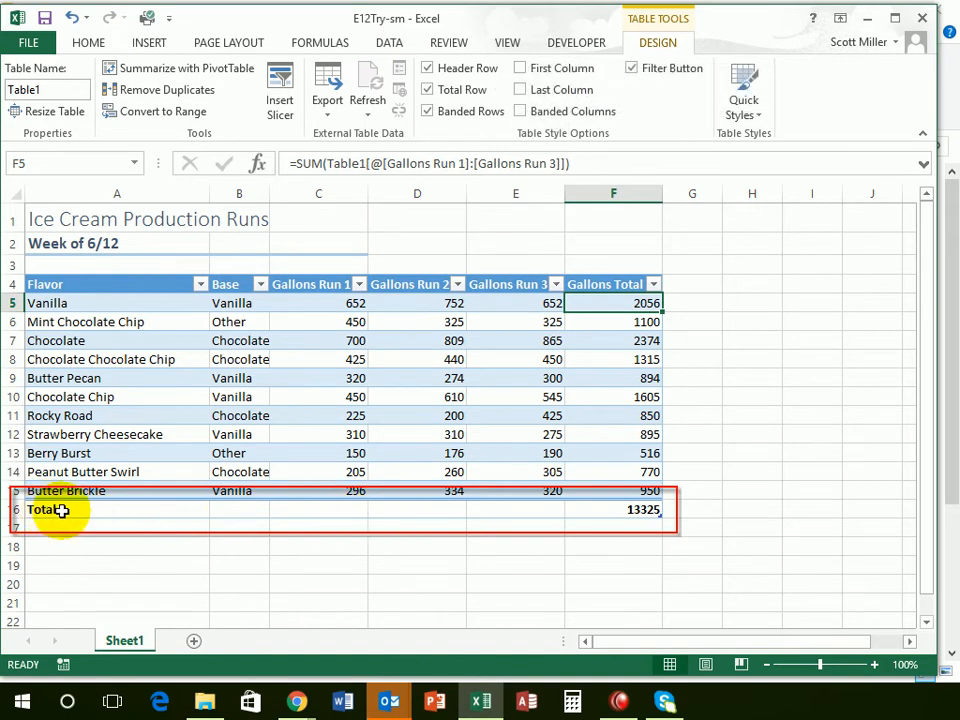
{"action": "left_click", "coordinate": [66, 510]}
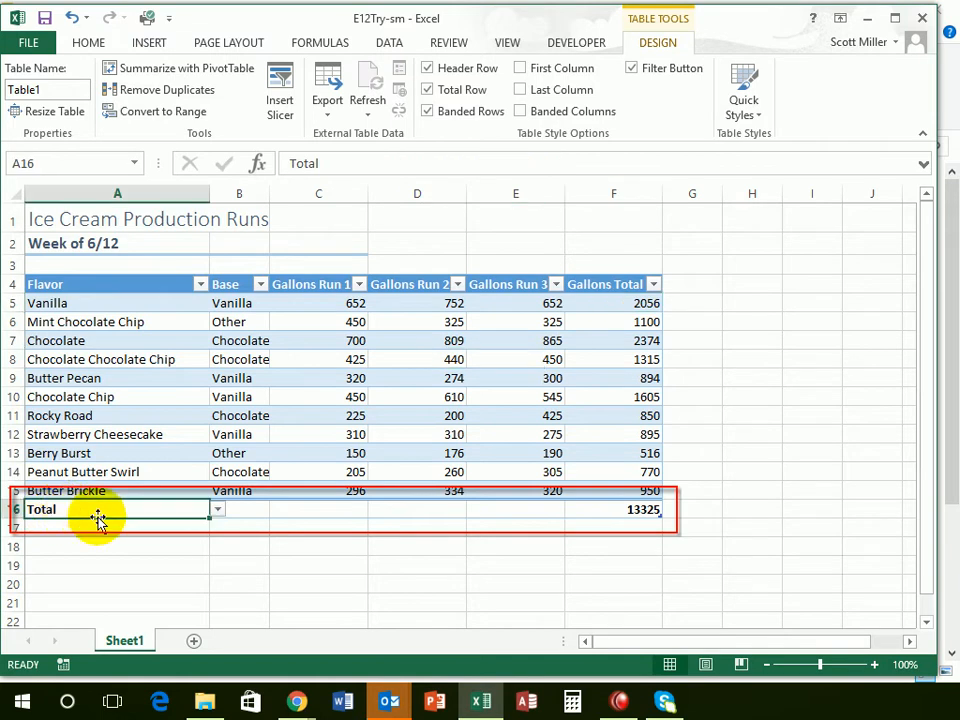
{"action": "left_click", "coordinate": [623, 510]}
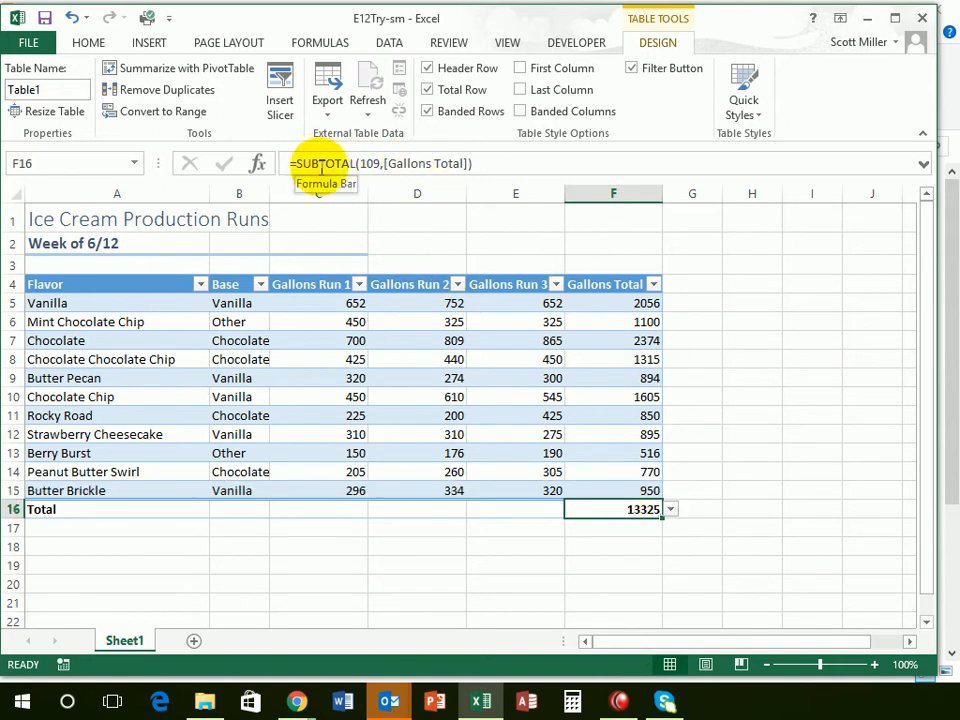
{"action": "left_click", "coordinate": [671, 511]}
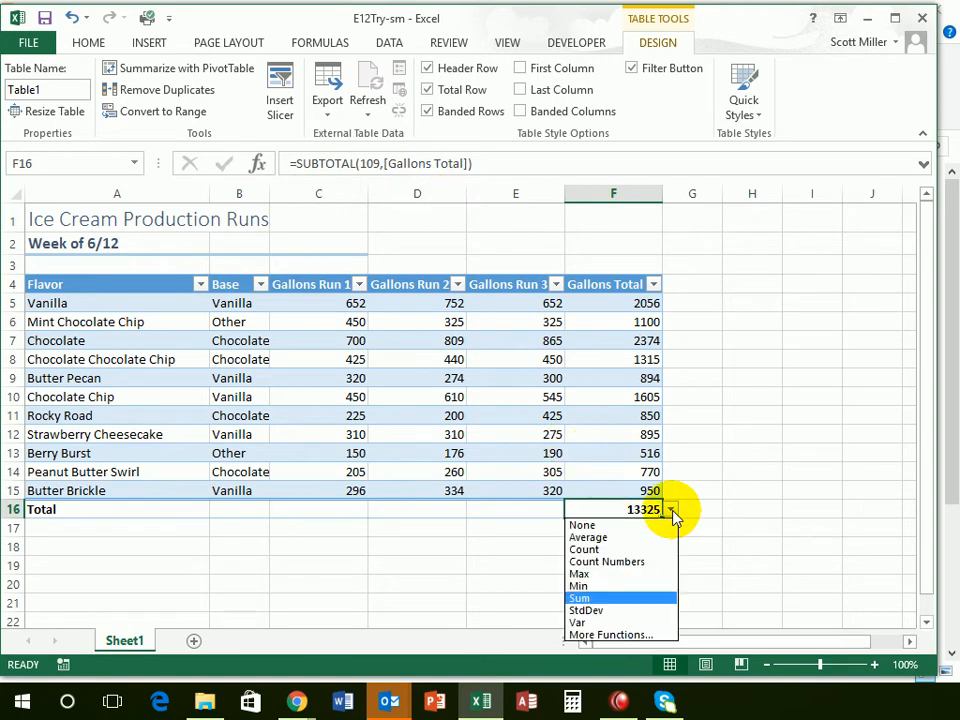
{"action": "left_click", "coordinate": [671, 510]}
{"action": "left_click", "coordinate": [671, 510]}
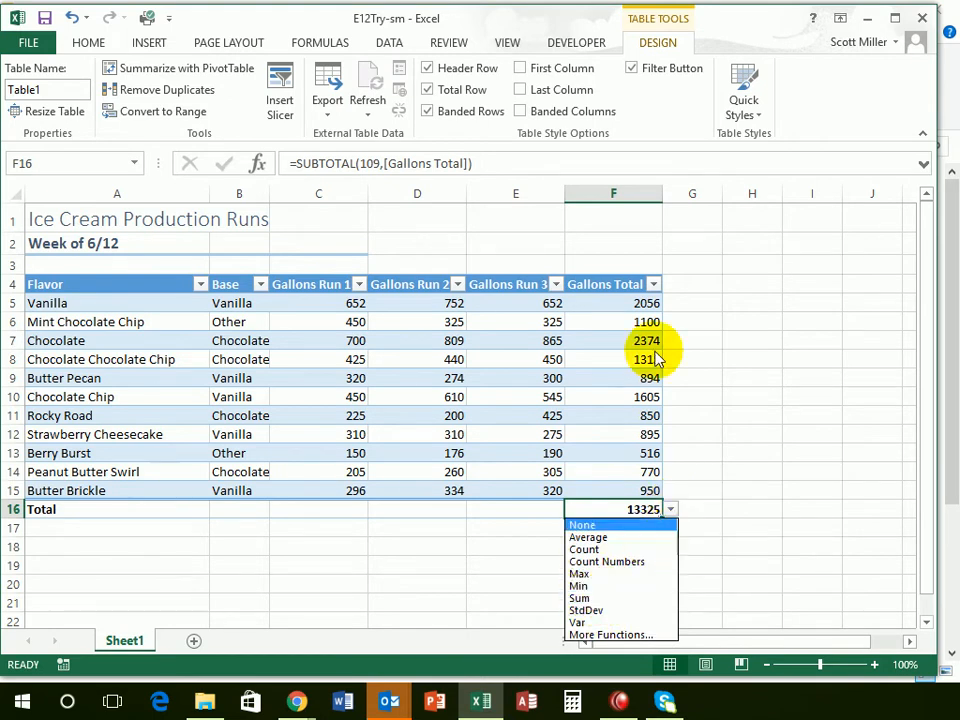
{"action": "left_click", "coordinate": [672, 511]}
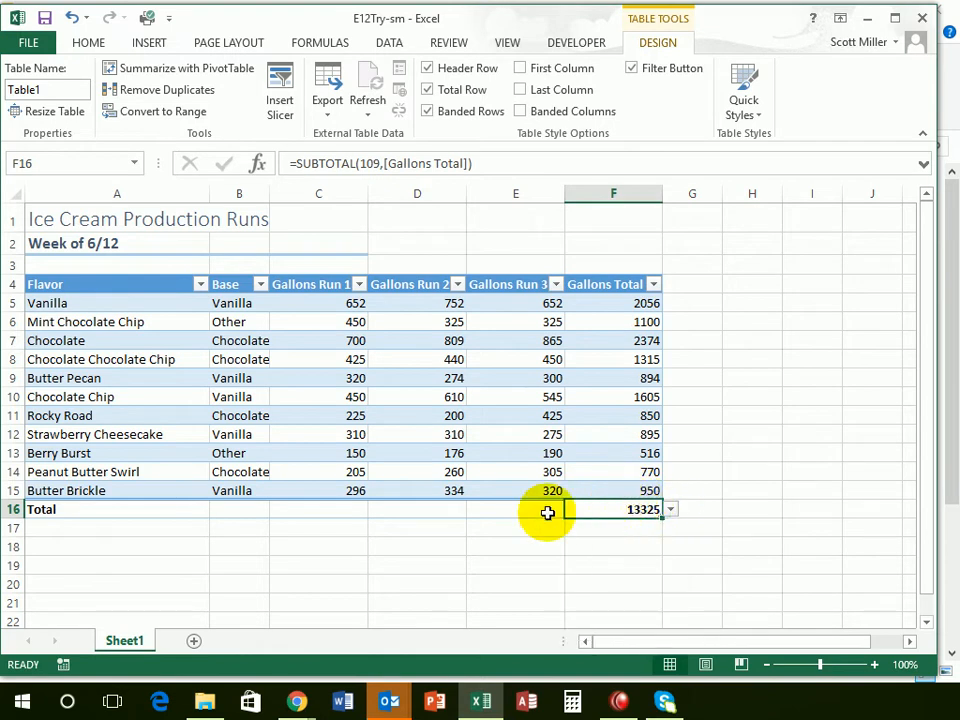
Set the total row cells C16, D16 and E16 to show the Average of Gallons Run 1, Run 2 and Run 3
{"action": "left_click", "coordinate": [341, 510]}
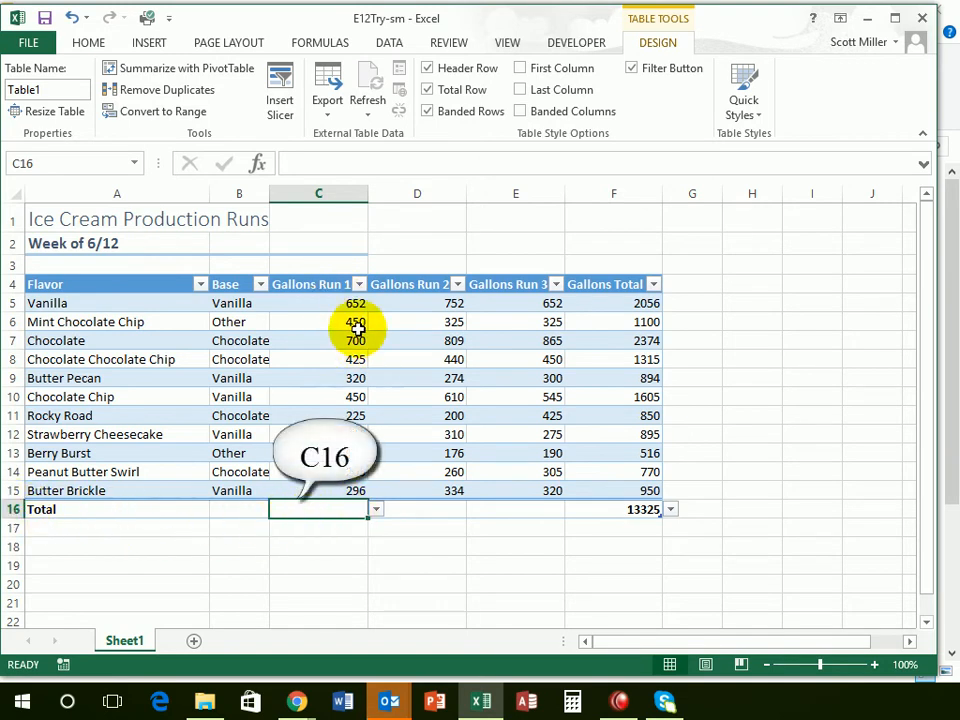
{"action": "left_click", "coordinate": [376, 510]}
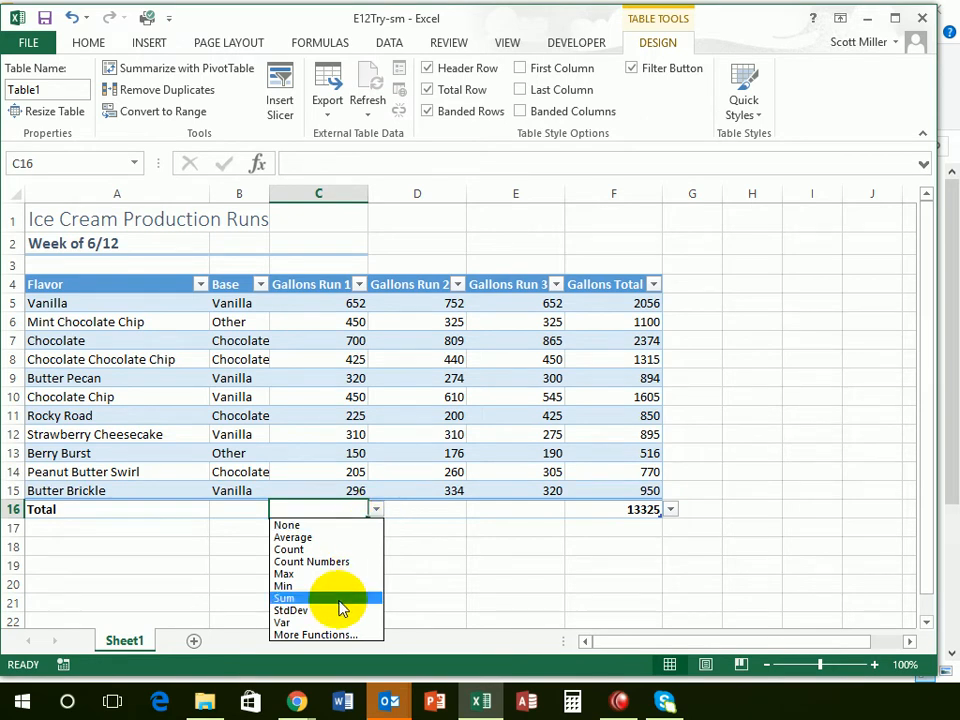
{"action": "left_click", "coordinate": [330, 544]}
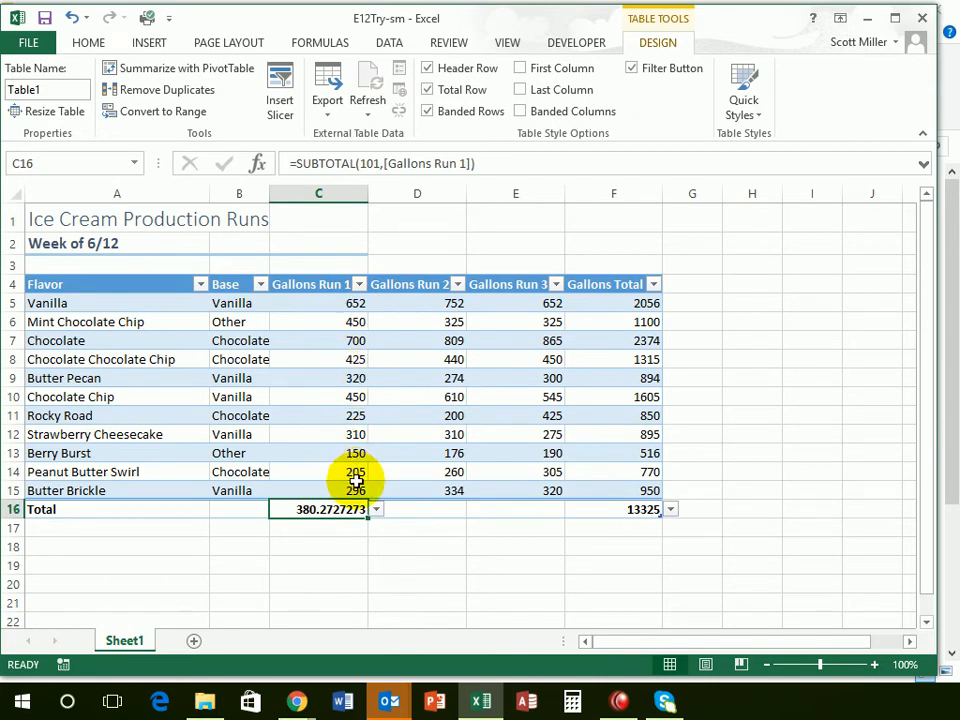
{"action": "left_click", "coordinate": [437, 511]}
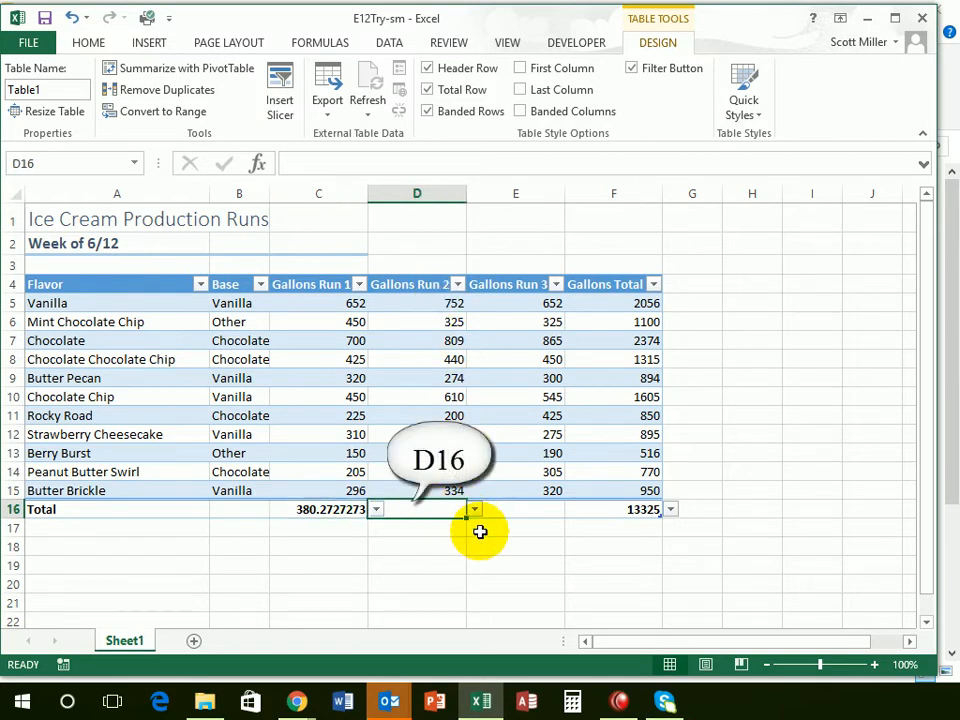
{"action": "left_click", "coordinate": [474, 510]}
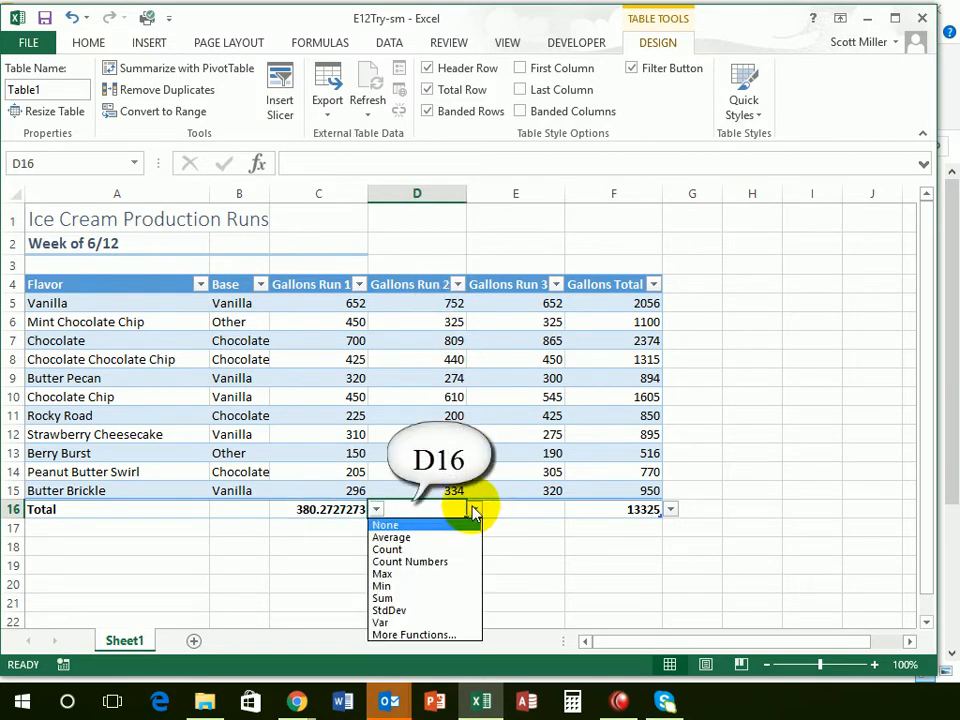
{"action": "left_click", "coordinate": [426, 540]}
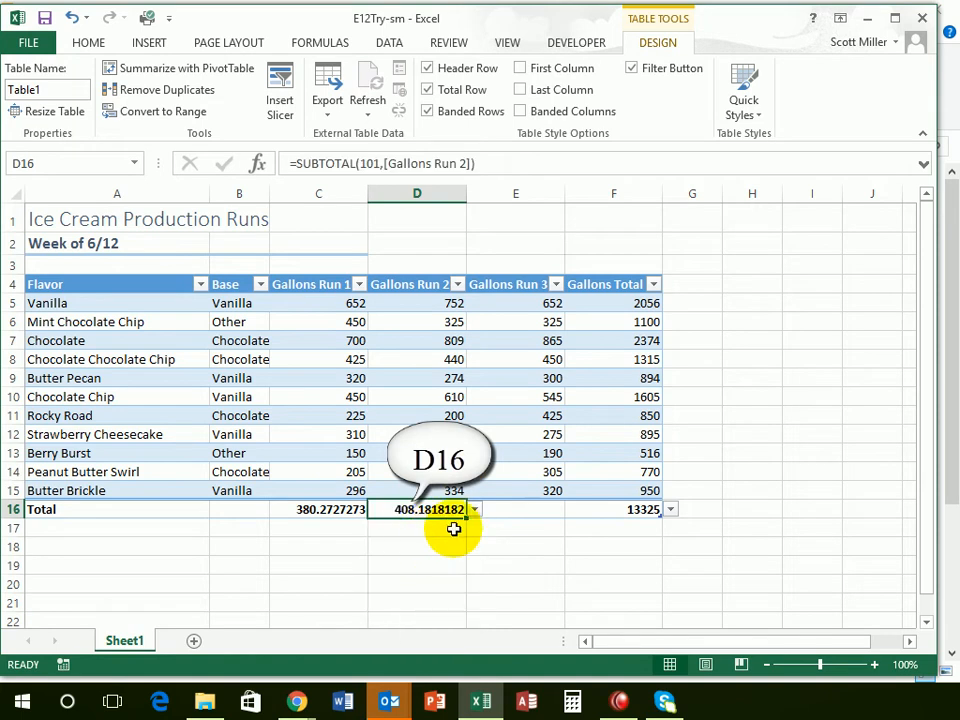
{"action": "left_click", "coordinate": [525, 510]}
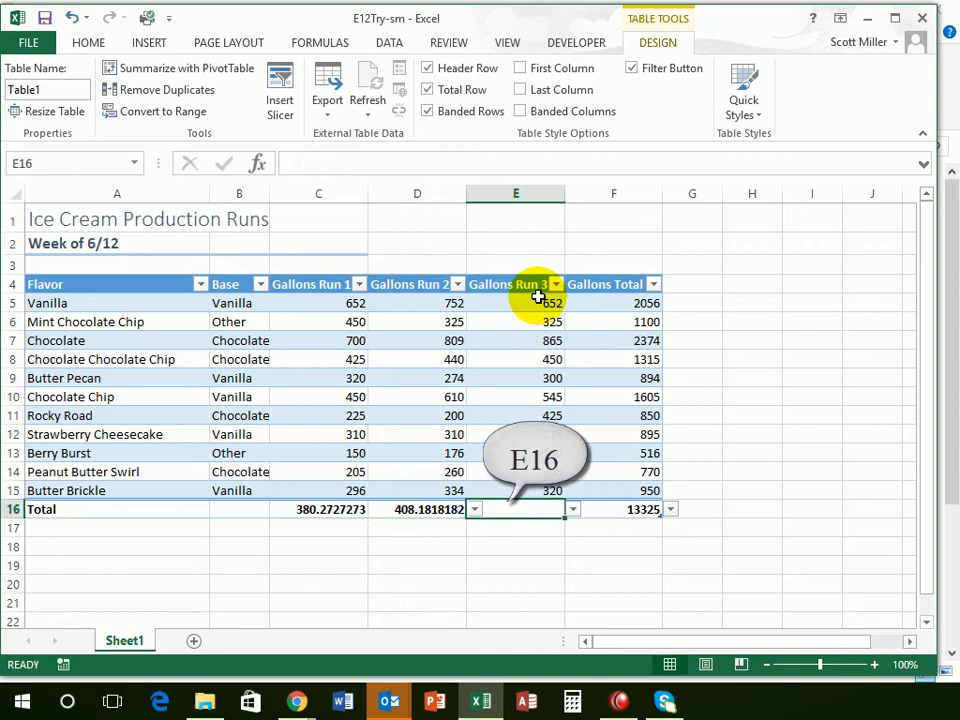
{"action": "left_click", "coordinate": [573, 510]}
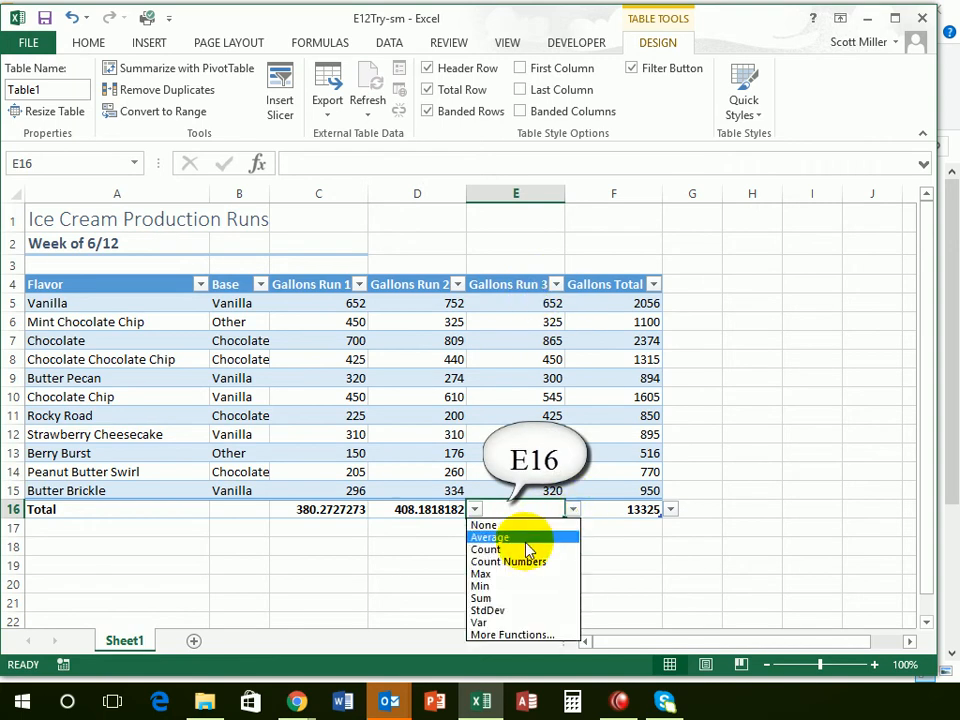
{"action": "left_click", "coordinate": [521, 538]}
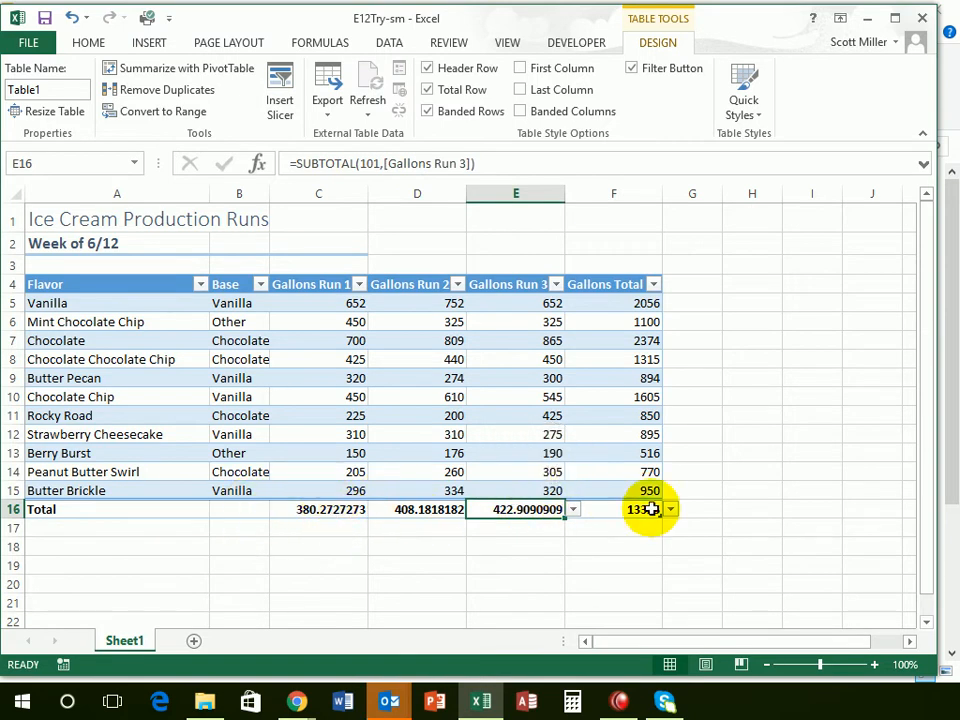
Format the run averages in C16:E16 with the Number format
{"action": "left_click_drag", "start_coordinate": [310, 510], "coordinate": [521, 510]}
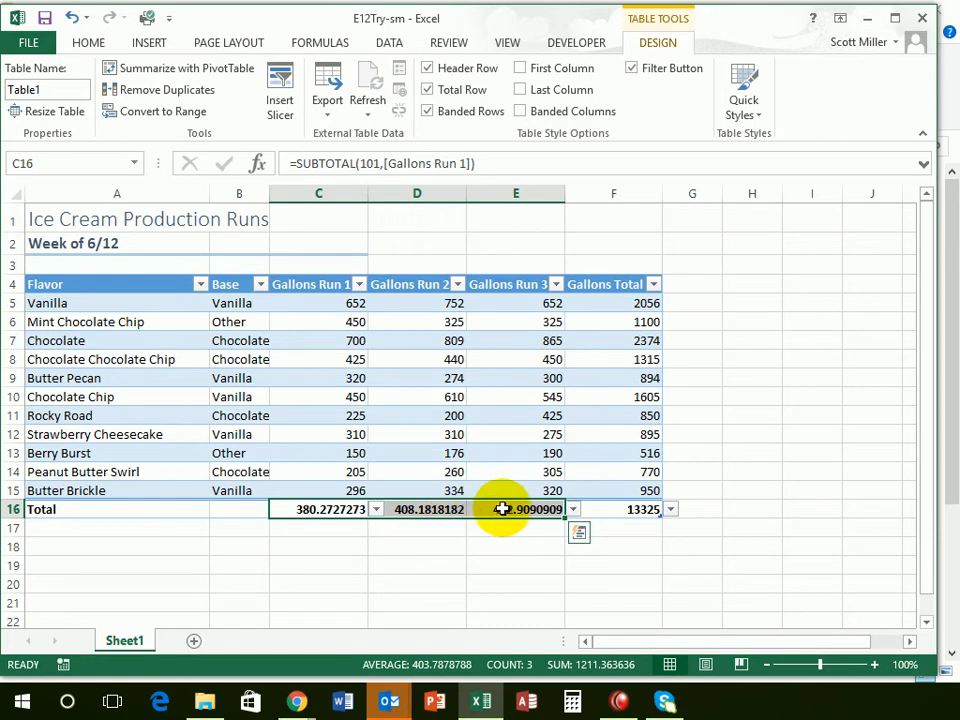
{"action": "left_click", "coordinate": [89, 44]}
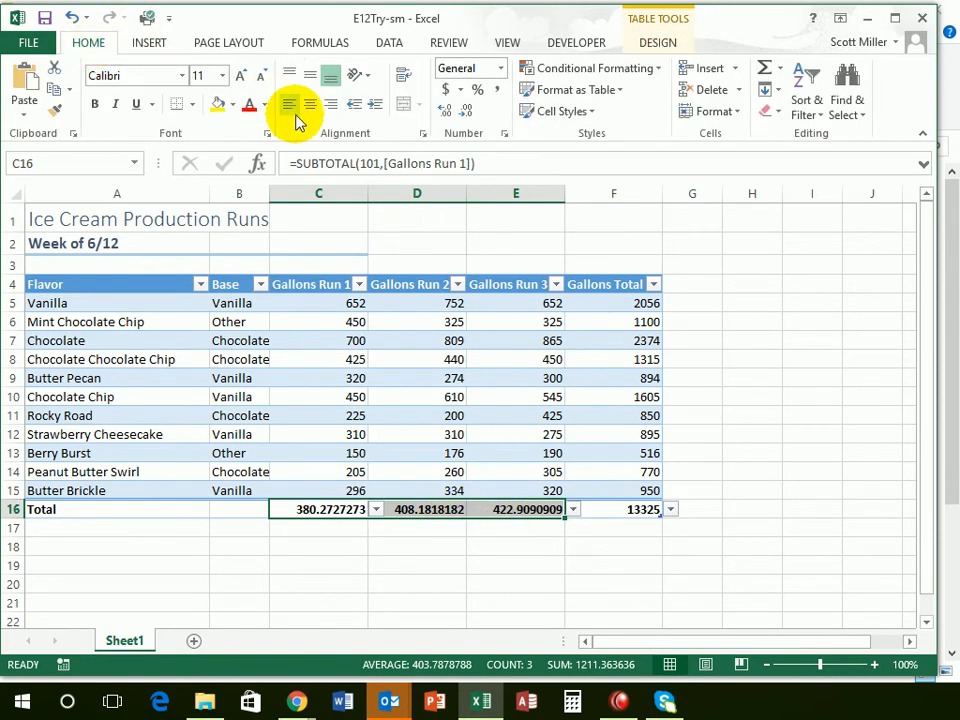
{"action": "left_click", "coordinate": [501, 70]}
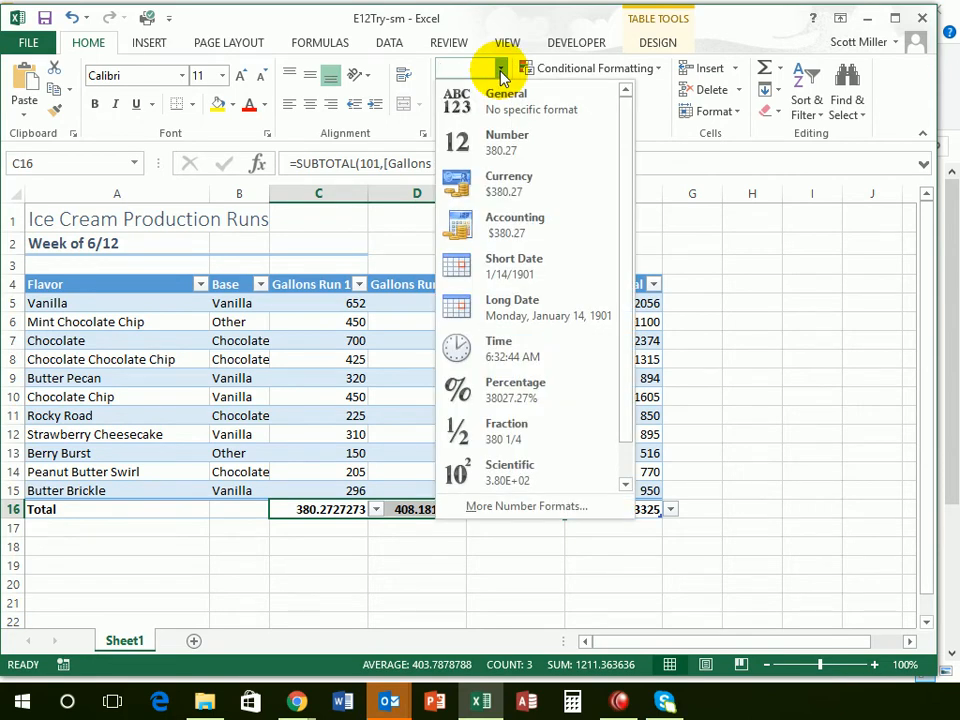
{"action": "left_click", "coordinate": [510, 150]}
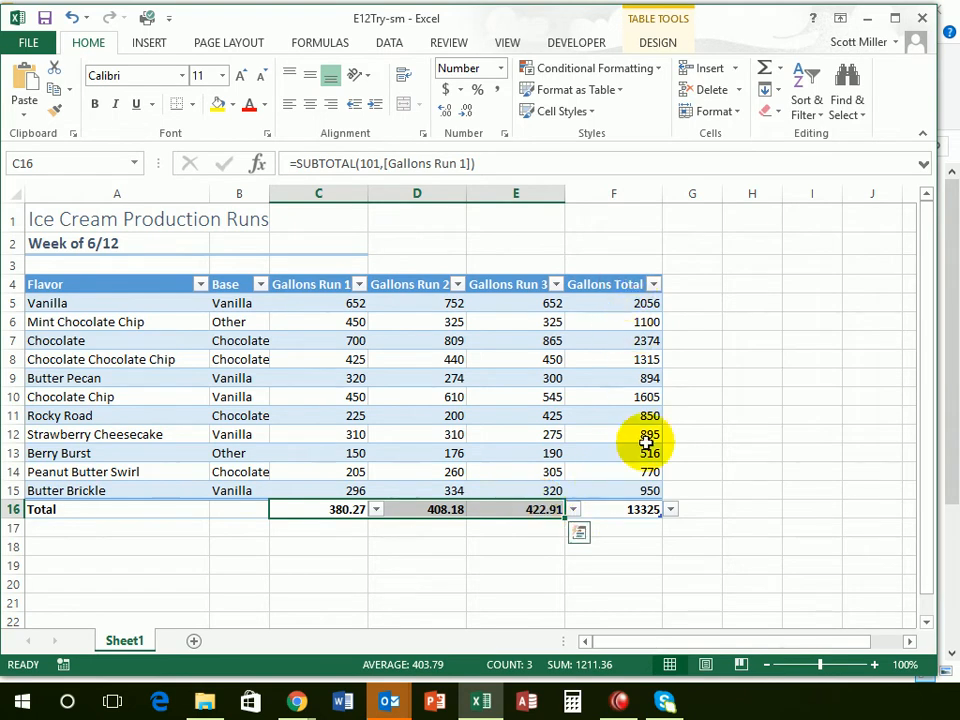
{"action": "left_click", "coordinate": [631, 513]}
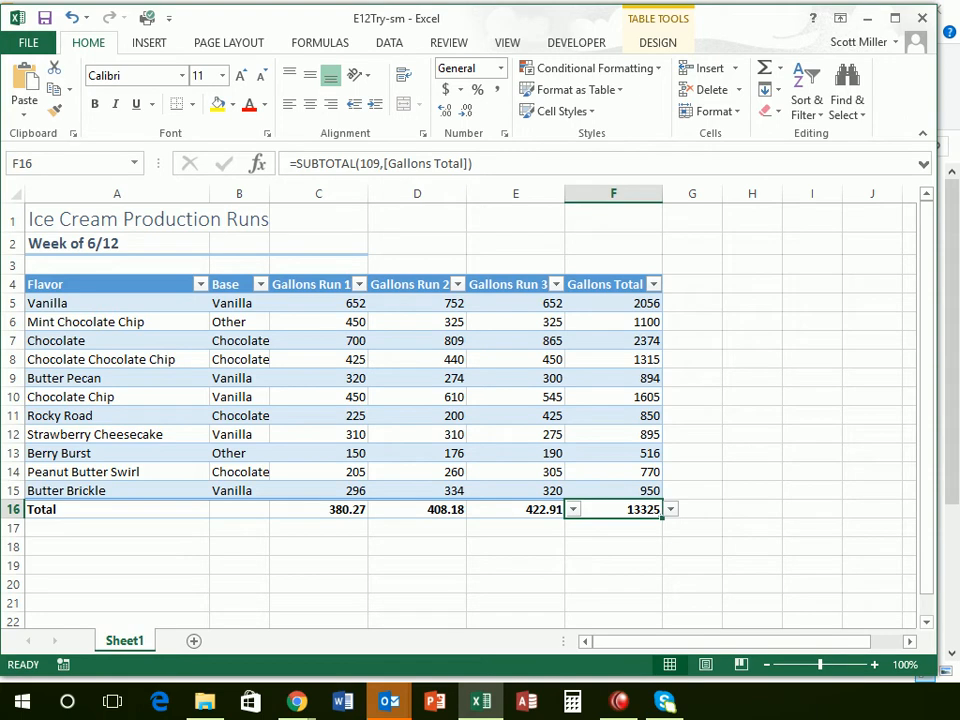
Sort the table A to Z by Flavor, followed by an A to Z sort on Base
{"action": "left_click", "coordinate": [137, 362]}
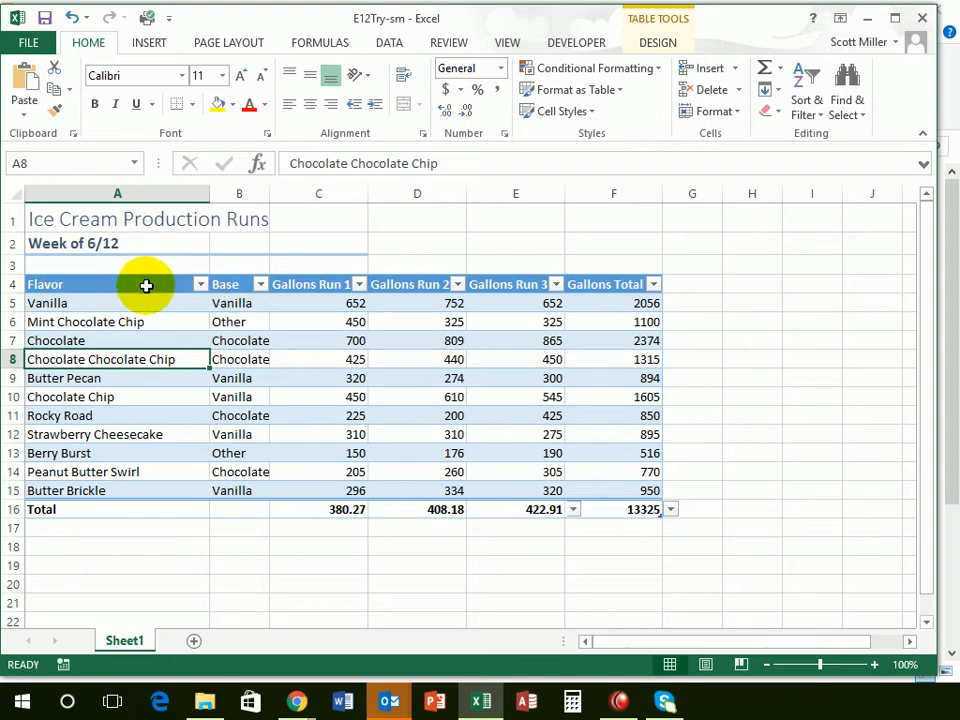
{"action": "left_click", "coordinate": [201, 285]}
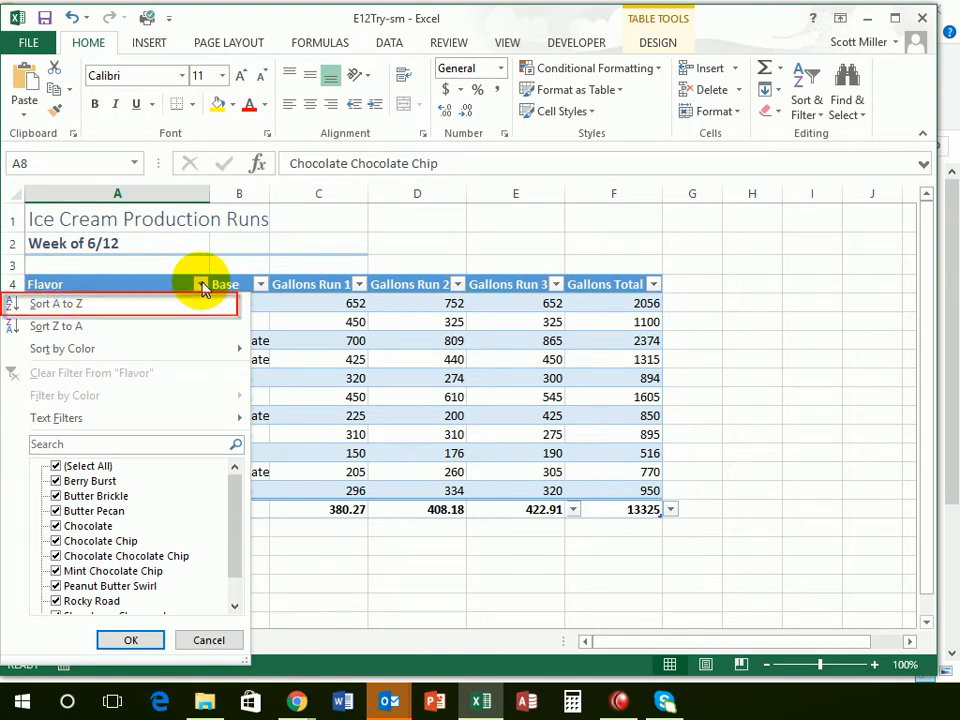
{"action": "left_click", "coordinate": [105, 306]}
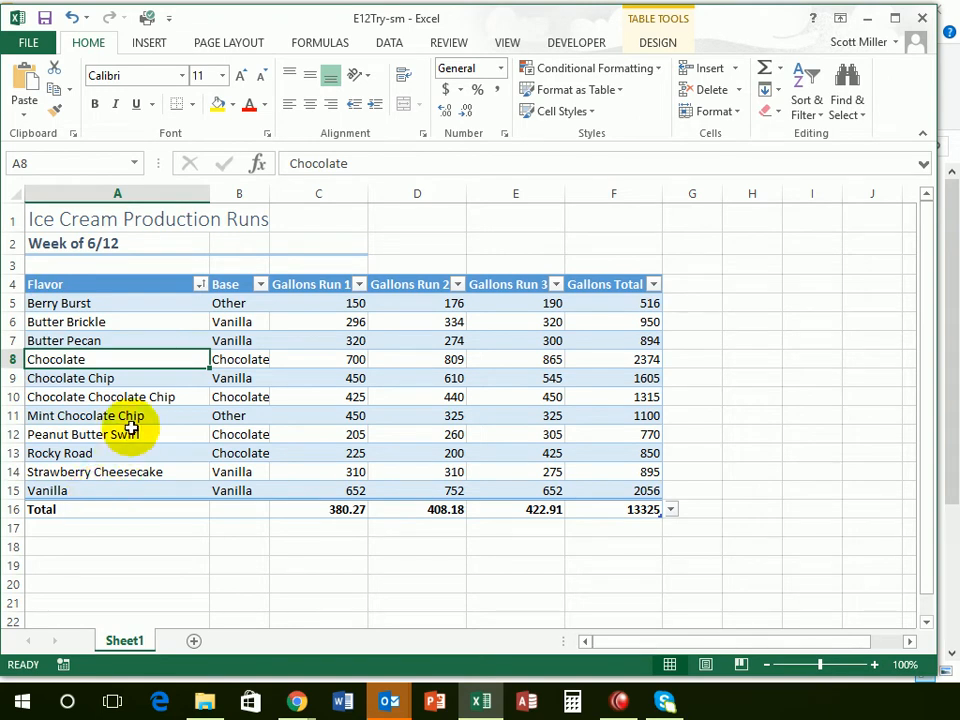
{"action": "left_click", "coordinate": [261, 284]}
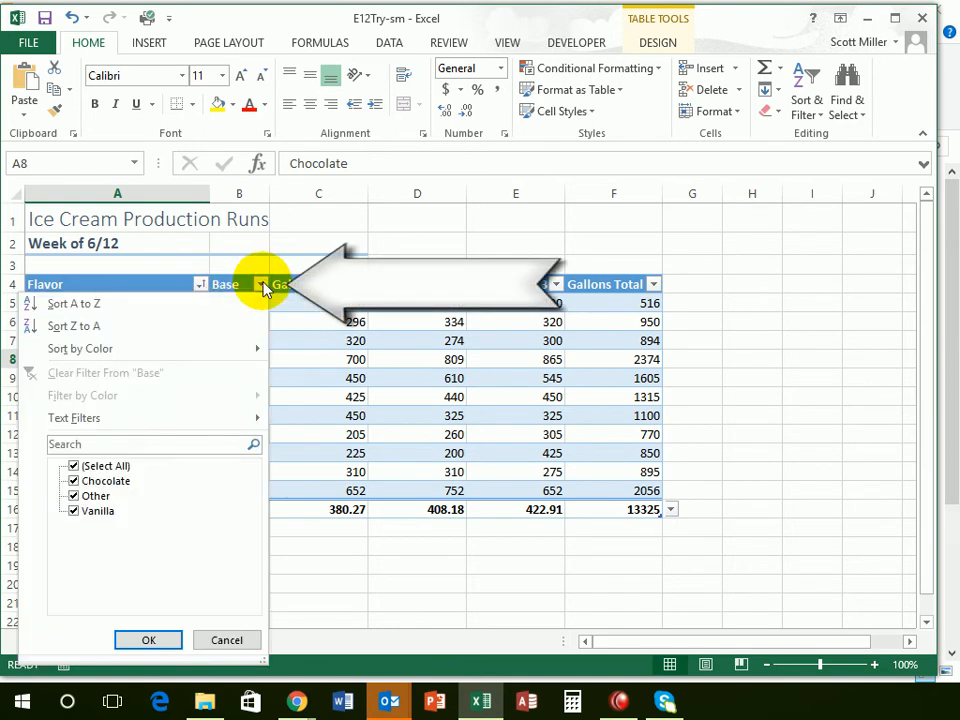
{"action": "left_click", "coordinate": [73, 305]}
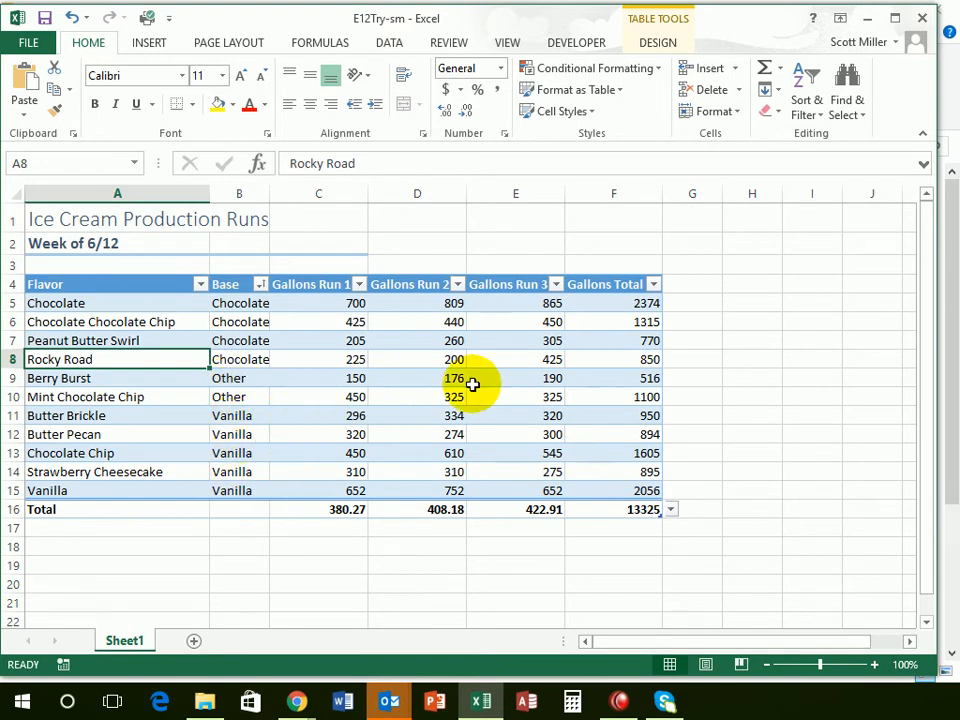
Sort the table by Gallons Total from smallest to largest
{"action": "left_click", "coordinate": [654, 287]}
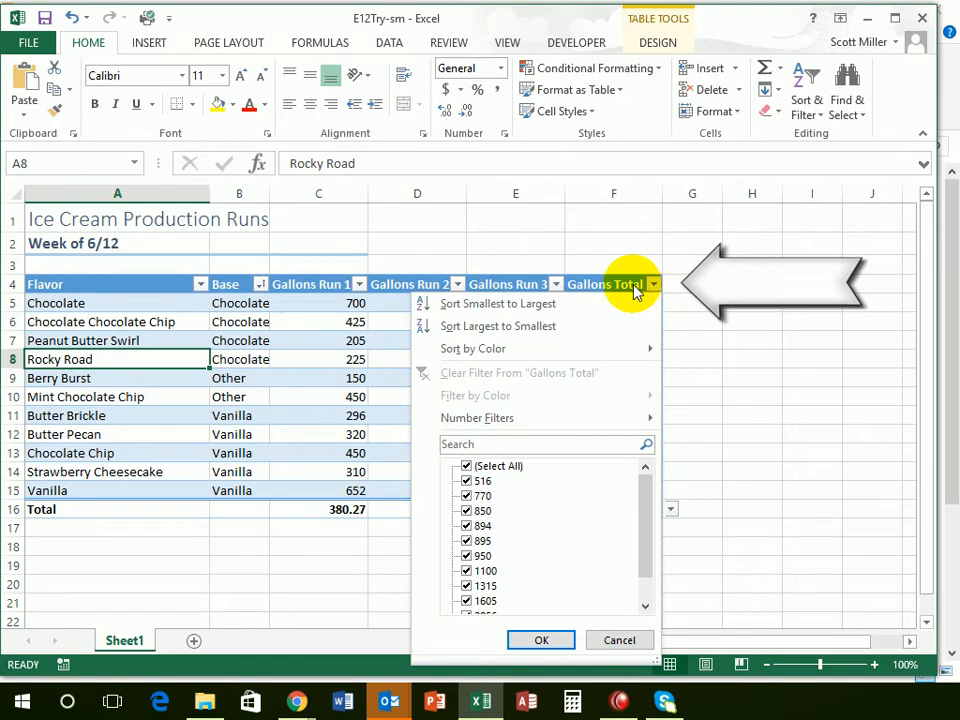
{"action": "left_click", "coordinate": [528, 306]}
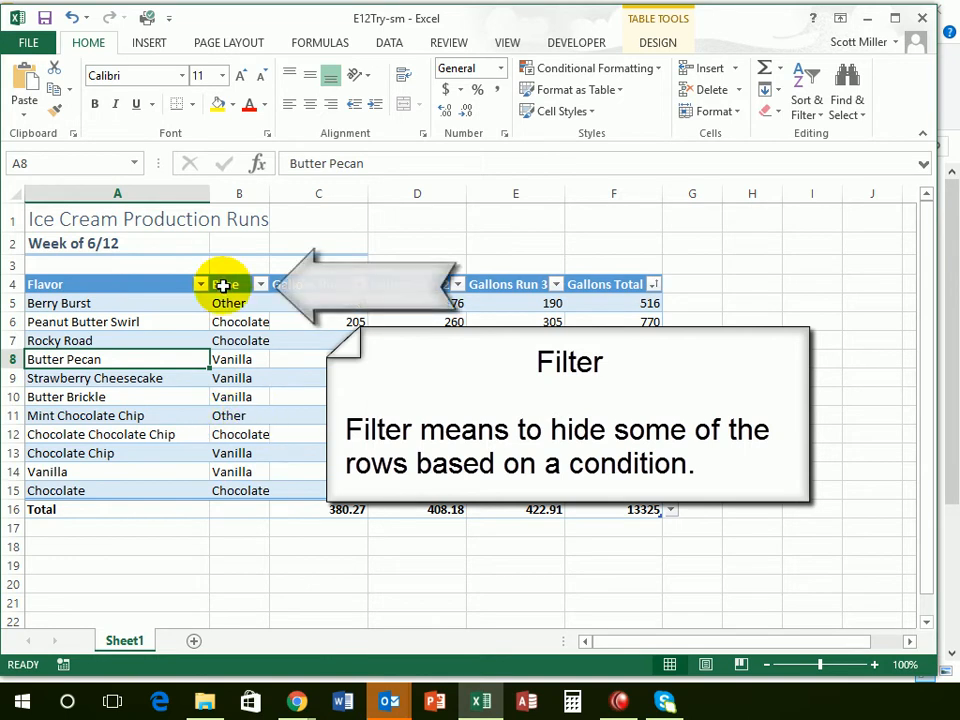
Filter the Base column so that only the Vanilla rows are shown
{"action": "left_click", "coordinate": [260, 286]}
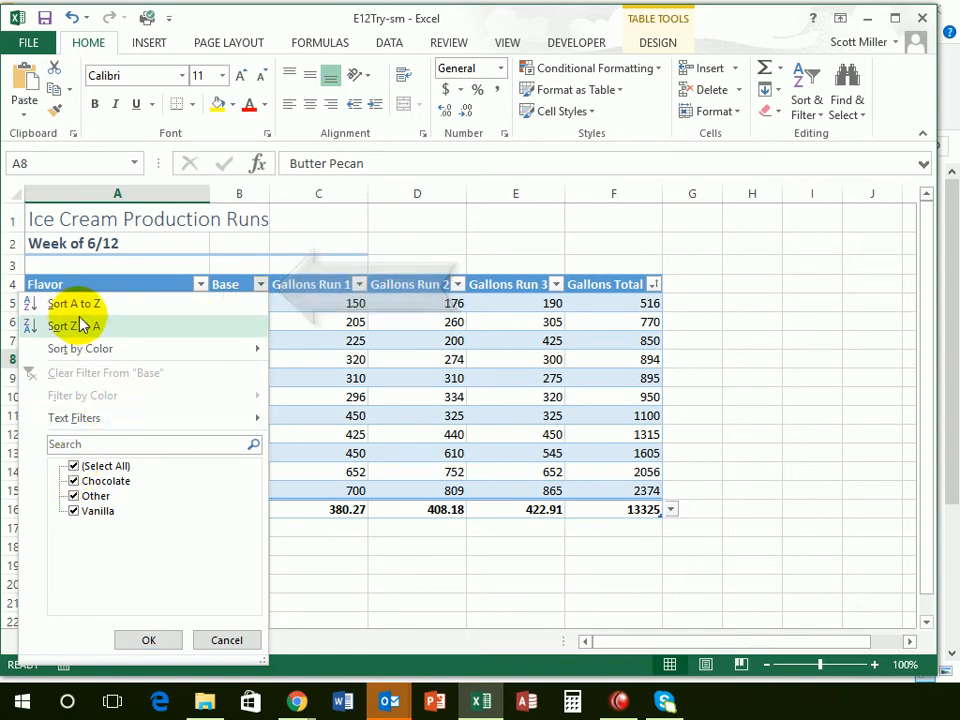
{"action": "left_click", "coordinate": [74, 467]}
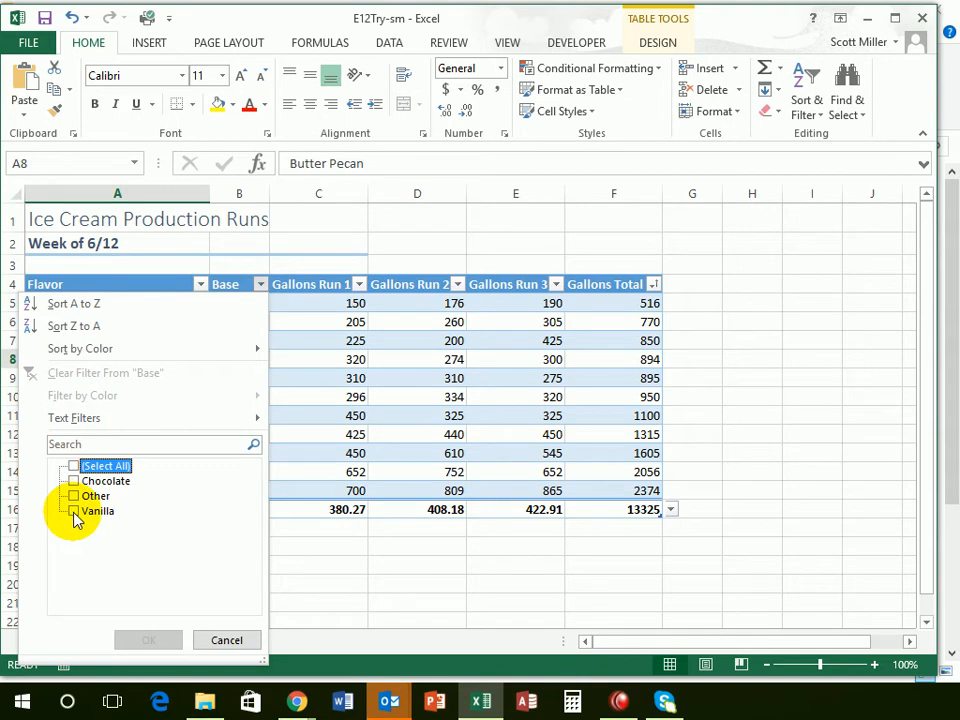
{"action": "left_click", "coordinate": [73, 511]}
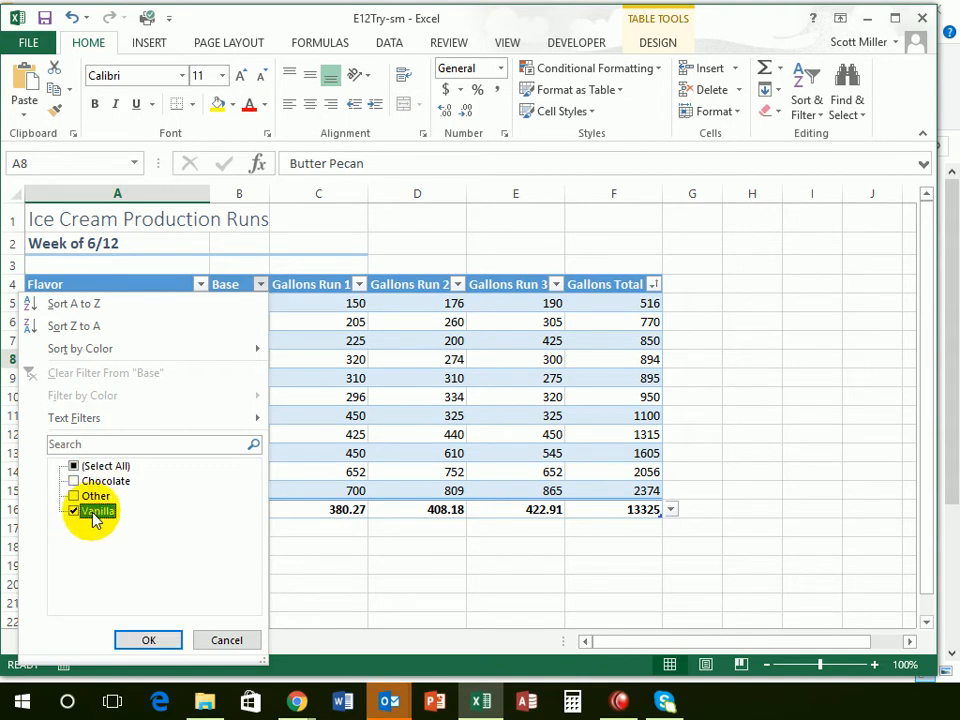
{"action": "left_click", "coordinate": [150, 640]}
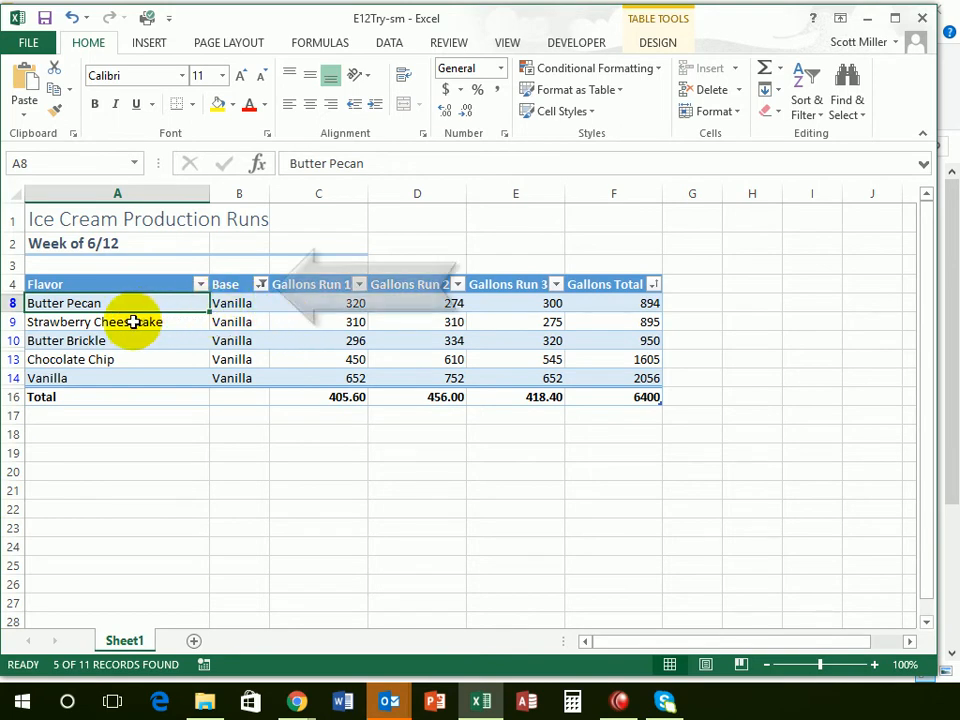
Clear the filter from the Base column
{"action": "left_click", "coordinate": [262, 286]}
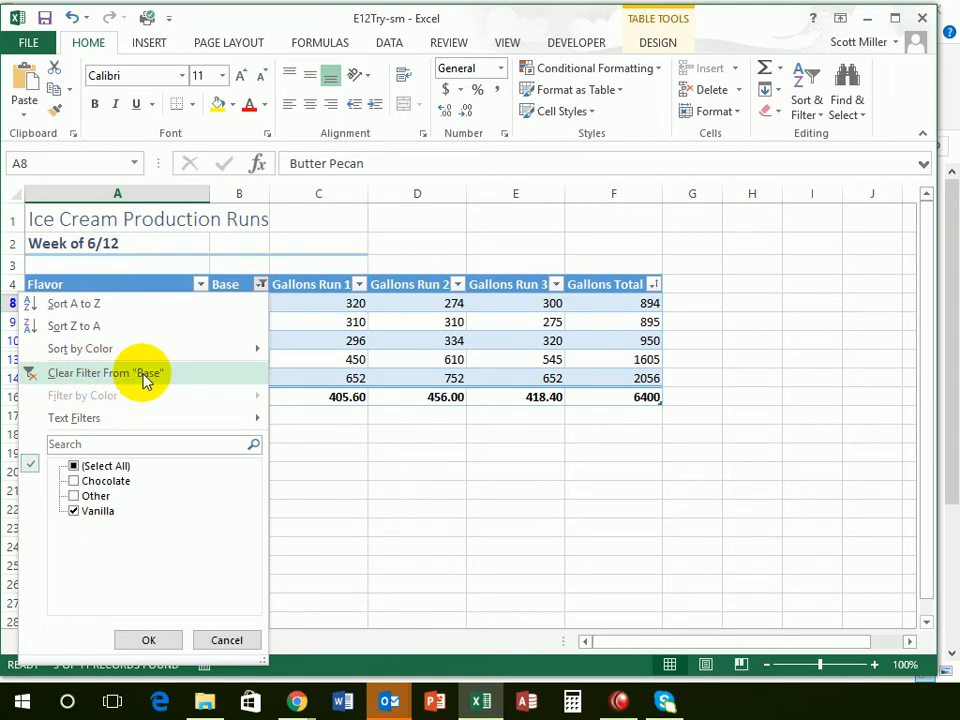
{"action": "left_click", "coordinate": [80, 478]}
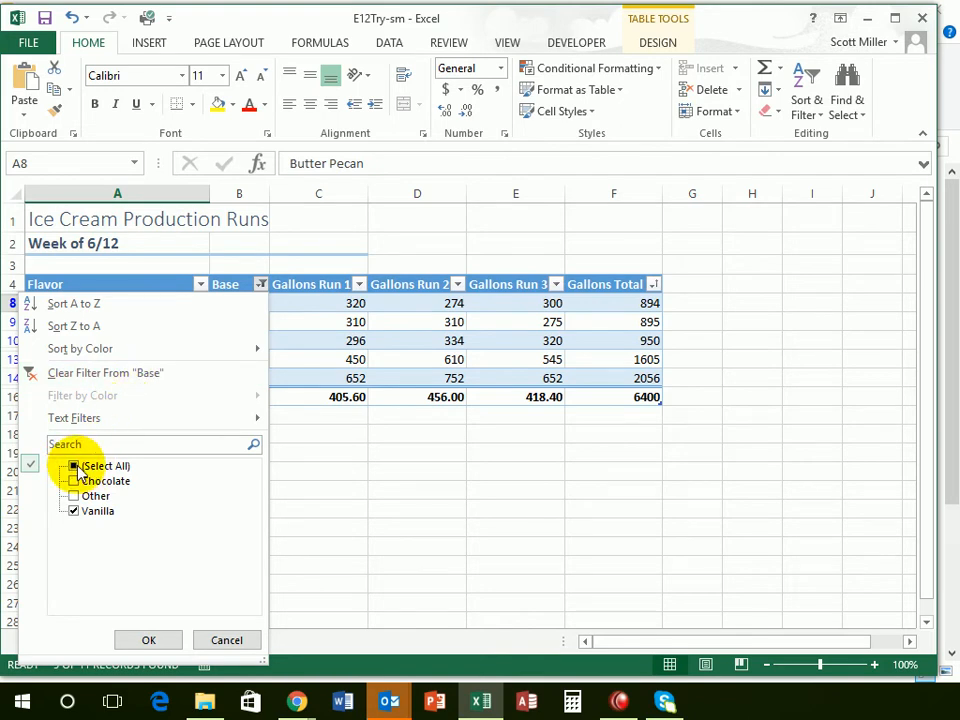
{"action": "left_click", "coordinate": [128, 376]}
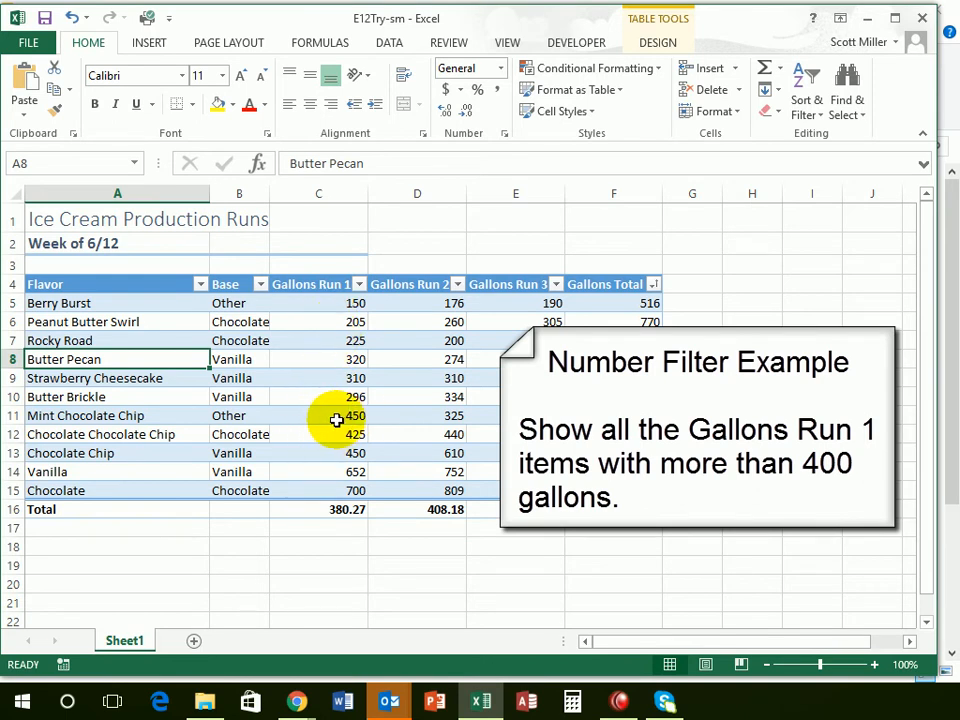
Filter the Gallons Run 1 column with a number filter for values greater than 400
{"action": "left_click", "coordinate": [360, 286]}
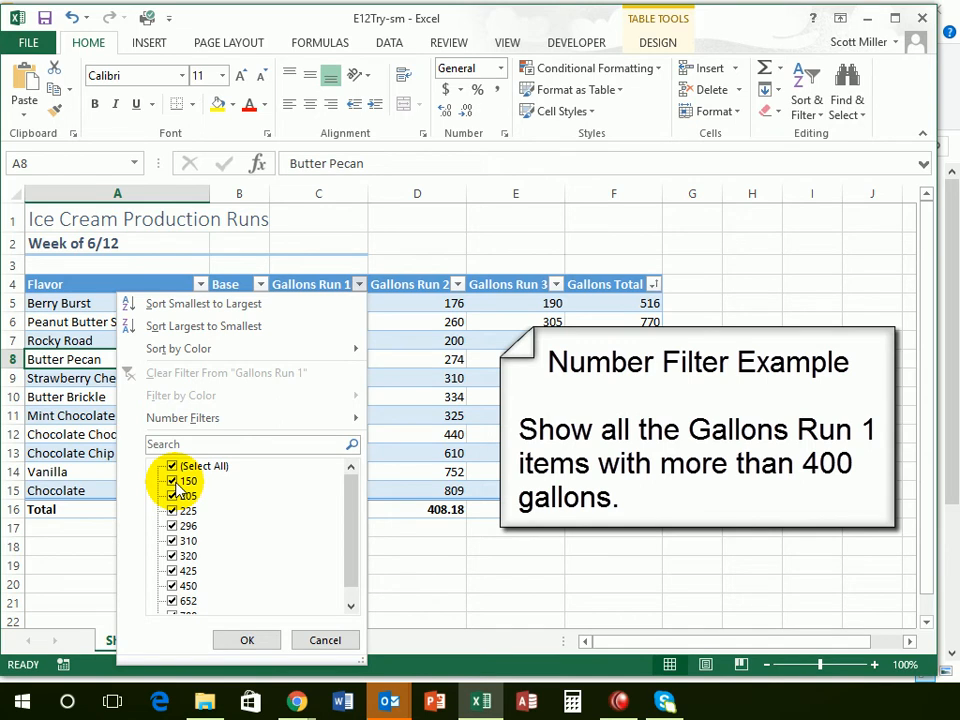
{"action": "scroll", "coordinate": [306, 559], "scroll_direction": "down", "scroll_amount": 1}
{"action": "scroll", "coordinate": [343, 549], "scroll_direction": "up", "scroll_amount": 1}
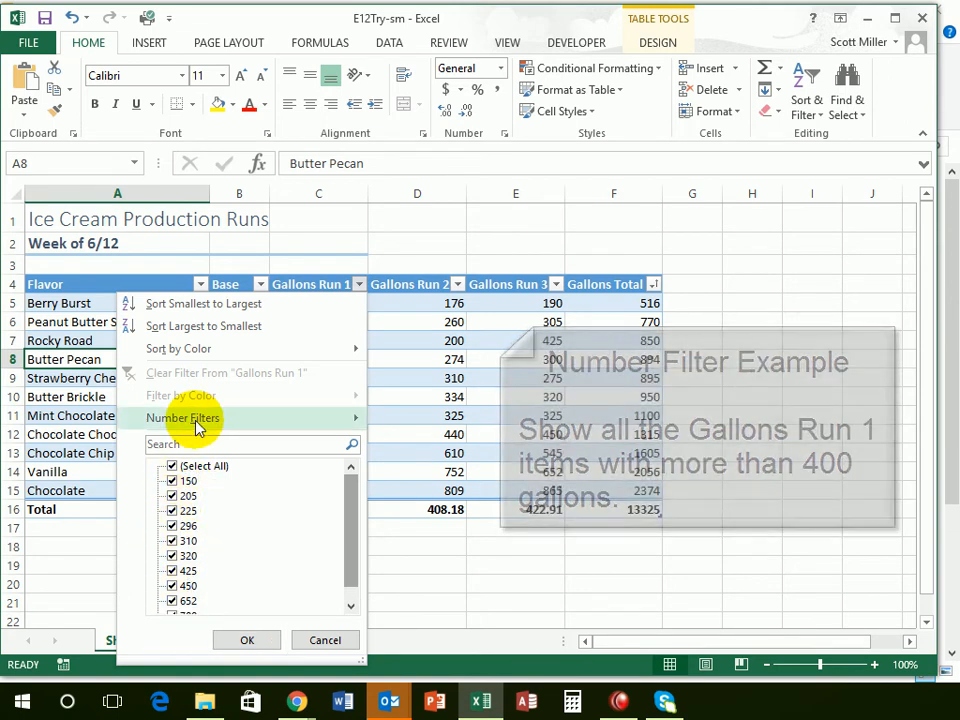
{"action": "mouse_move", "coordinate": [197, 425]}
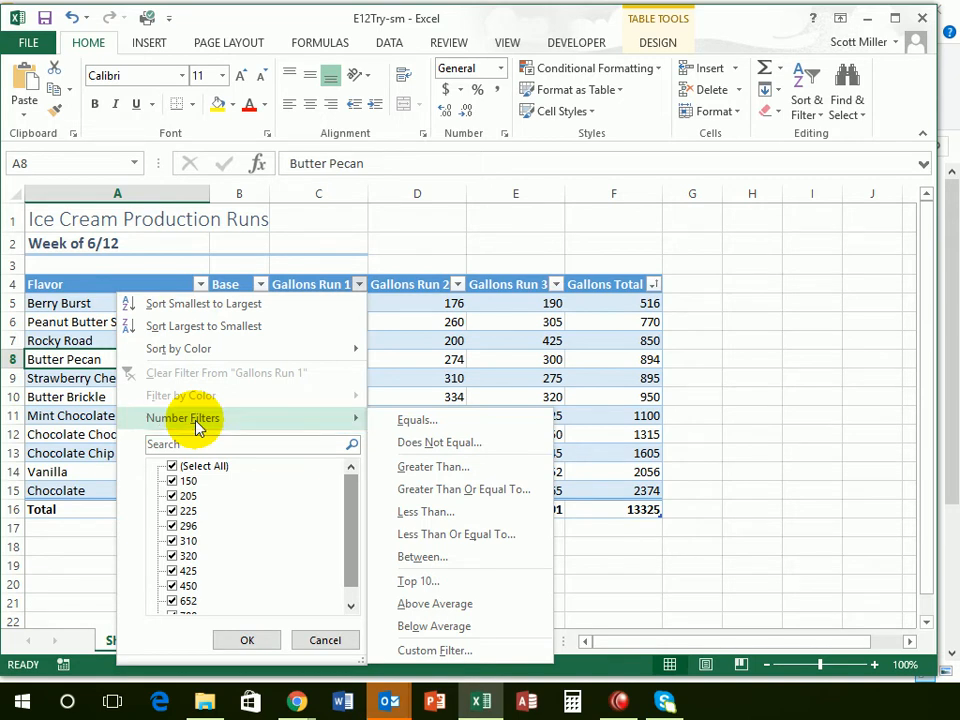
{"action": "left_click", "coordinate": [432, 474]}
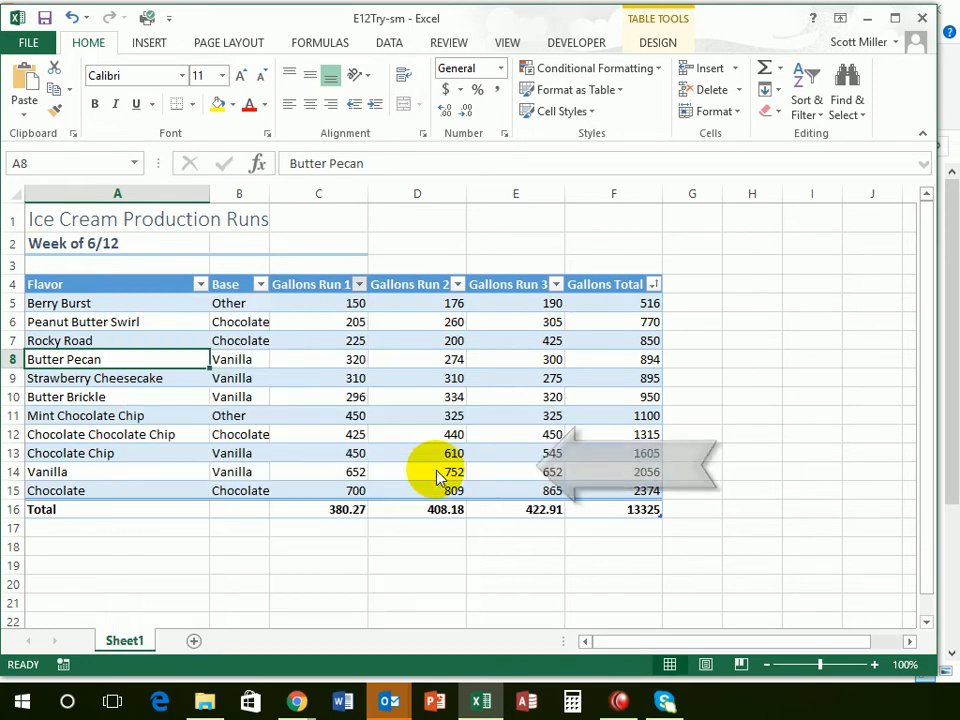
{"action": "left_click_drag", "start_coordinate": [652, 290], "coordinate": [416, 285]}
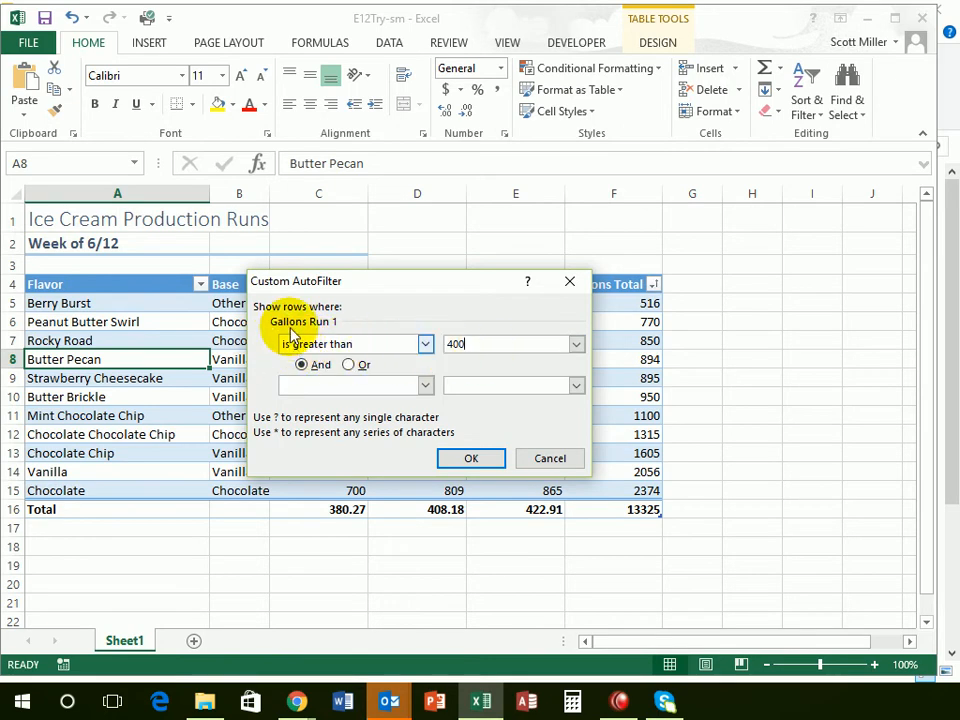
{"action": "left_click", "coordinate": [471, 459]}
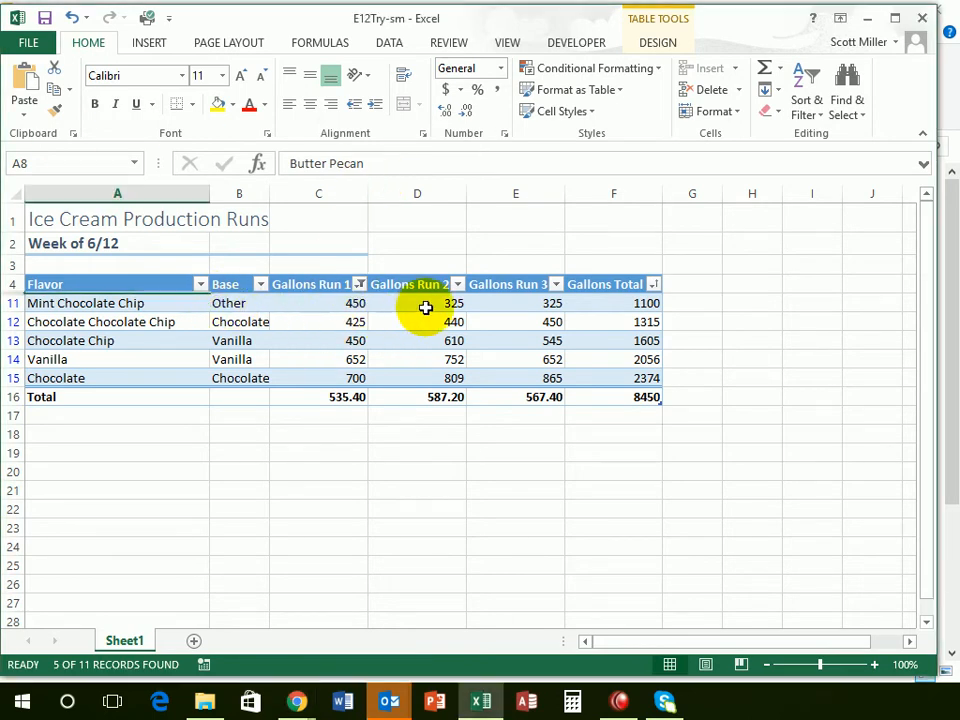
Clear the number filter from the Gallons Run 1 column
{"action": "left_click", "coordinate": [360, 286]}
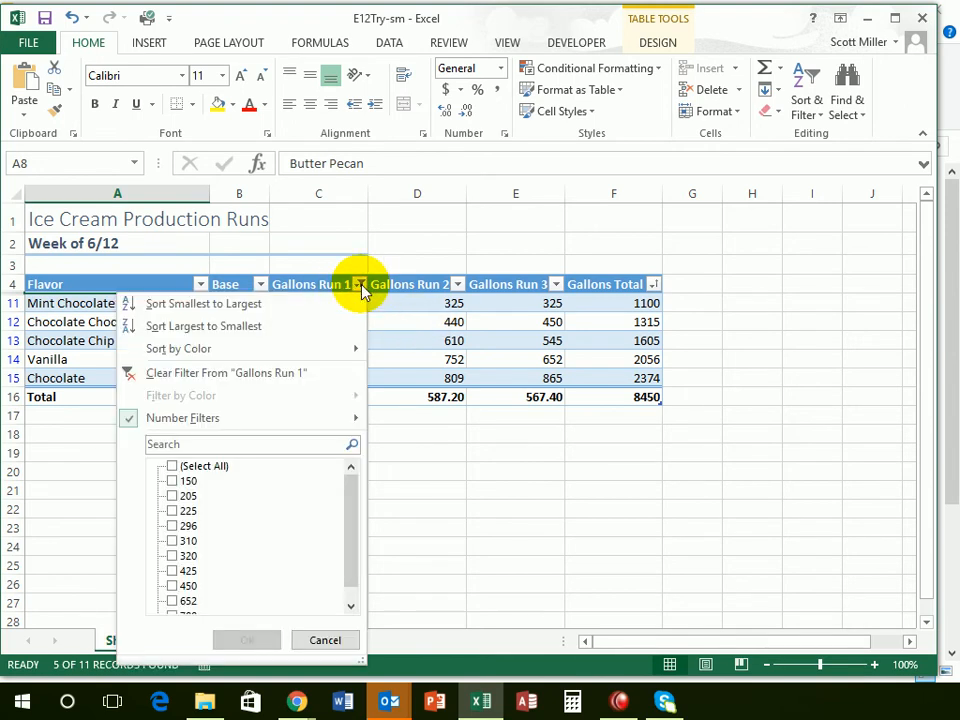
{"action": "left_click", "coordinate": [192, 380]}
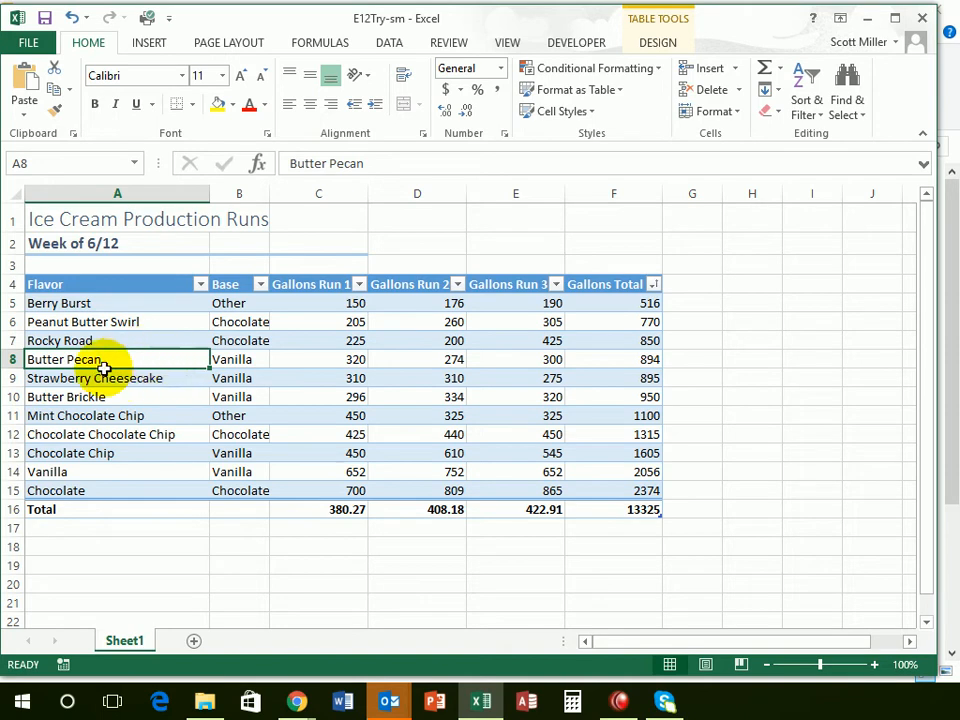
Convert the ice cream production table to a normal range
{"action": "left_click", "coordinate": [285, 375]}
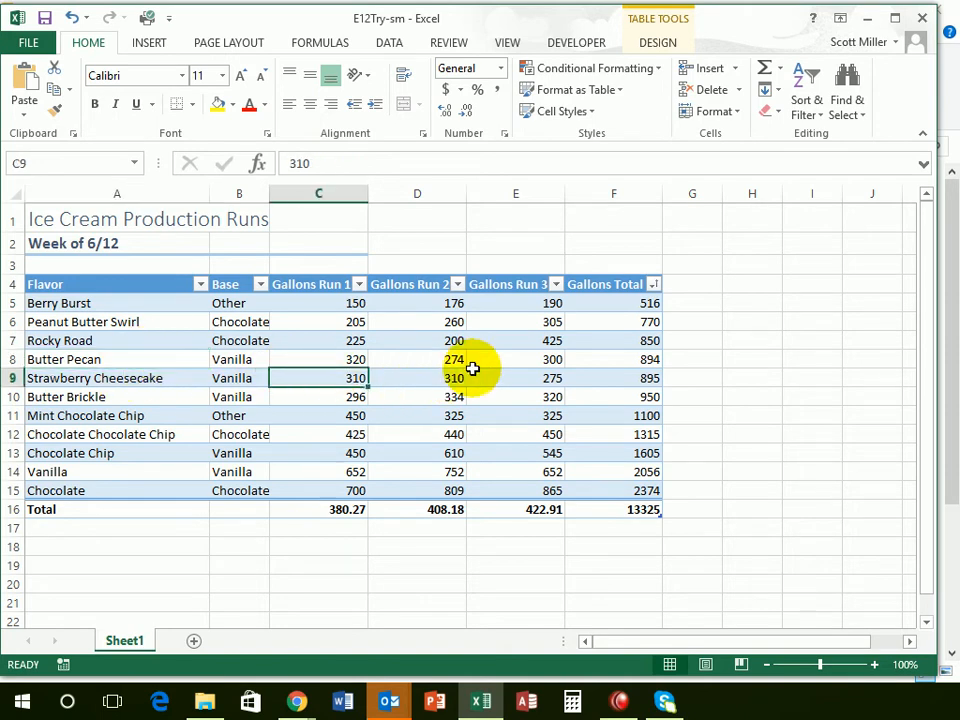
{"action": "left_click", "coordinate": [660, 42]}
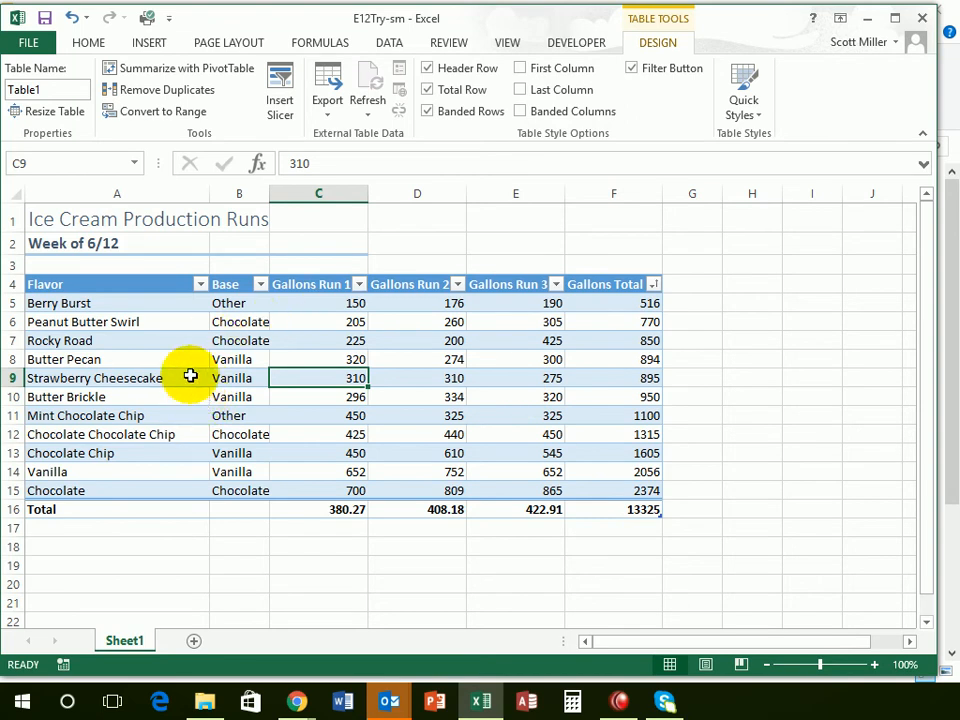
{"action": "left_click", "coordinate": [157, 112]}
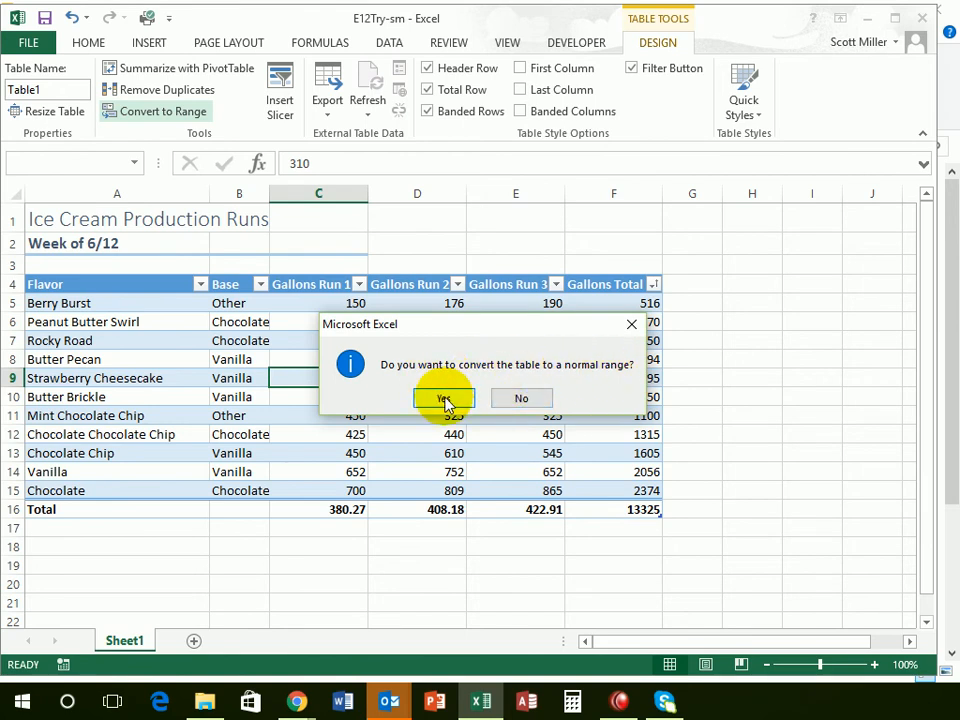
{"action": "left_click", "coordinate": [444, 399]}
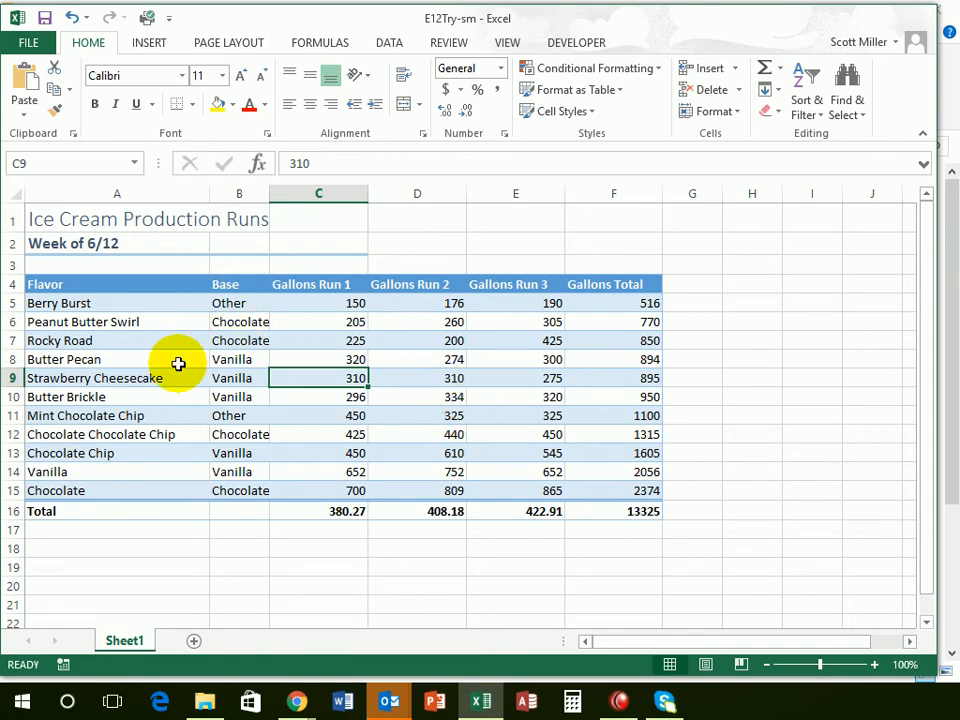
Examine cells across the converted range and the formulas in the Total row cells C16 to F16
{"action": "left_click", "coordinate": [101, 356]}
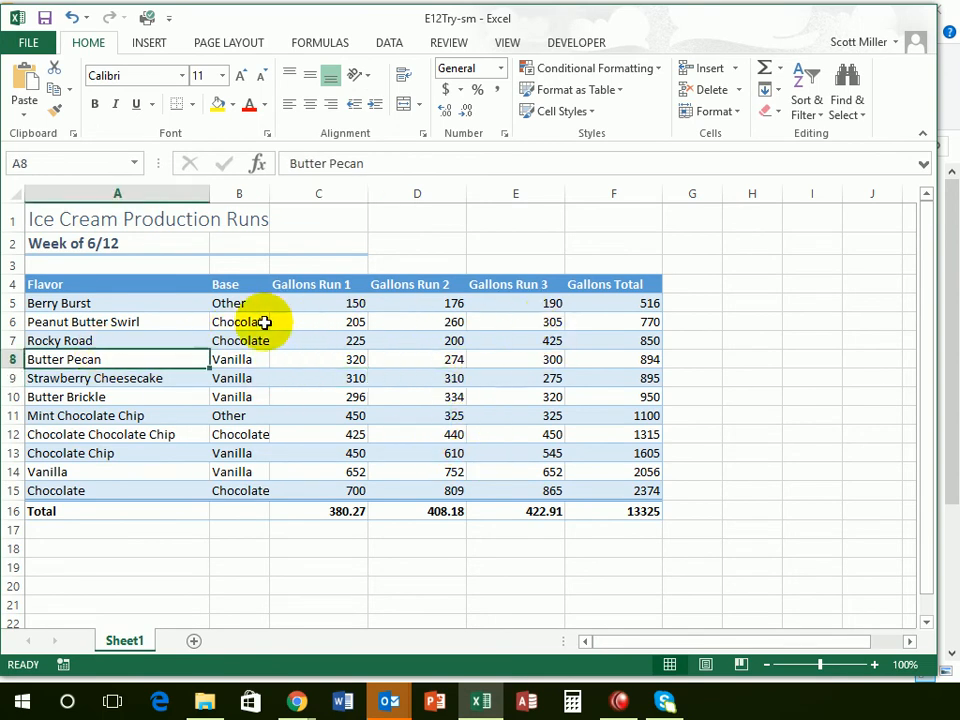
{"action": "left_click", "coordinate": [126, 284]}
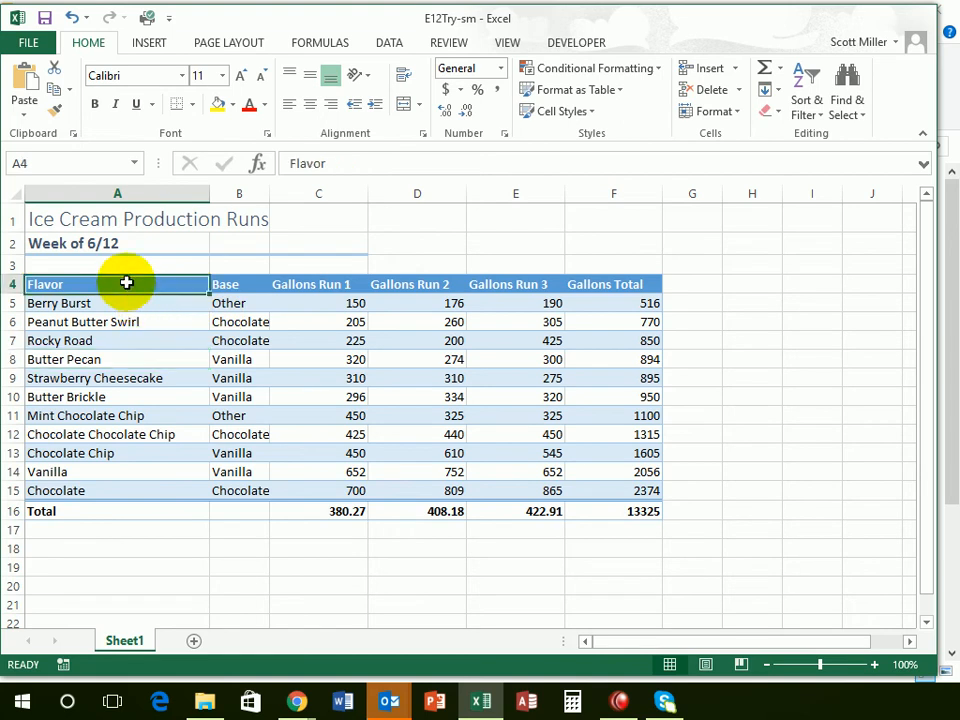
{"action": "left_click", "coordinate": [118, 358]}
{"action": "left_click", "coordinate": [128, 417]}
{"action": "left_click", "coordinate": [134, 454]}
{"action": "left_click", "coordinate": [139, 473]}
{"action": "left_click", "coordinate": [141, 488]}
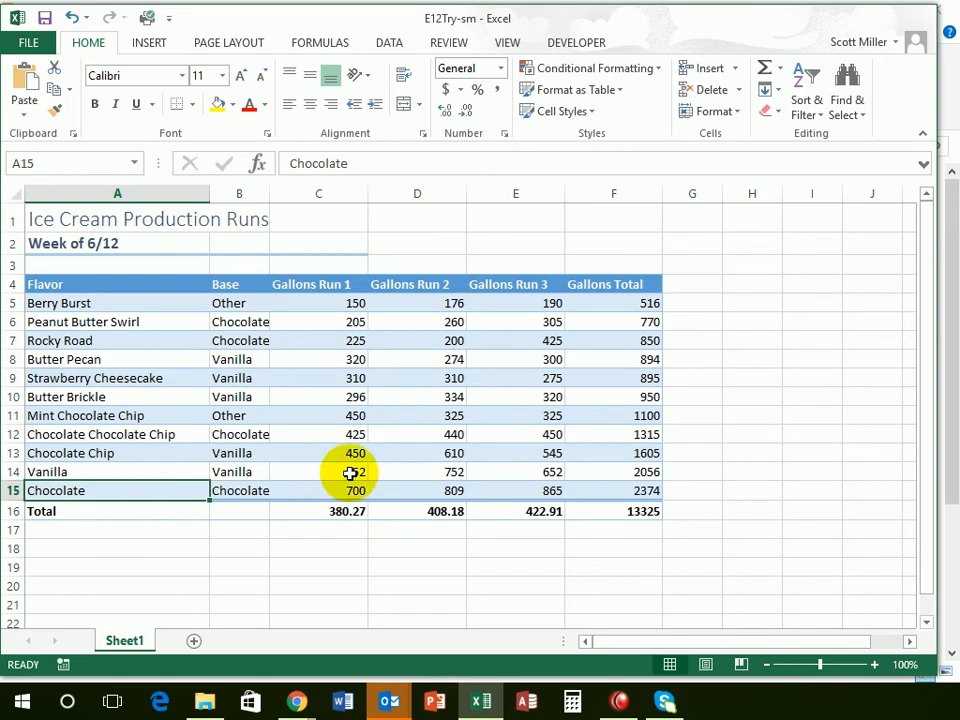
{"action": "left_click", "coordinate": [406, 458]}
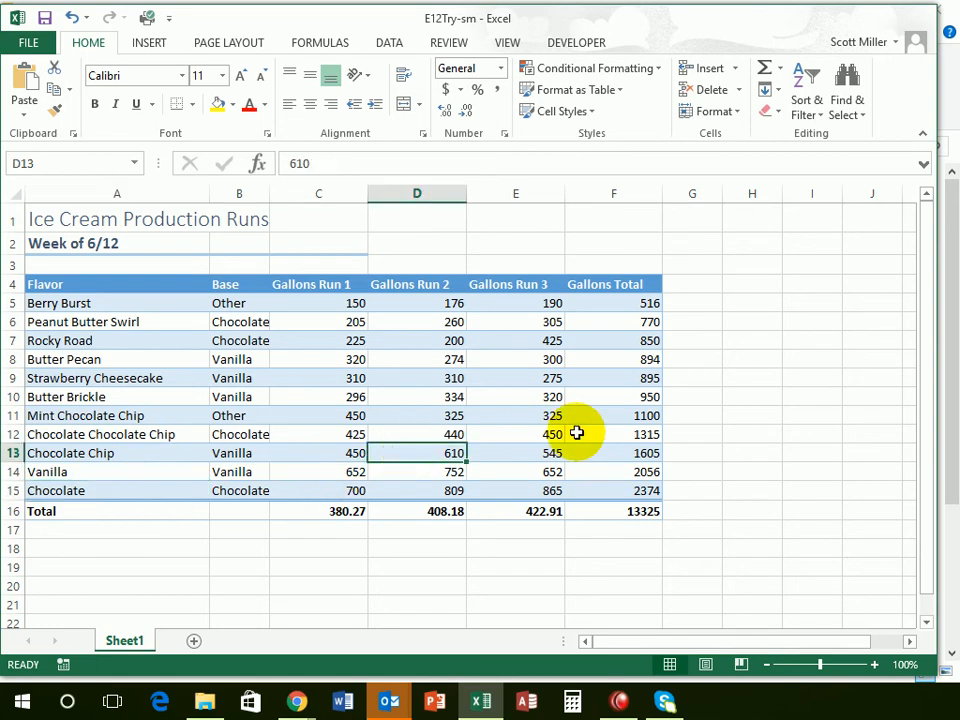
{"action": "left_click", "coordinate": [331, 514]}
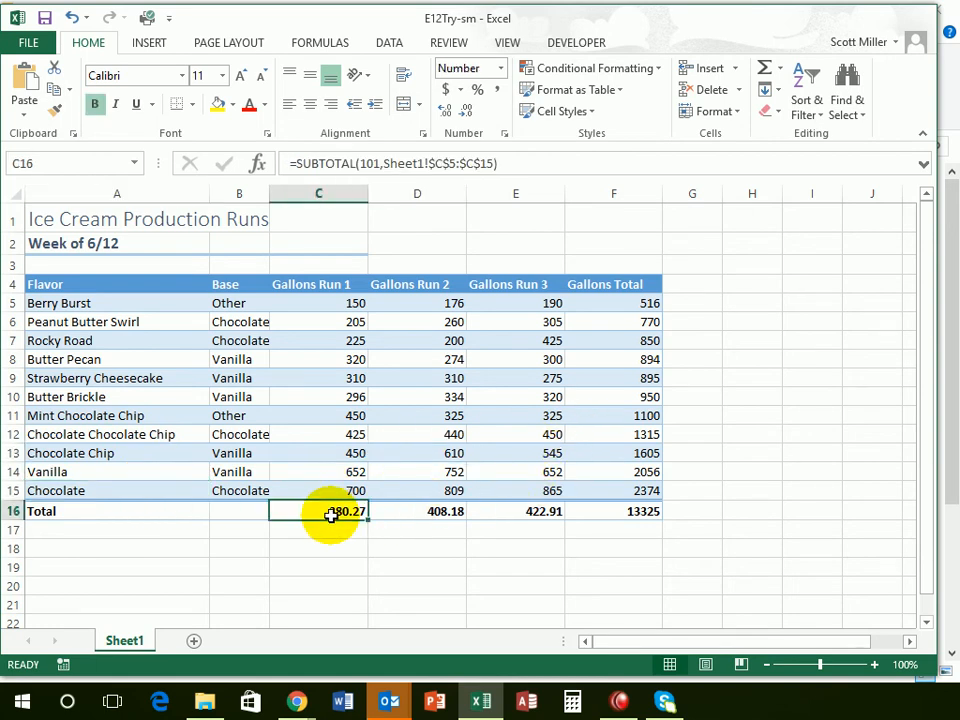
{"action": "left_click", "coordinate": [428, 512]}
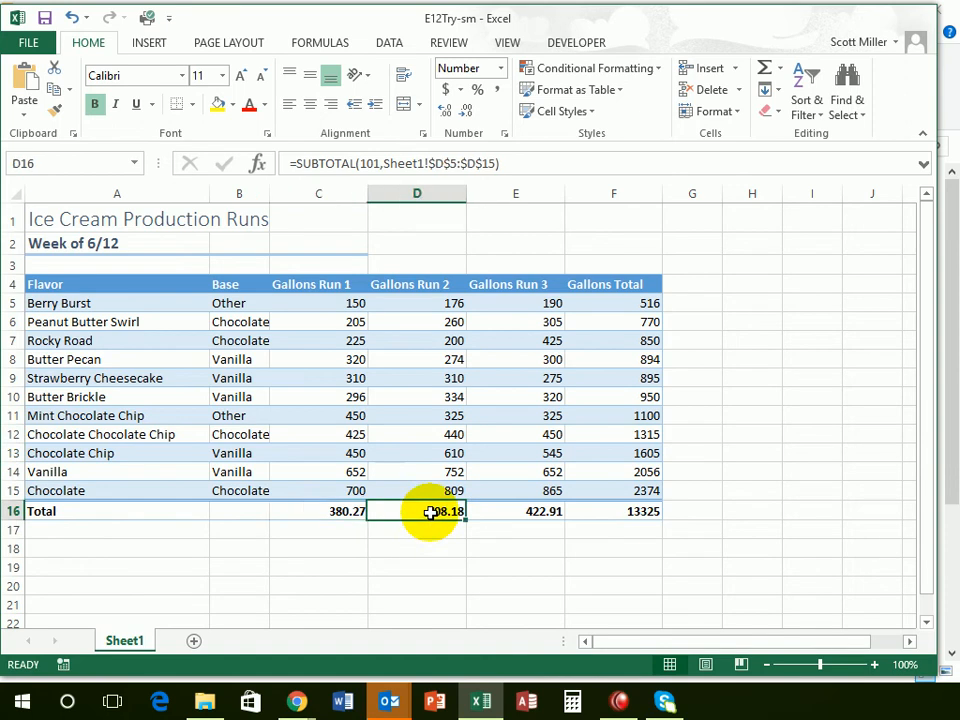
{"action": "left_click", "coordinate": [536, 512]}
{"action": "left_click", "coordinate": [636, 512]}
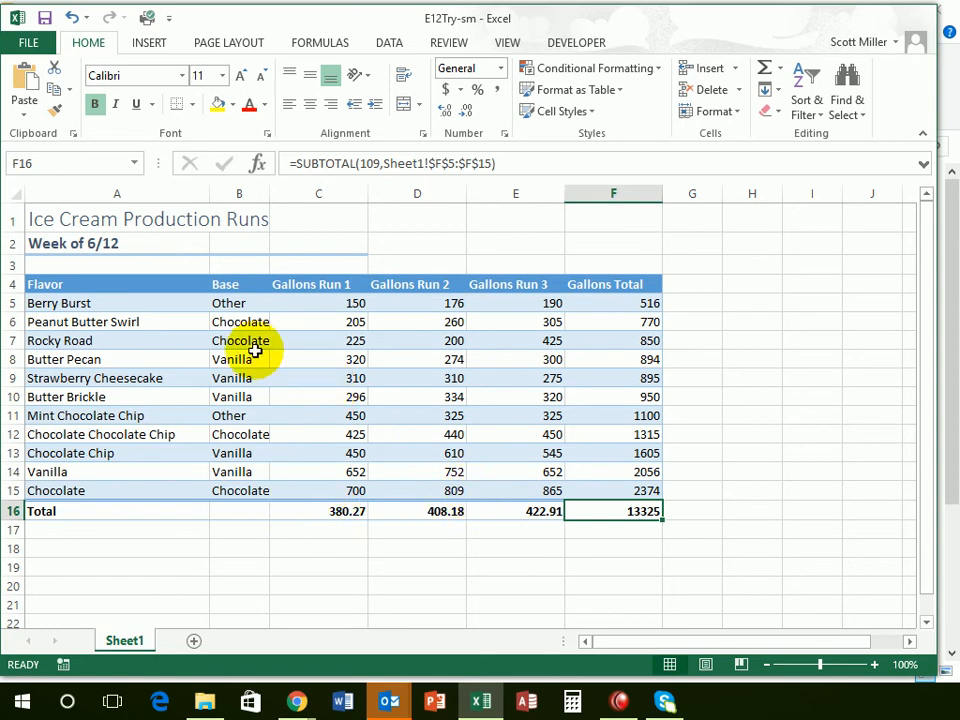
{"action": "left_click", "coordinate": [410, 415]}
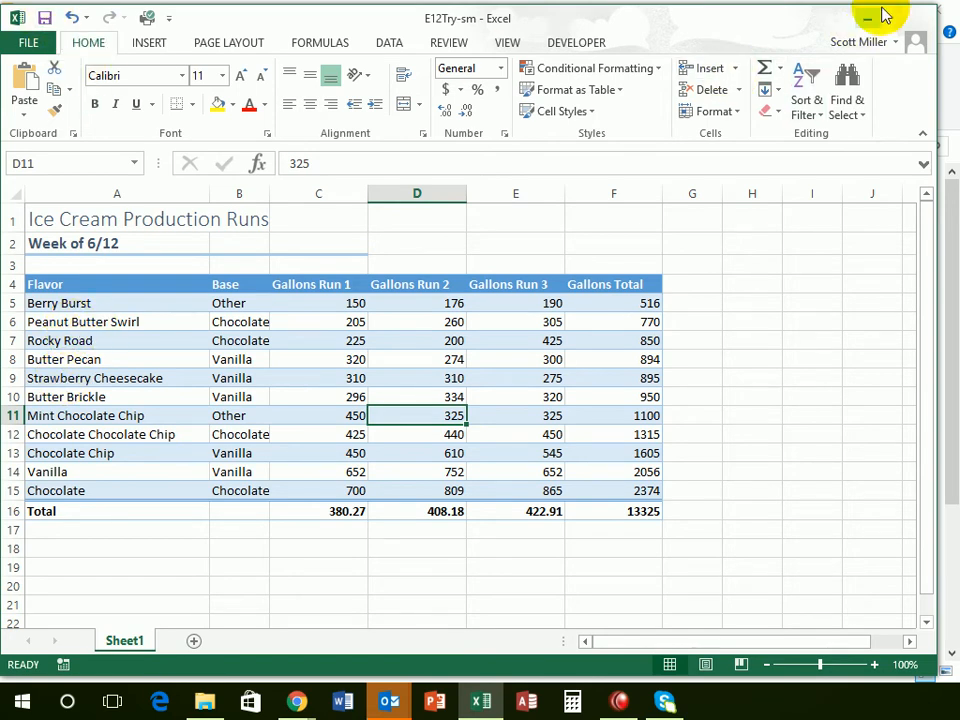
Close the E12Try-sm workbook and go to page 446 of the Pearson eText in Chrome
{"action": "left_click", "coordinate": [924, 20]}
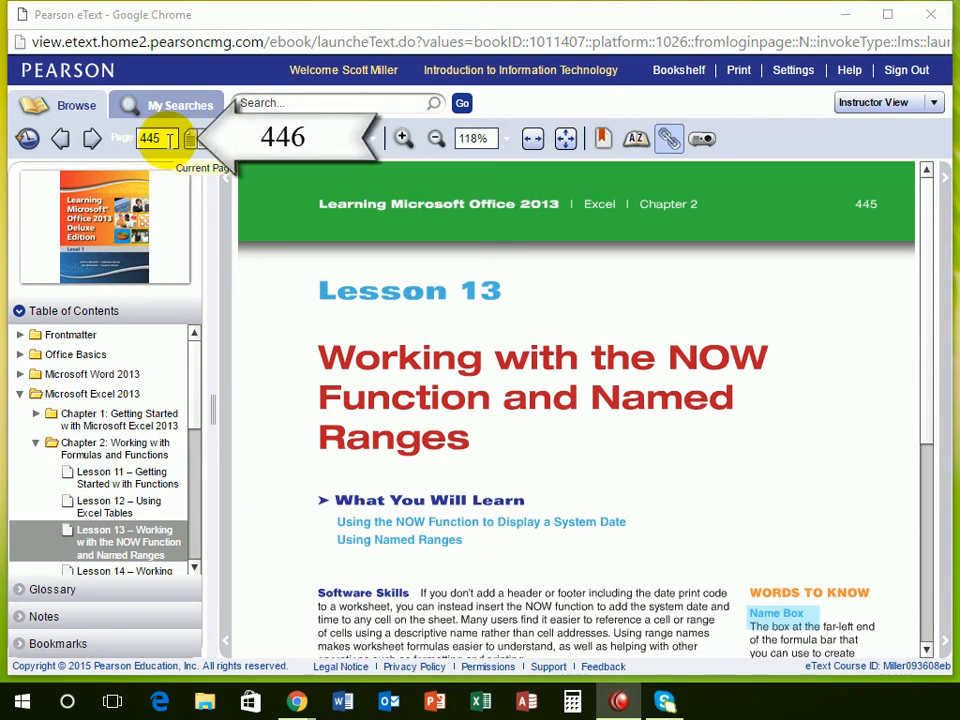
{"action": "double_click", "coordinate": [170, 139]}
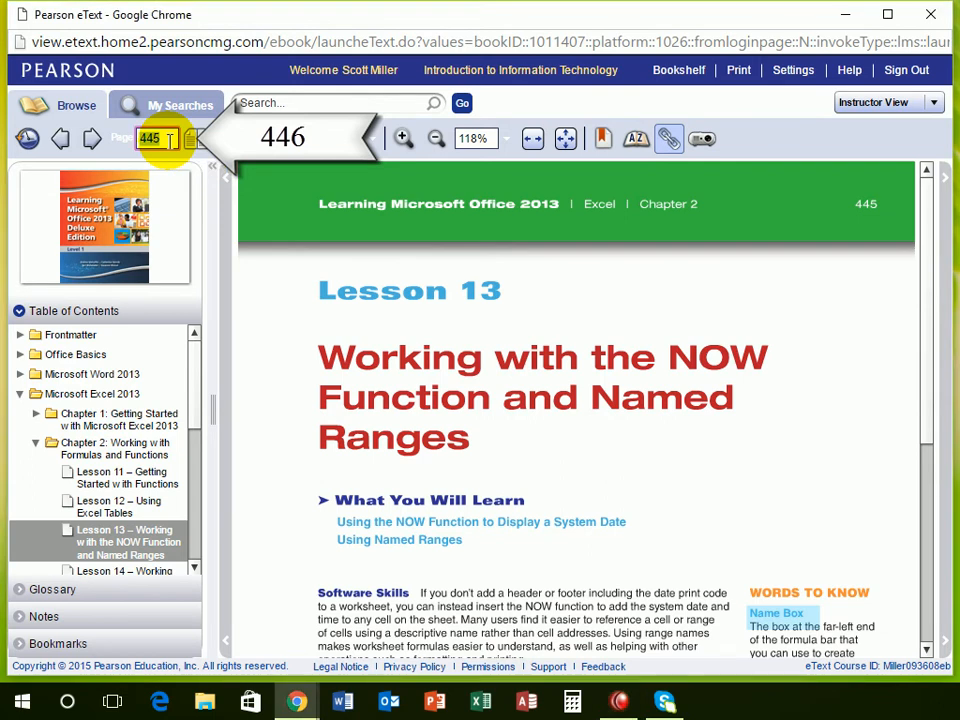
{"action": "type", "text": "44"}
{"action": "key", "text": "Return"}
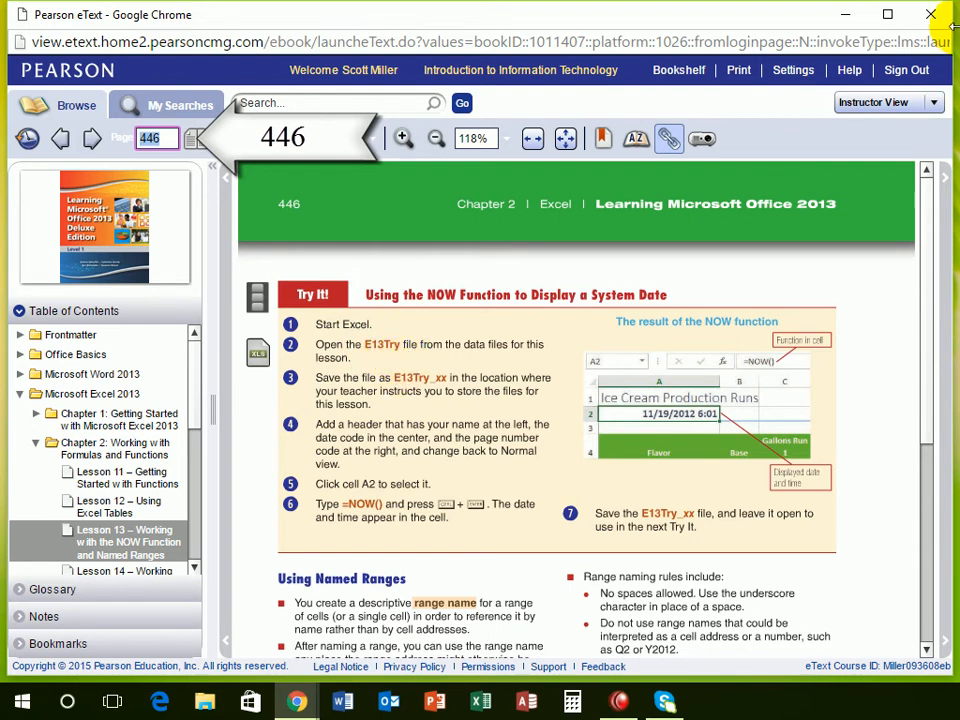
Minimize the eText window and open the Class Files folder from the desktop
{"action": "left_click", "coordinate": [846, 17]}
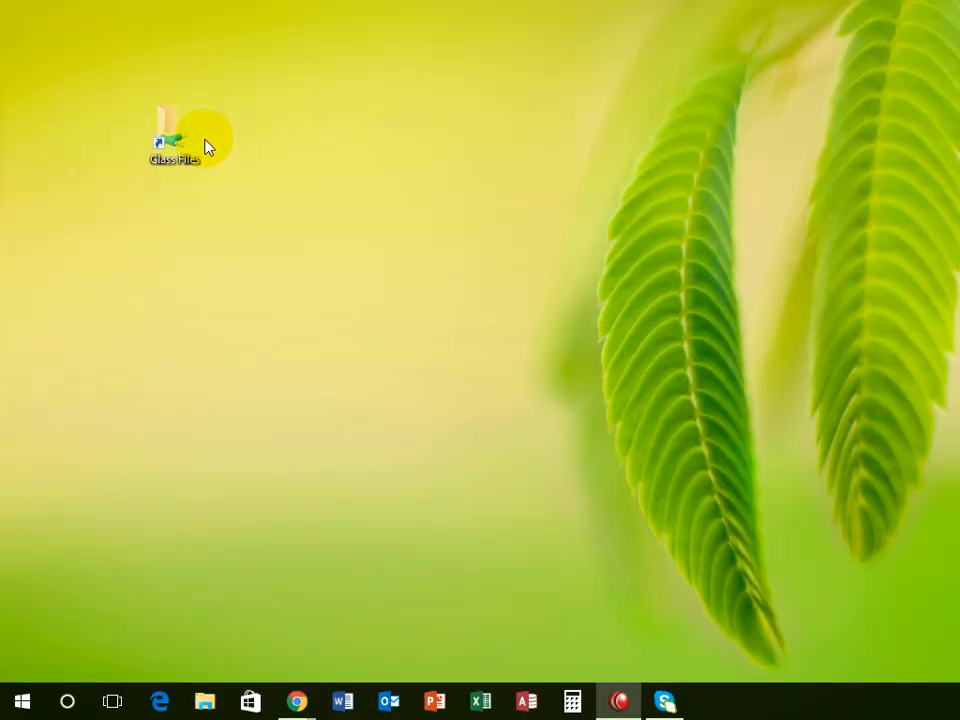
{"action": "left_click", "coordinate": [165, 142]}
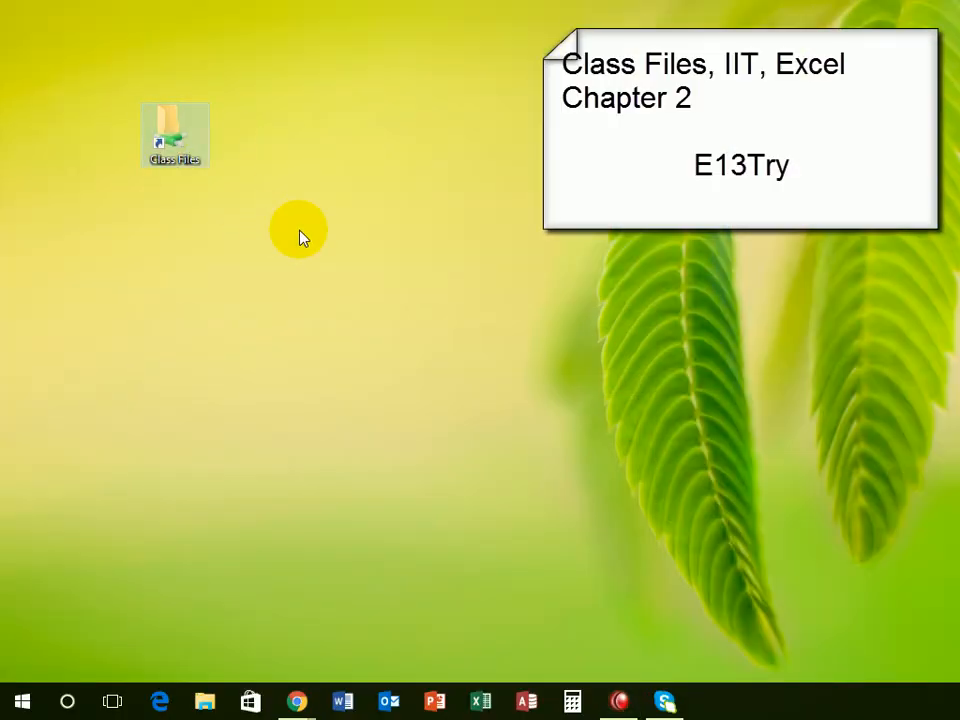
{"action": "key", "text": "Return"}
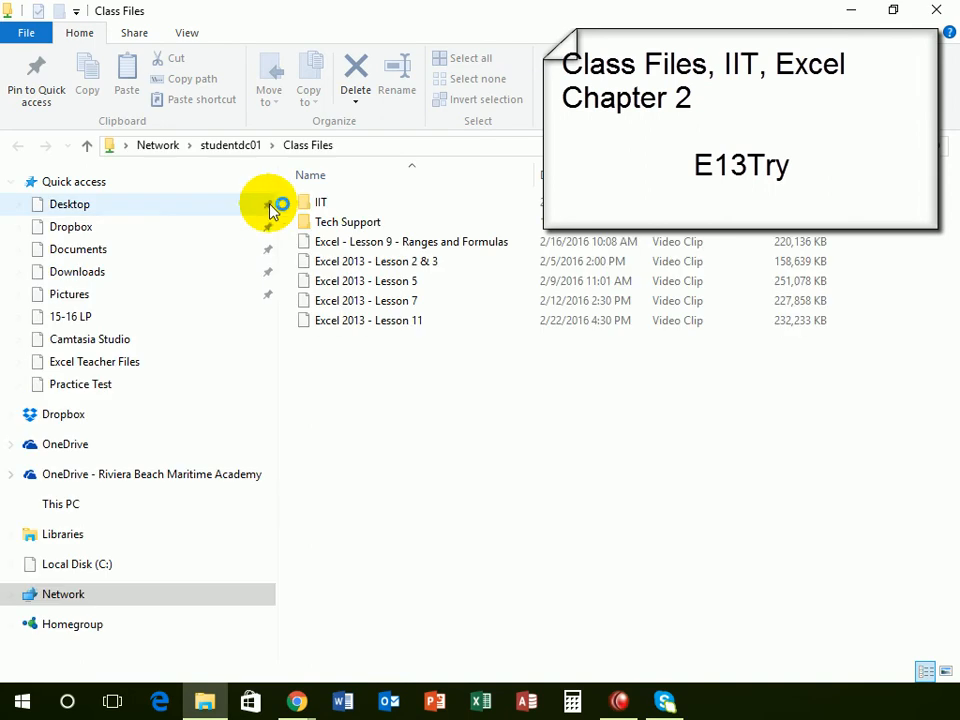
Open the E13Try workbook from the Chapter2 folder inside IIT and Excel
{"action": "double_click", "coordinate": [318, 205]}
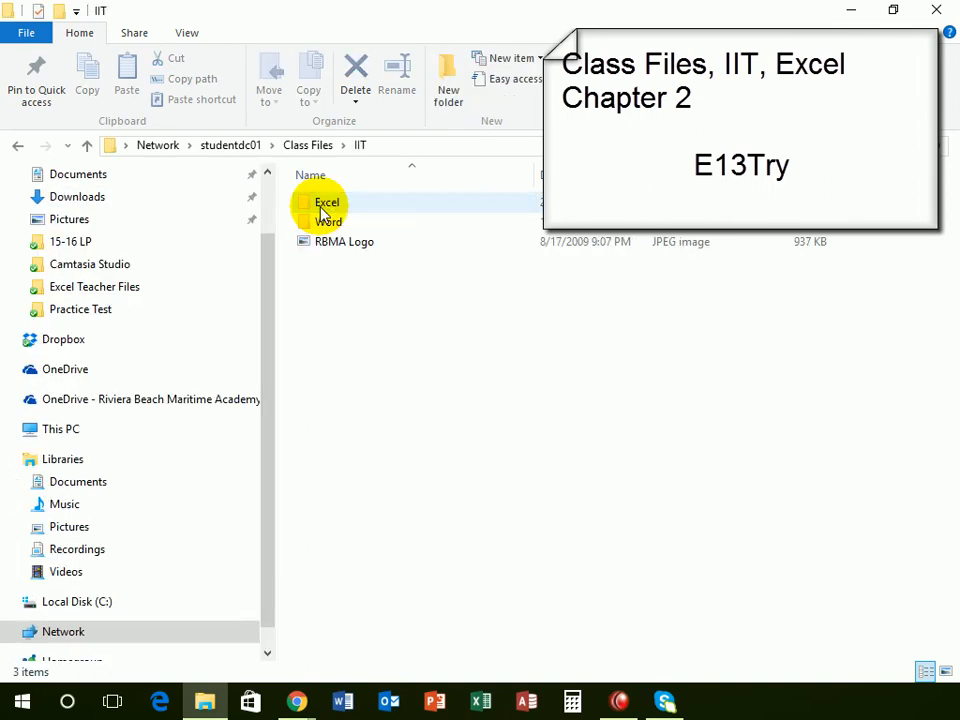
{"action": "double_click", "coordinate": [321, 207]}
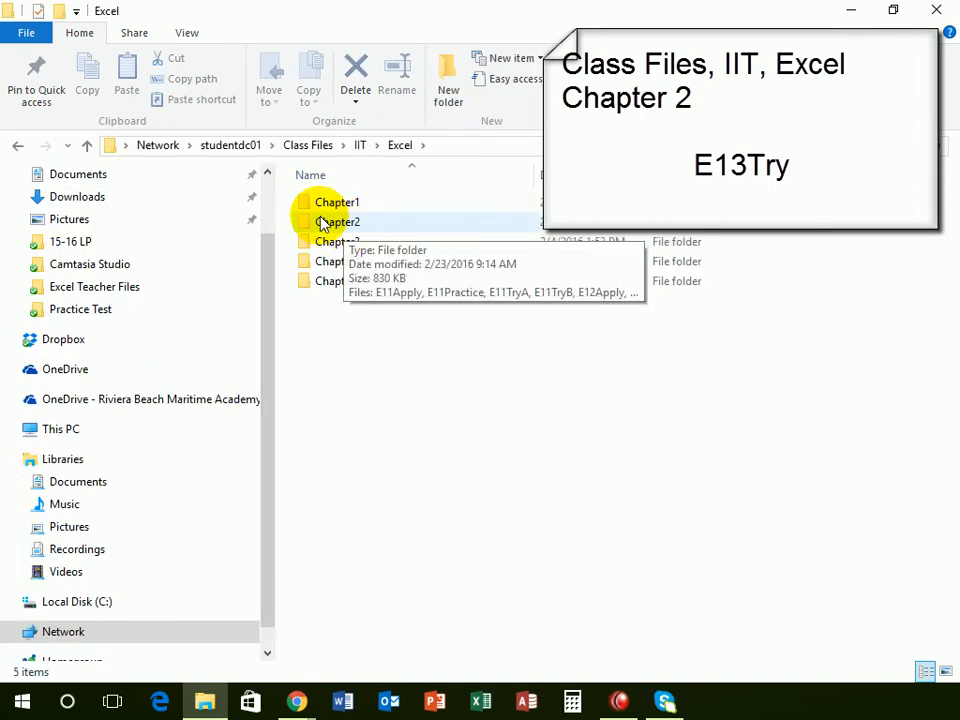
{"action": "double_click", "coordinate": [325, 222]}
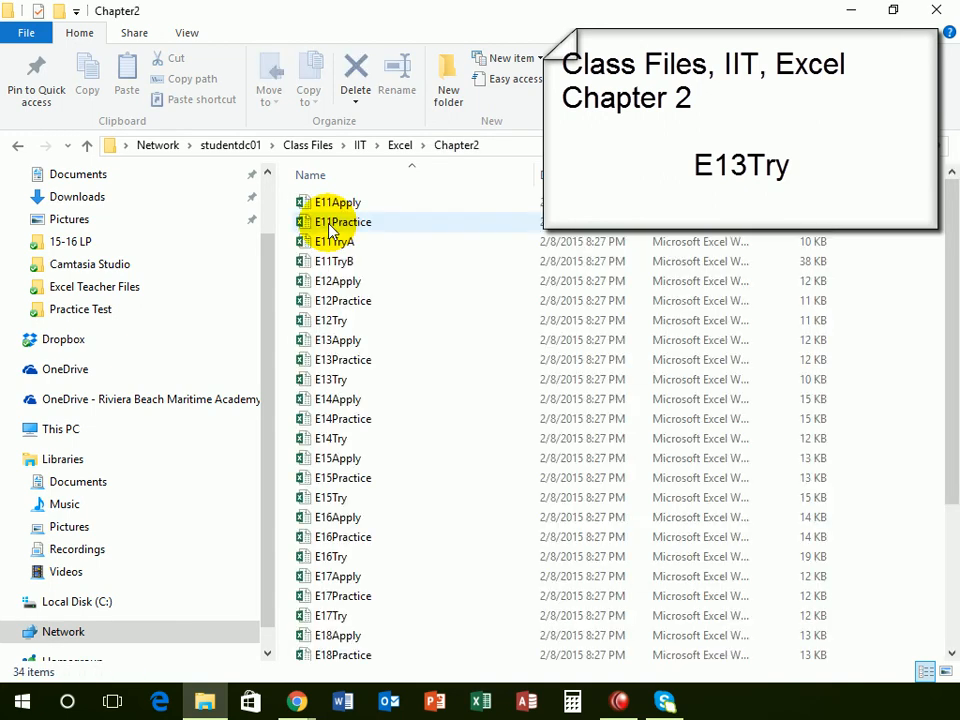
{"action": "double_click", "coordinate": [338, 385]}
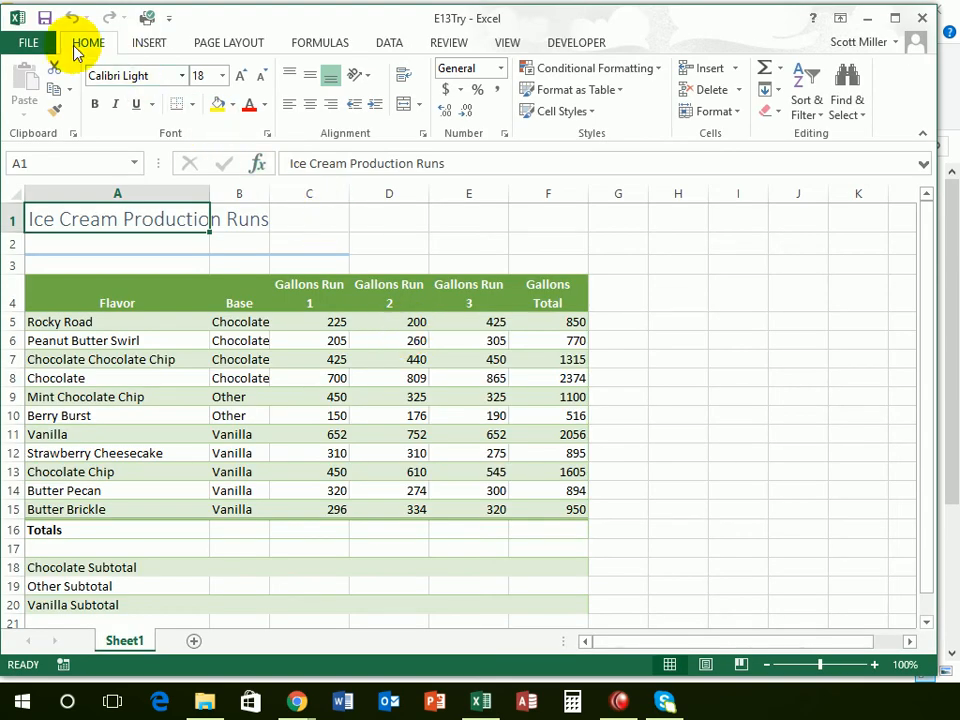
Save the workbook as E13Try-sm in the Feb 25 folder
{"action": "left_click", "coordinate": [31, 43]}
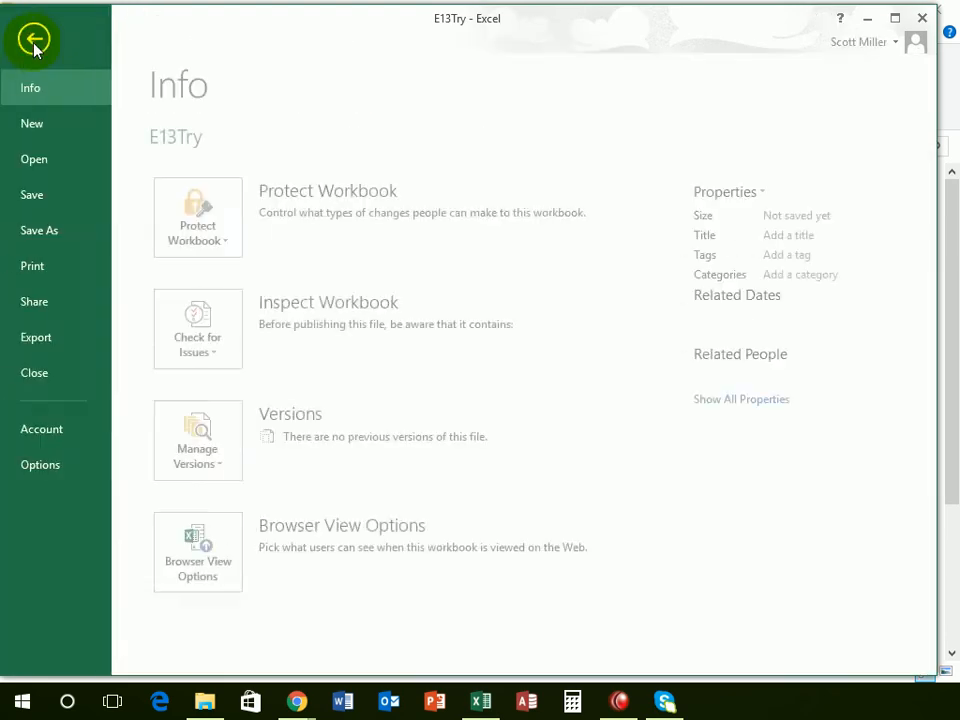
{"action": "left_click", "coordinate": [50, 231]}
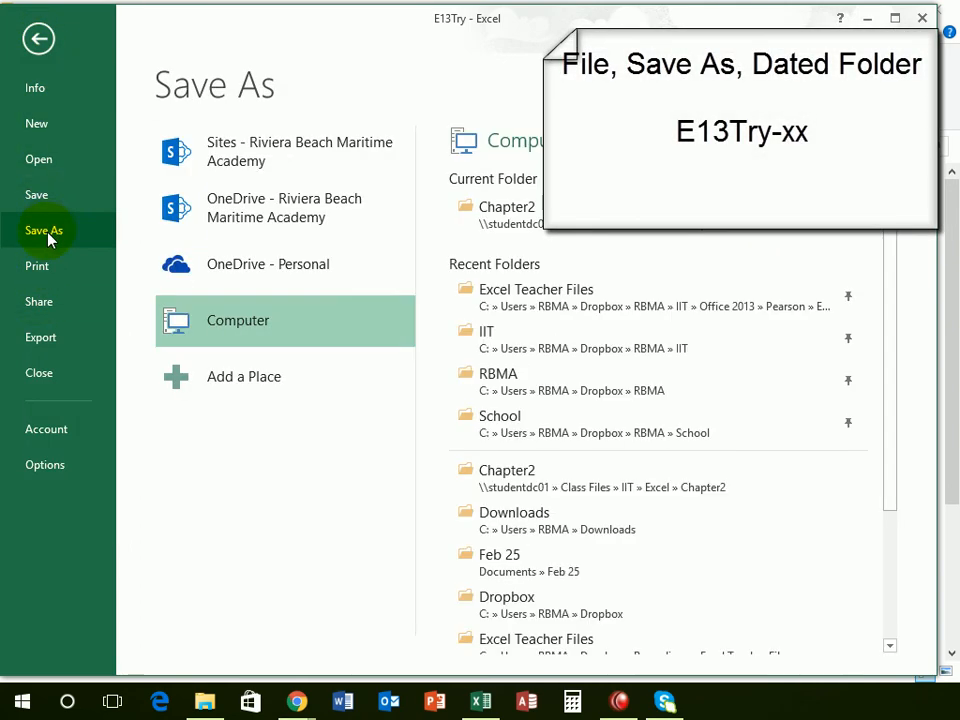
{"action": "left_click", "coordinate": [499, 563]}
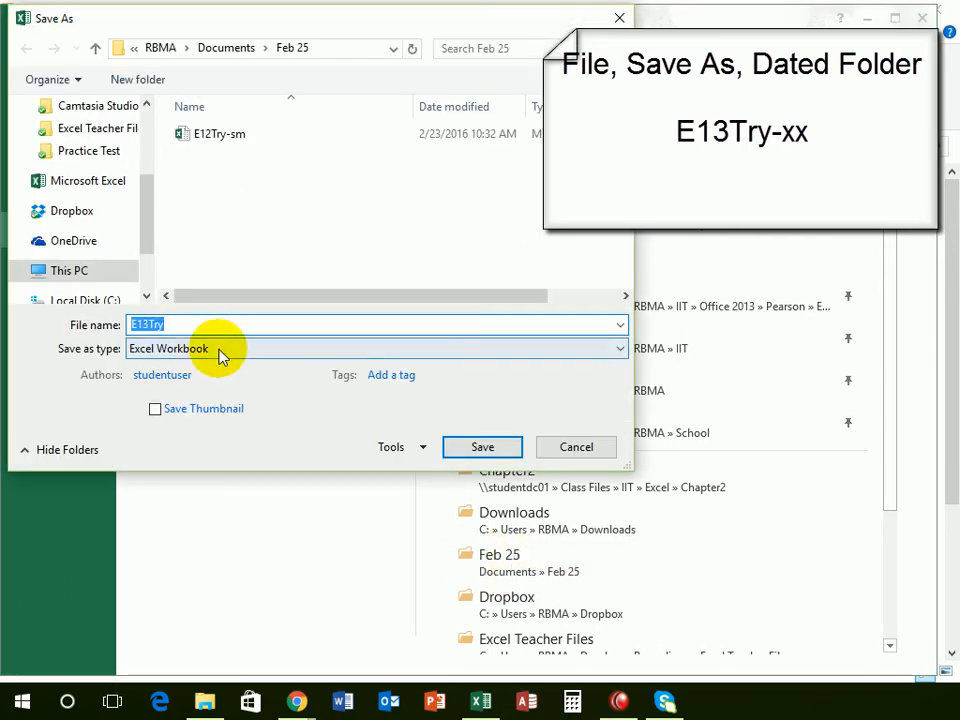
{"action": "left_click", "coordinate": [203, 325]}
{"action": "type", "text": "-s"}
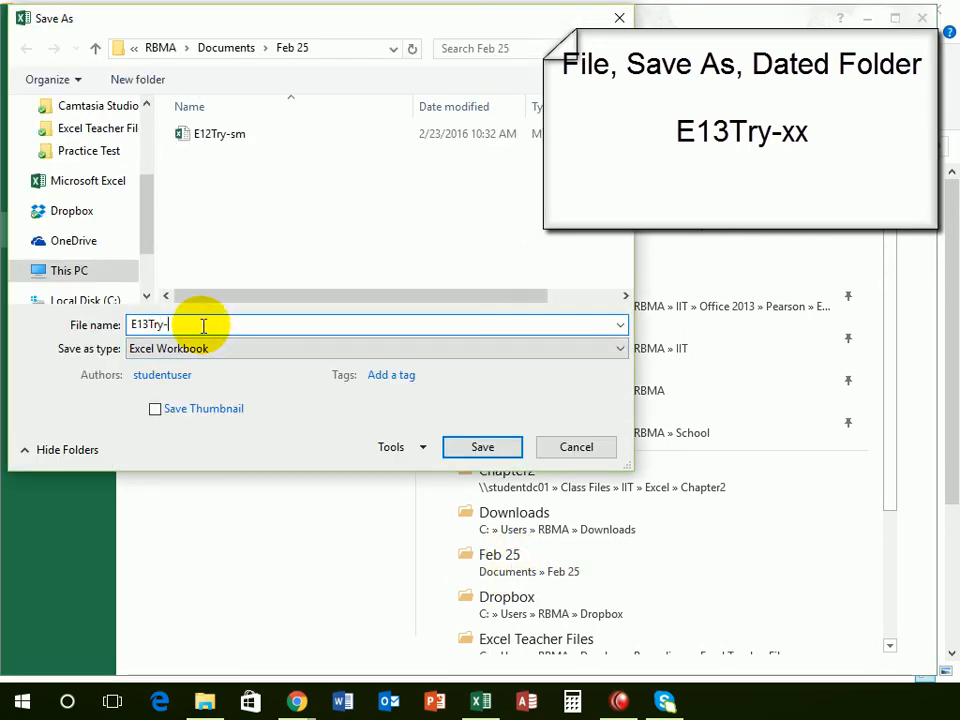
{"action": "type", "text": "m"}
{"action": "key", "text": "Return"}
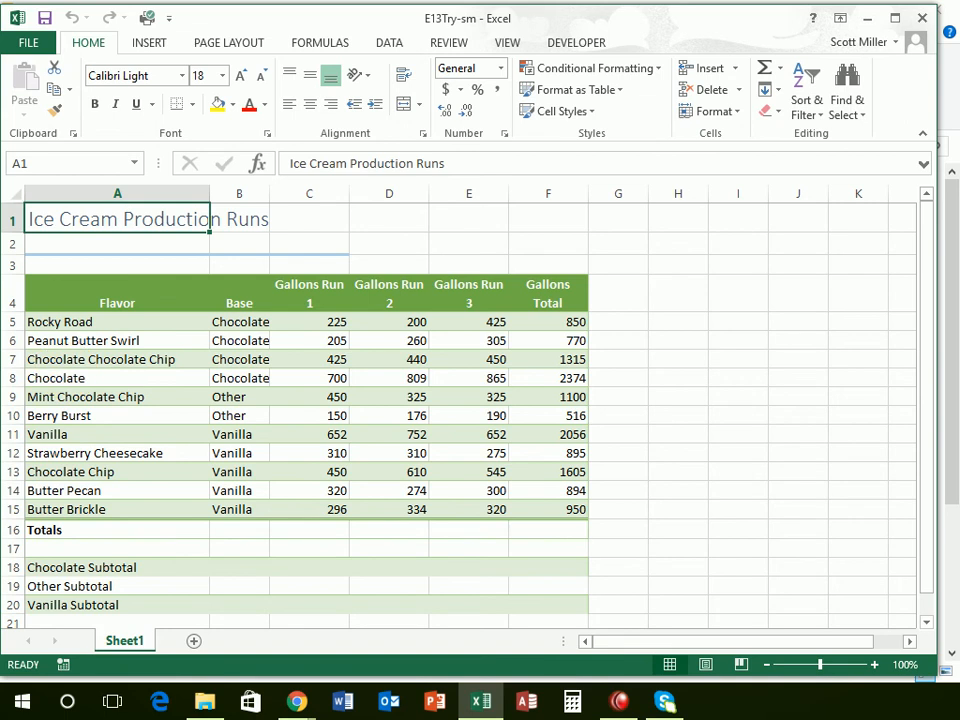
Find the NOW function by searching for "now" and insert it in cell A2
{"action": "left_click", "coordinate": [88, 248]}
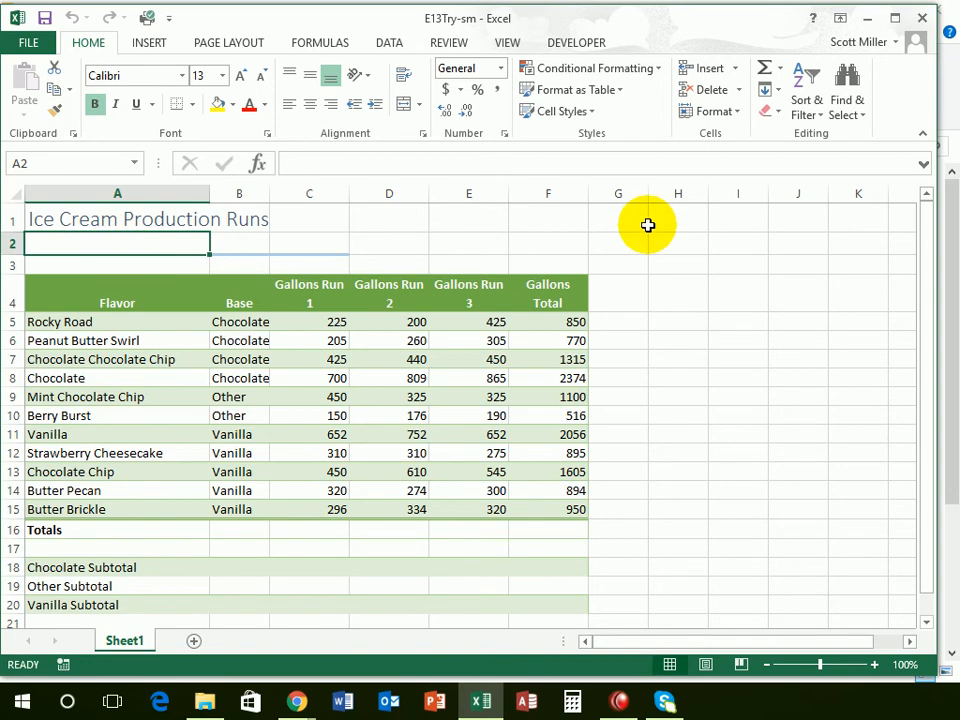
{"action": "left_click", "coordinate": [785, 76]}
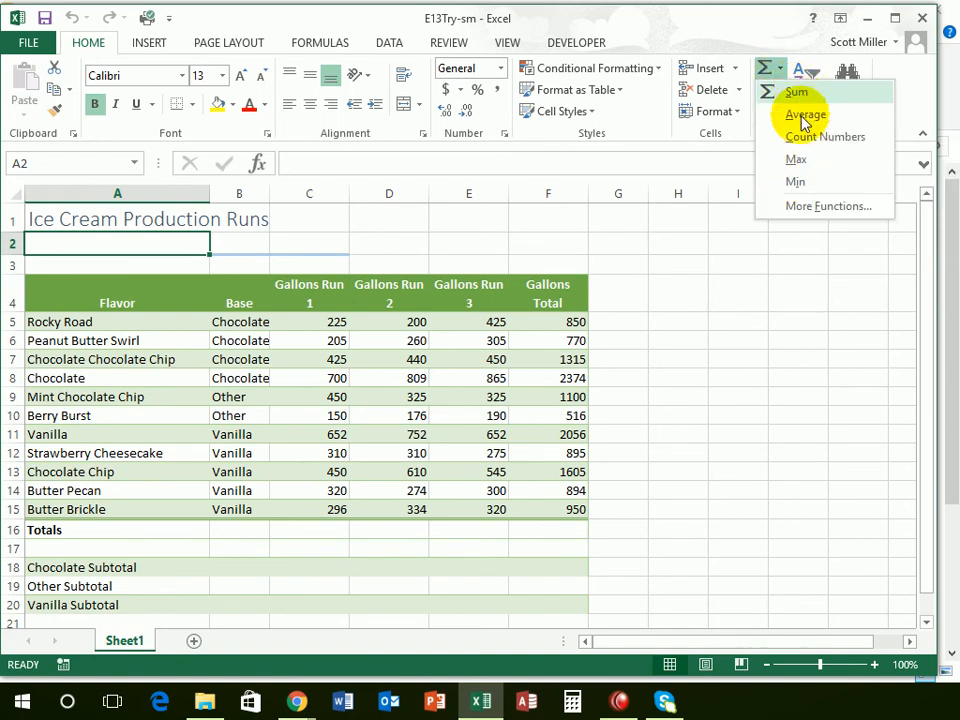
{"action": "left_click", "coordinate": [799, 209]}
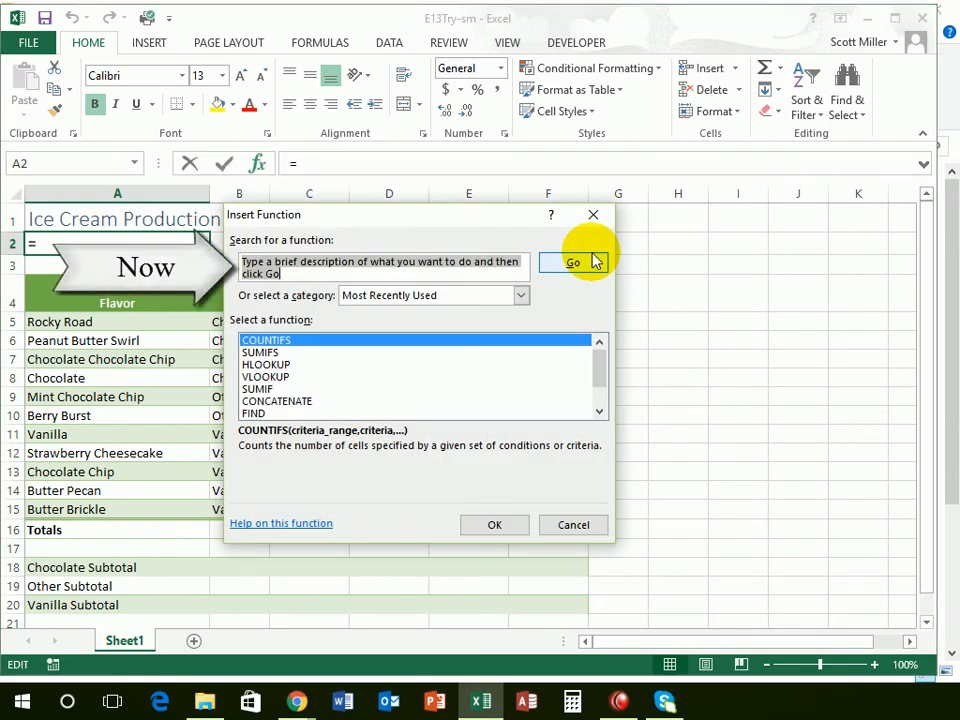
{"action": "type", "text": "now"}
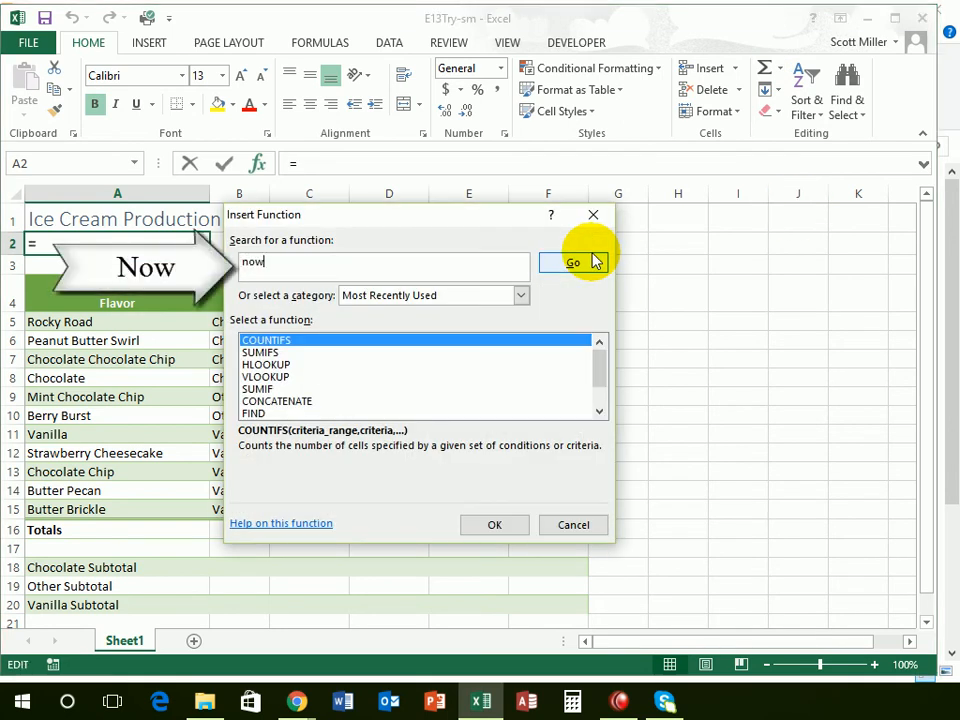
{"action": "left_click", "coordinate": [593, 265]}
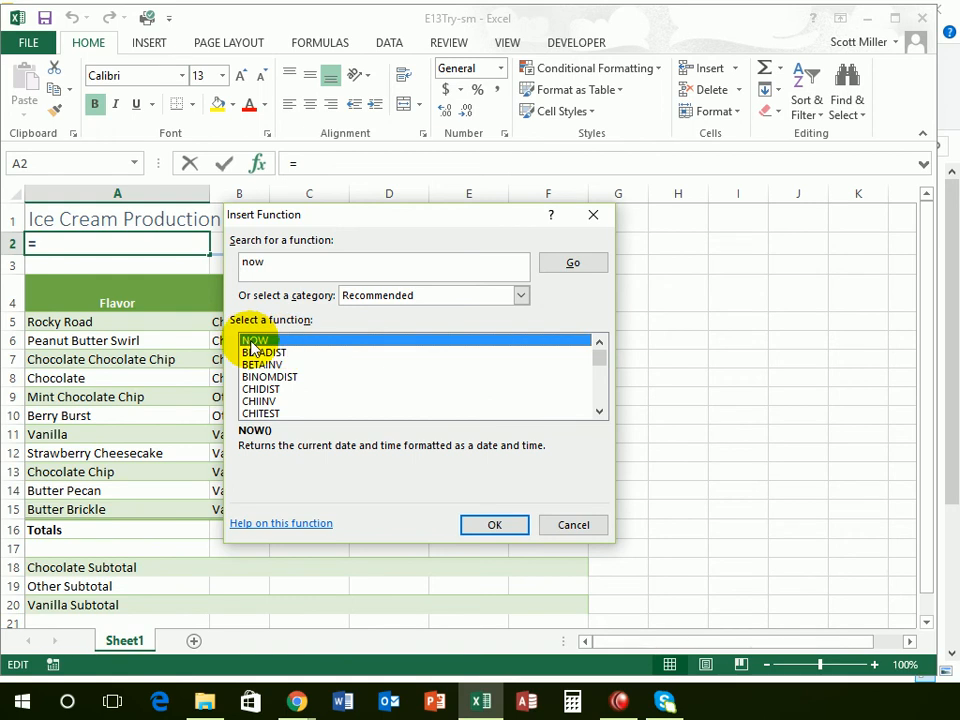
{"action": "left_click", "coordinate": [490, 528]}
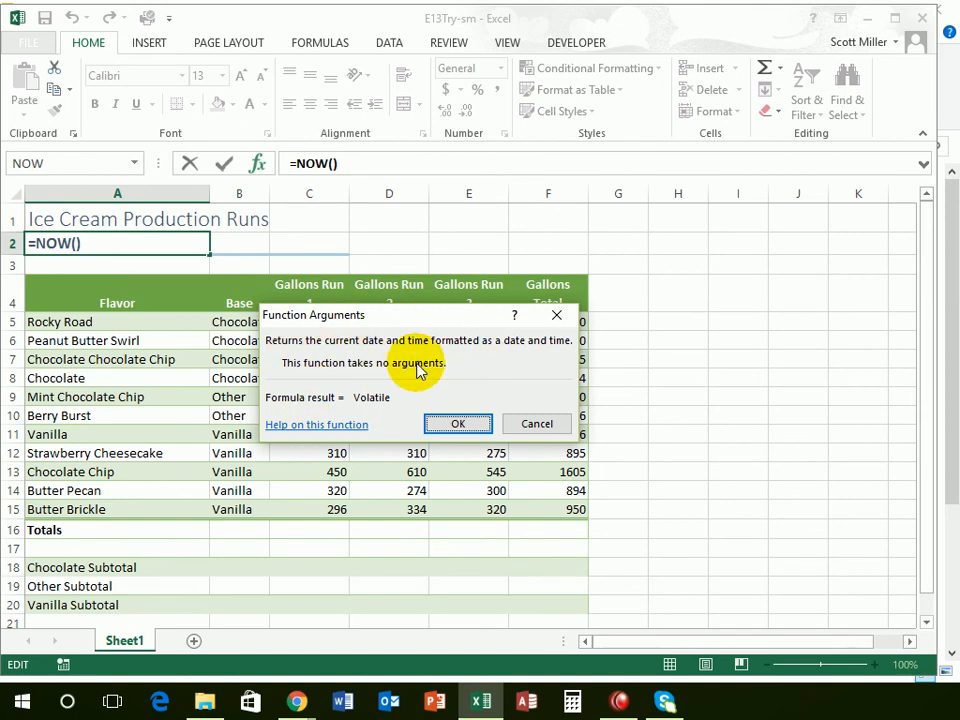
{"action": "left_click", "coordinate": [465, 428]}
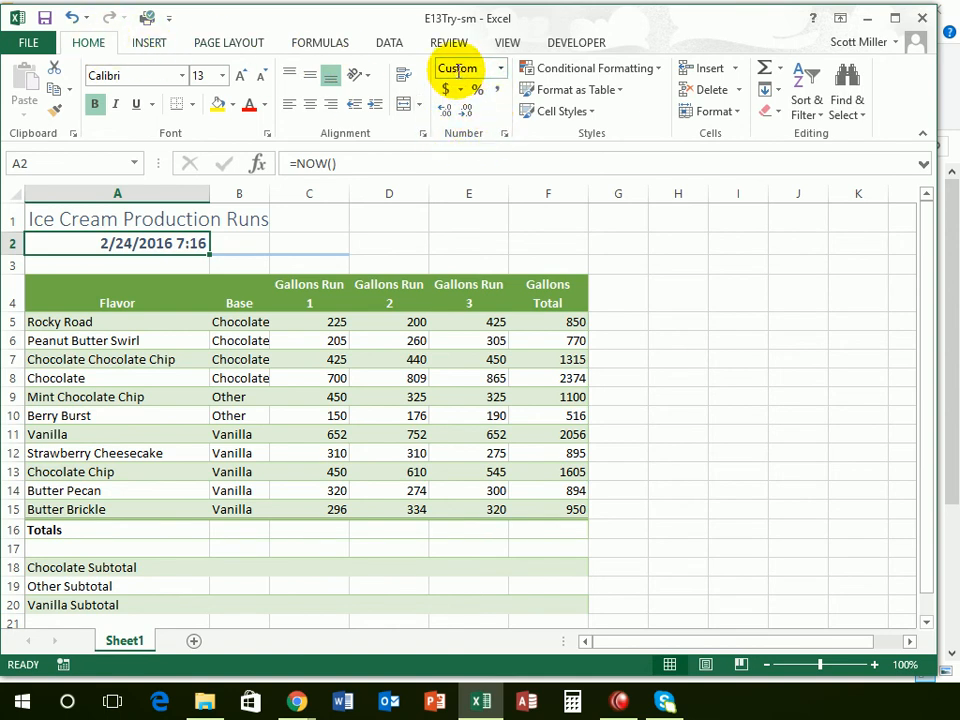
Format the date in cell A2 as Short Date
{"action": "left_click", "coordinate": [501, 70]}
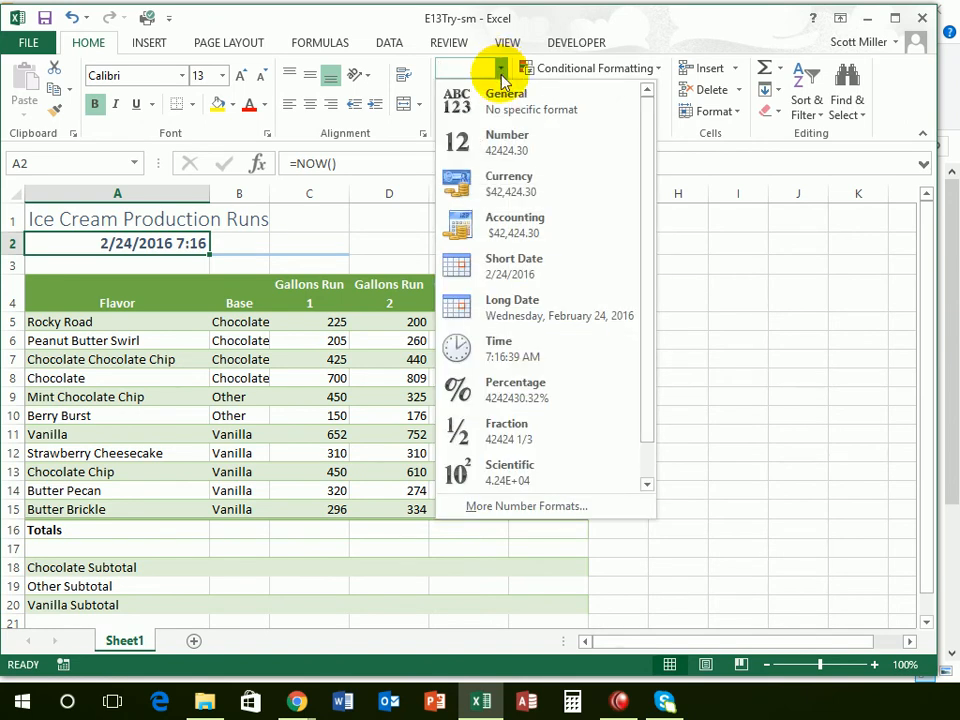
{"action": "left_click", "coordinate": [515, 276]}
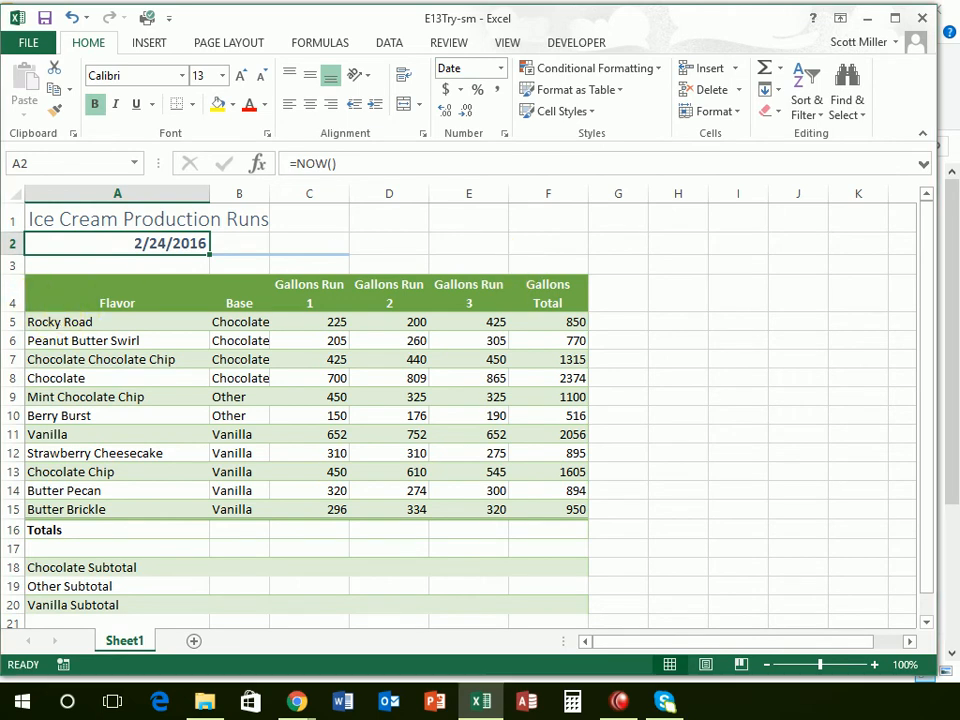
{"action": "key", "text": "alt+Tab"}
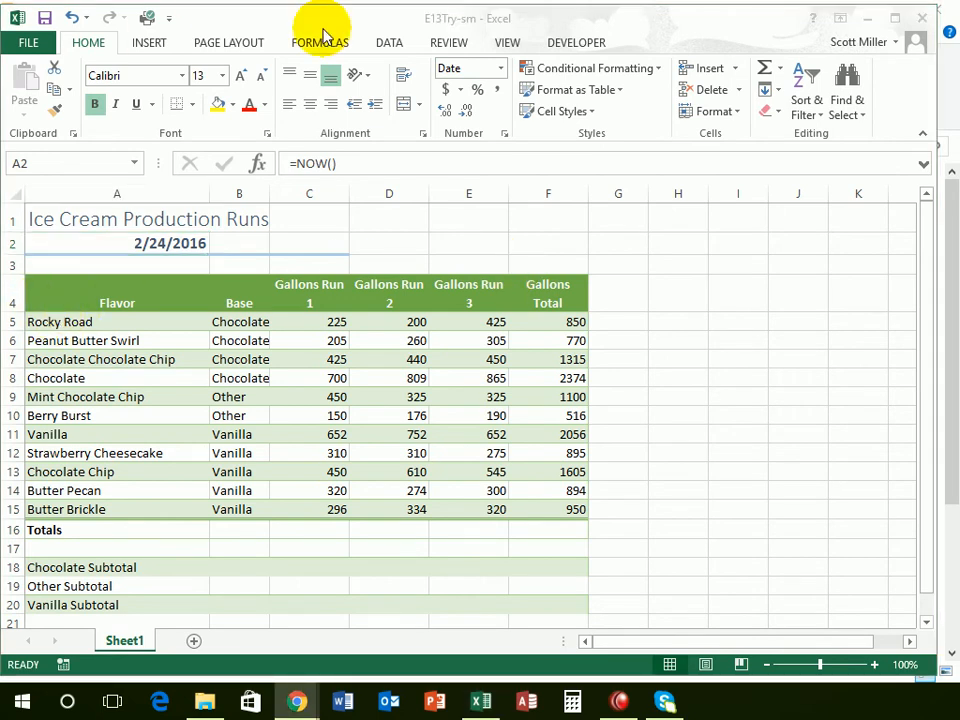
{"action": "key", "text": "alt+Tab"}
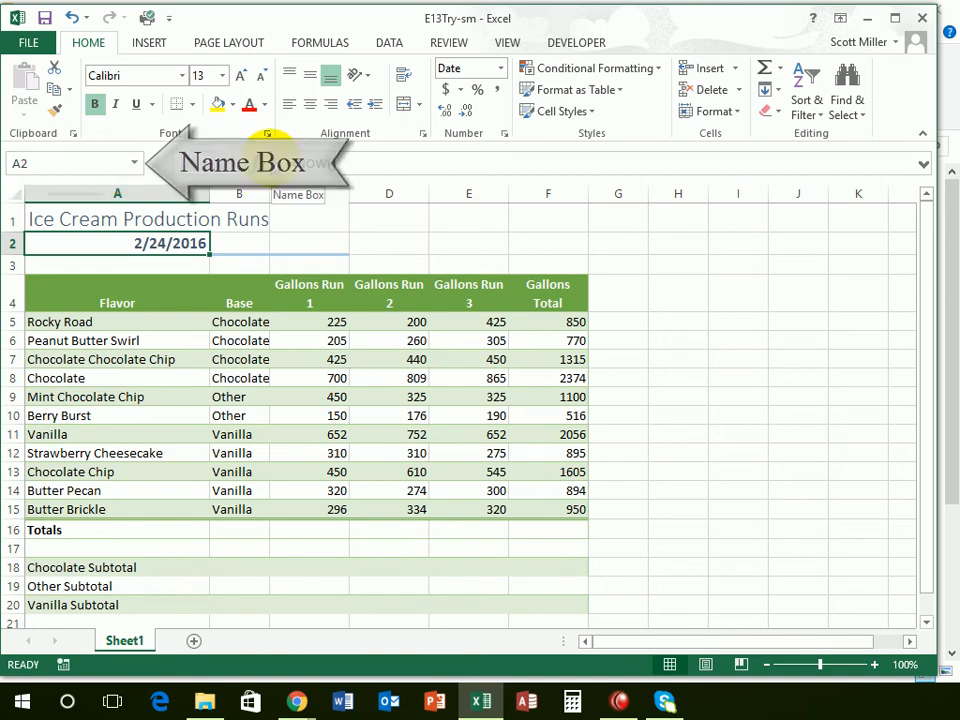
Go directly to cell A18 and then to cell F15 by entering their cell references
{"action": "left_click", "coordinate": [61, 163]}
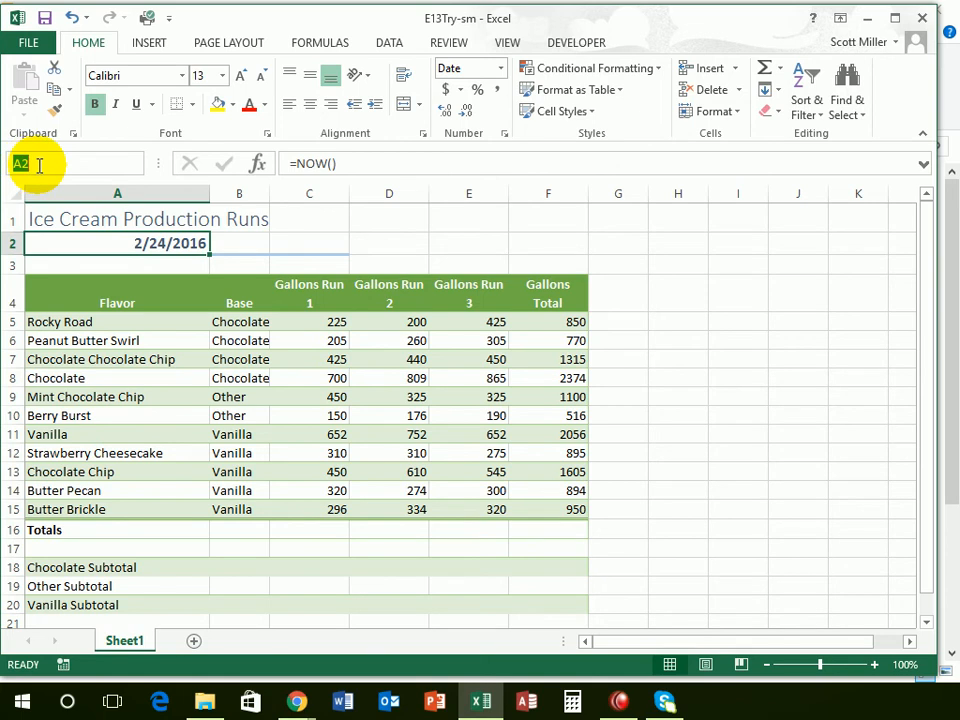
{"action": "type", "text": "a18"}
{"action": "key", "text": "Return"}
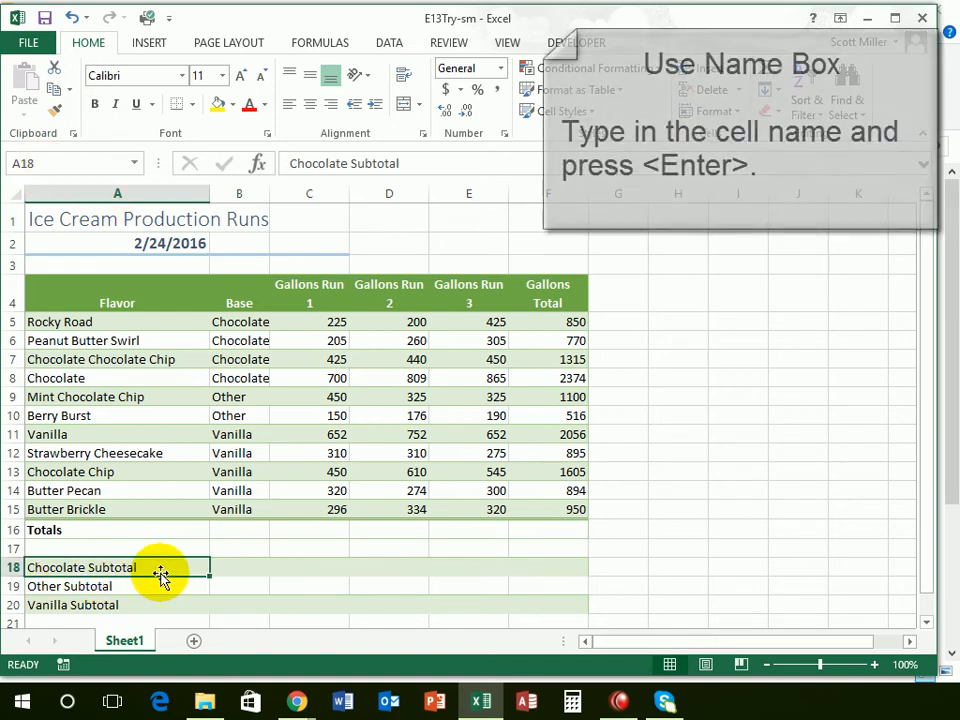
{"action": "left_click", "coordinate": [62, 162]}
{"action": "type", "text": "f15"}
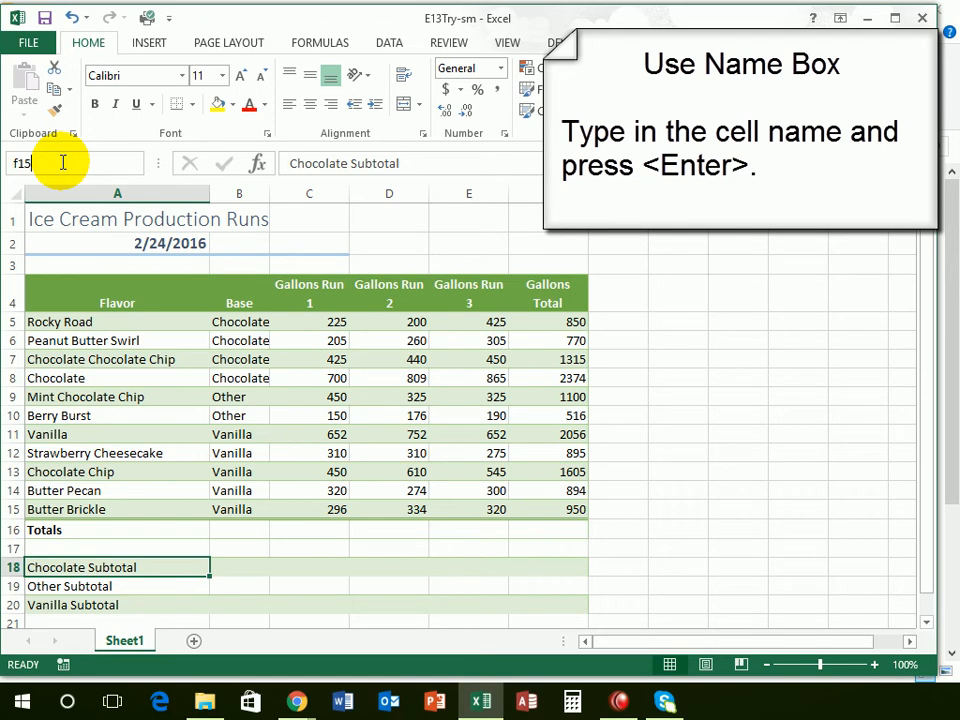
{"action": "type", "text": "f15"}
{"action": "key", "text": "Return"}
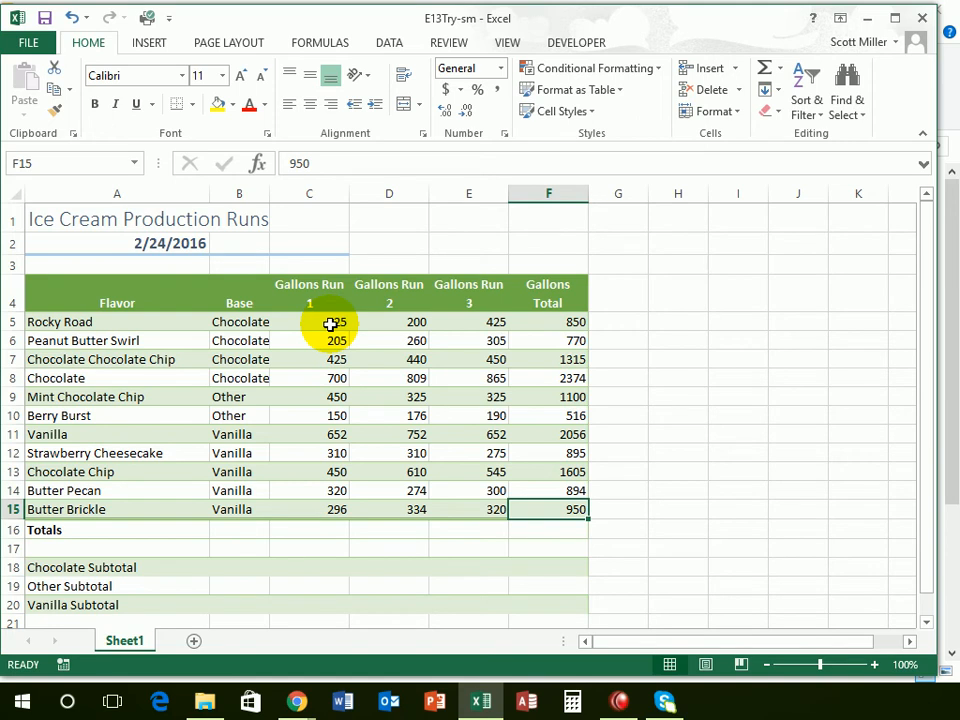
Name the chocolate flavors' Gallons Run 1 range C5:C8 ChocRun1
{"action": "left_click_drag", "start_coordinate": [331, 327], "coordinate": [315, 378]}
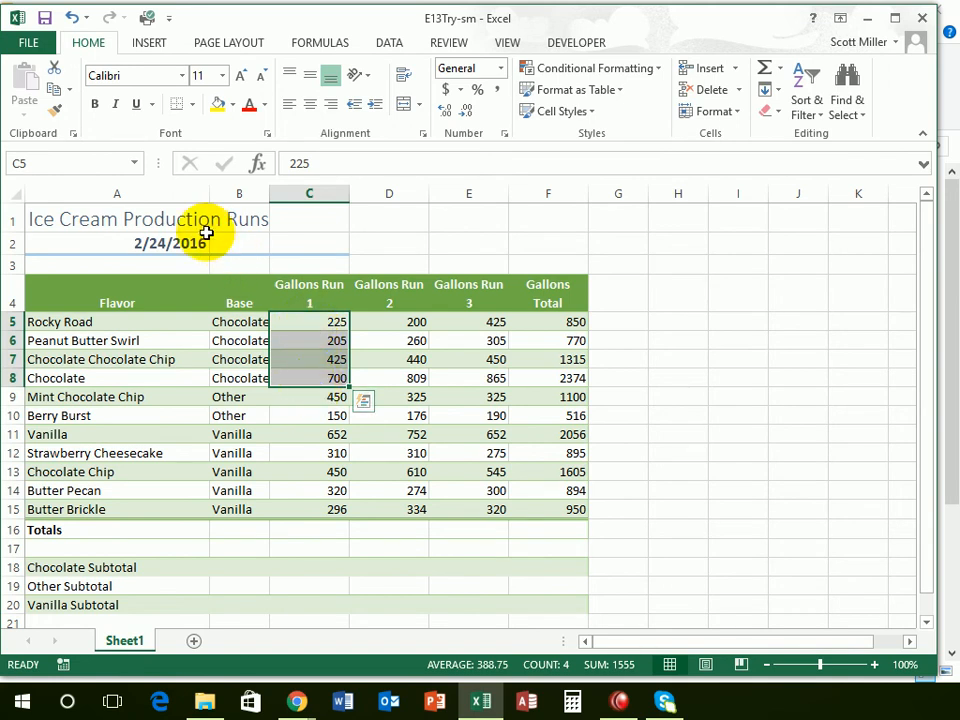
{"action": "left_click", "coordinate": [36, 162]}
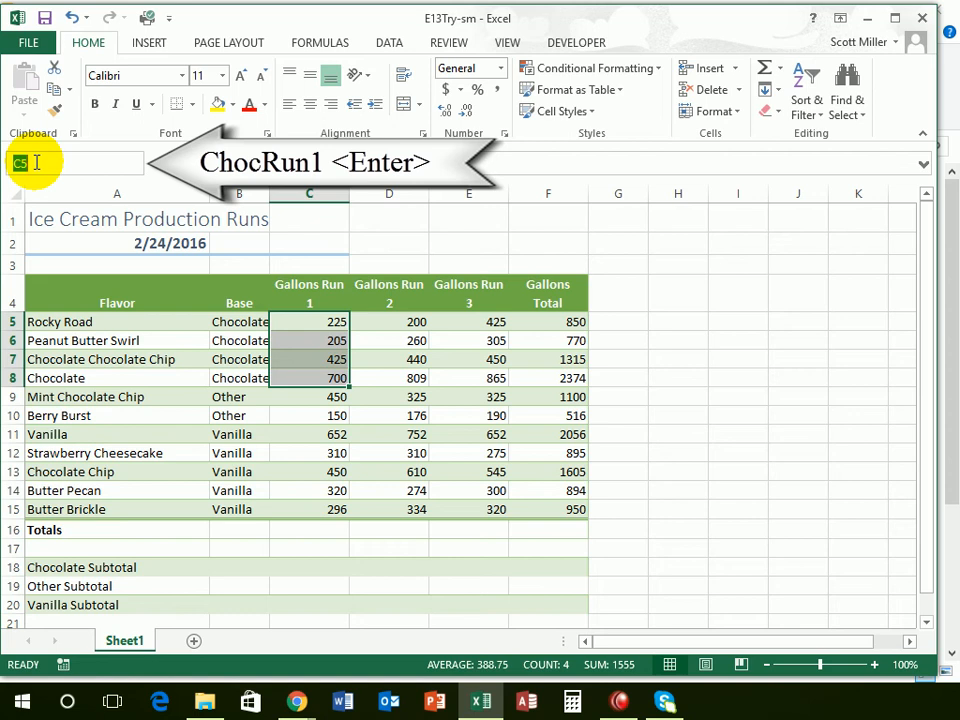
{"action": "type", "text": "C"}
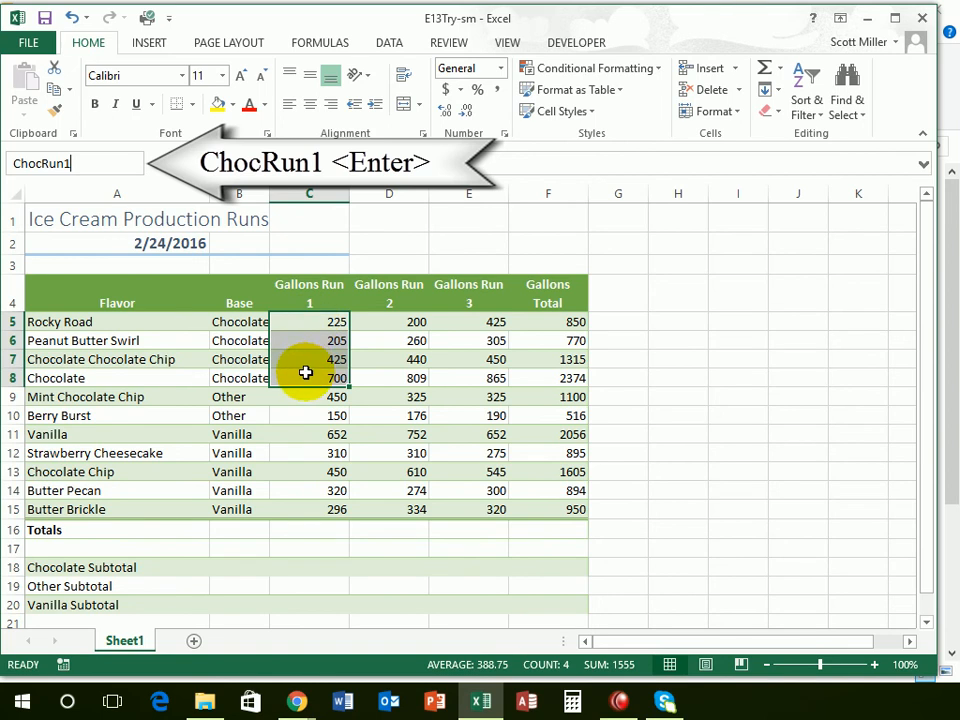
{"action": "key", "text": "Return"}
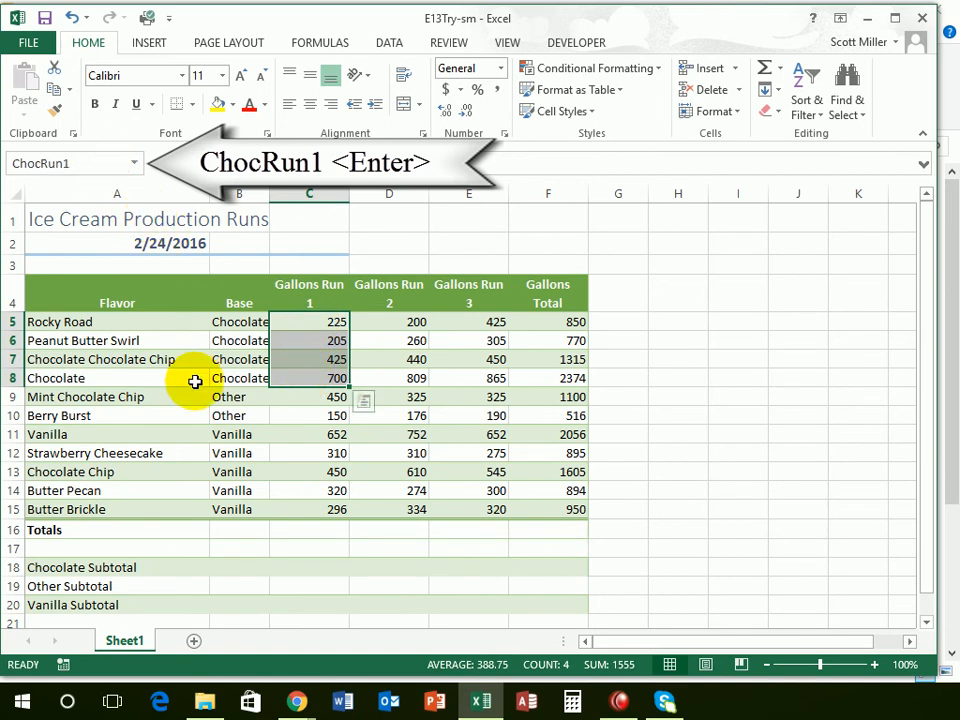
Select cell E6 outside the named range, then jump back to the ChocRun1 range by its name
{"action": "left_click", "coordinate": [496, 341]}
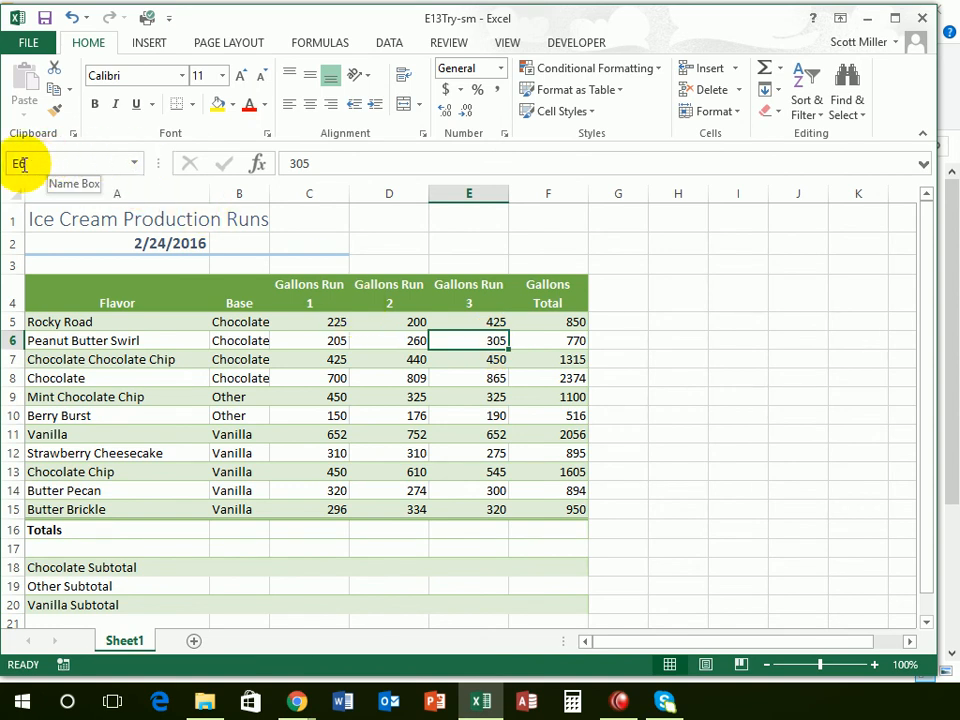
{"action": "left_click", "coordinate": [136, 165]}
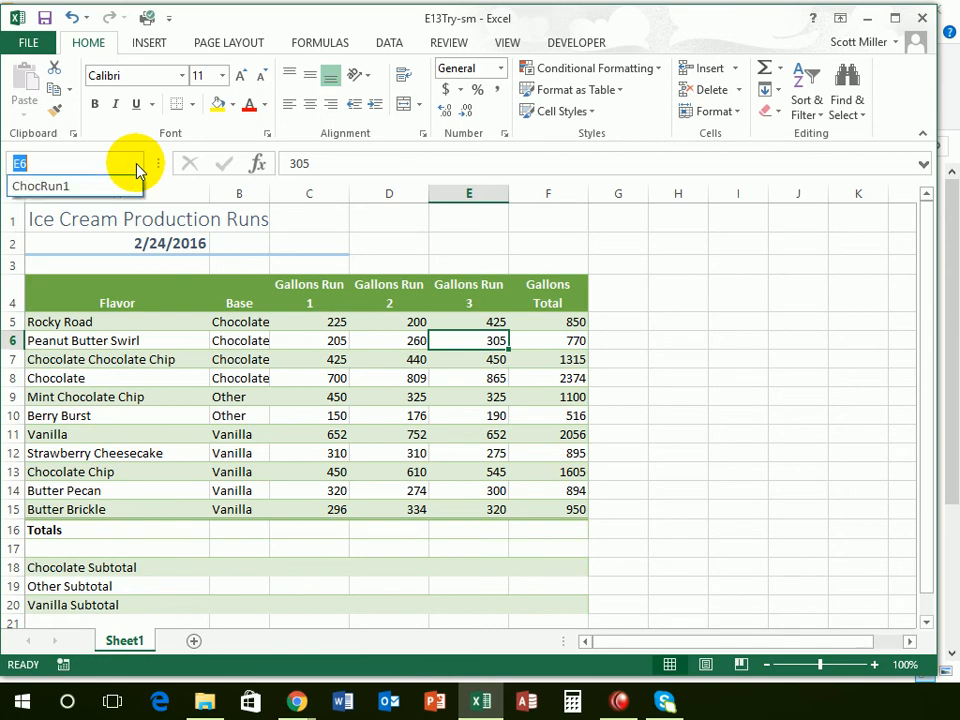
{"action": "left_click", "coordinate": [42, 185]}
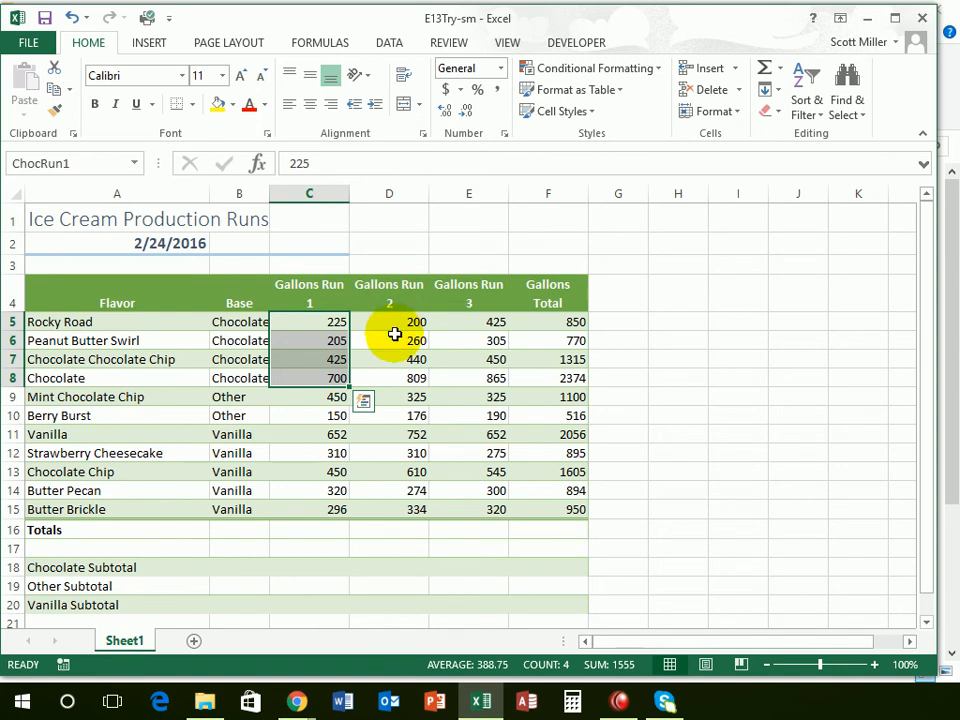
Name the chocolate flavors' Gallons Run 2 range D5:D8 ChocRun2
{"action": "left_click_drag", "start_coordinate": [392, 322], "coordinate": [395, 378]}
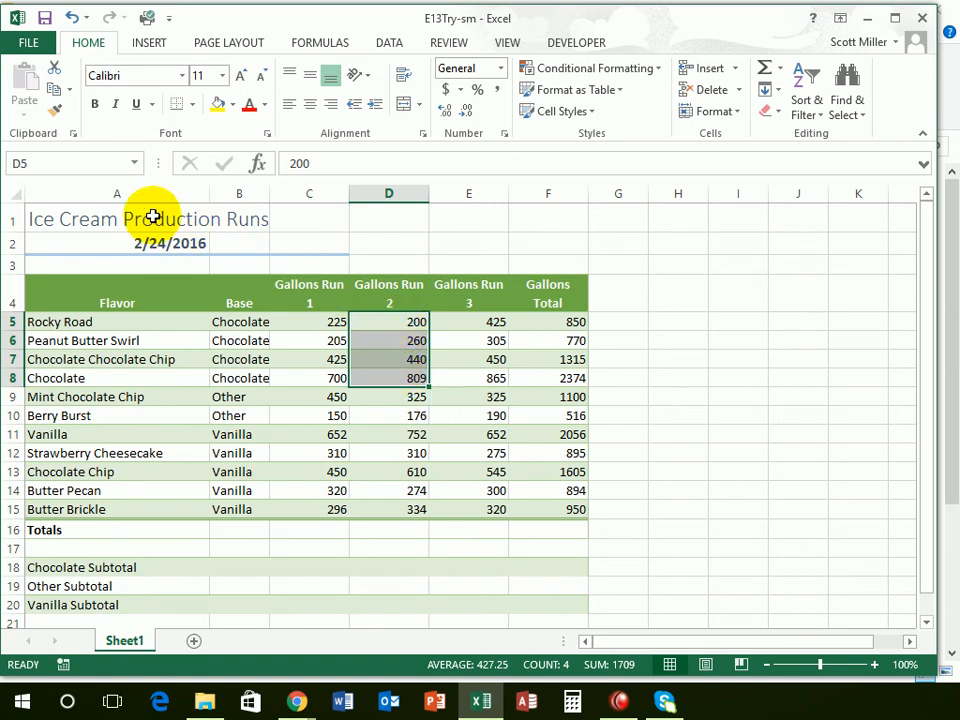
{"action": "left_click", "coordinate": [59, 162]}
{"action": "type", "text": "cRun2"}
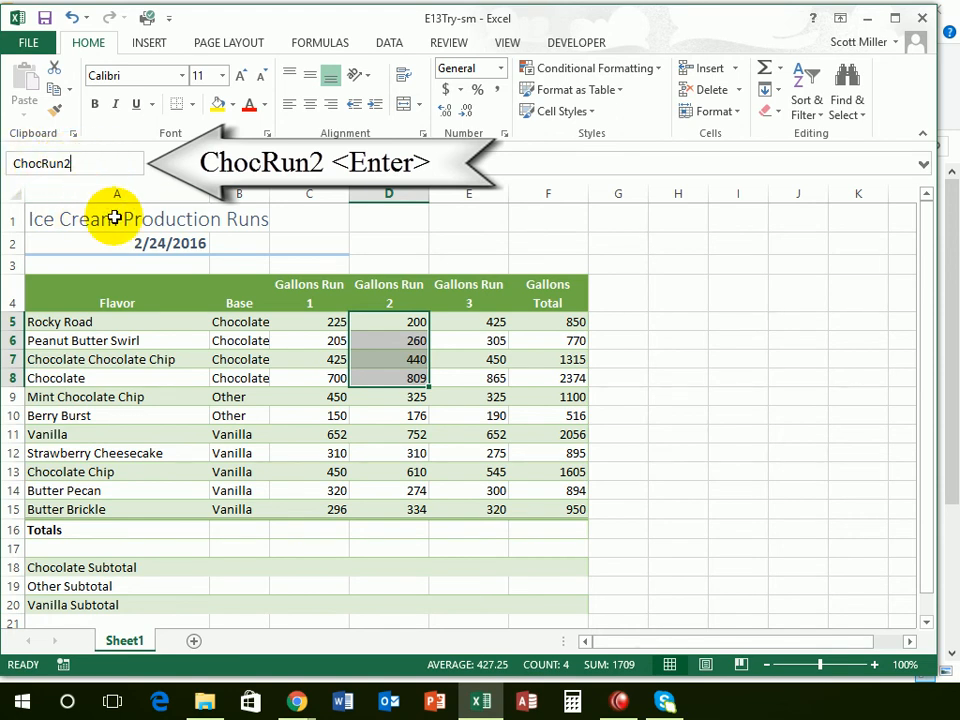
{"action": "key", "text": "Return"}
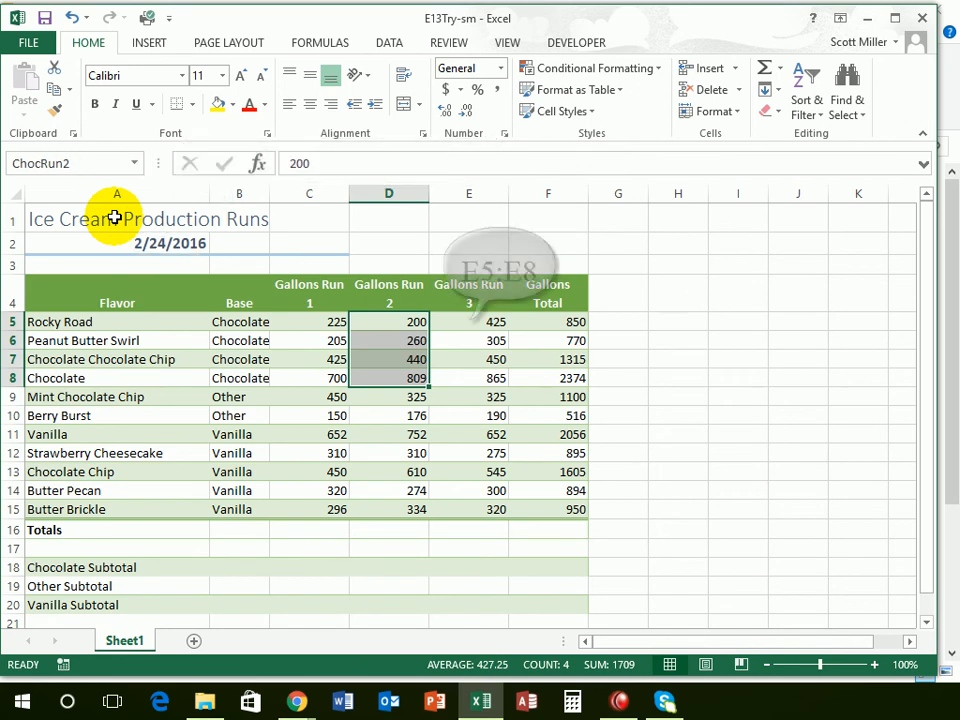
Name the chocolate flavors' Gallons Run 3 range E5:E8 ChocRun3
{"action": "left_click_drag", "start_coordinate": [482, 323], "coordinate": [482, 382]}
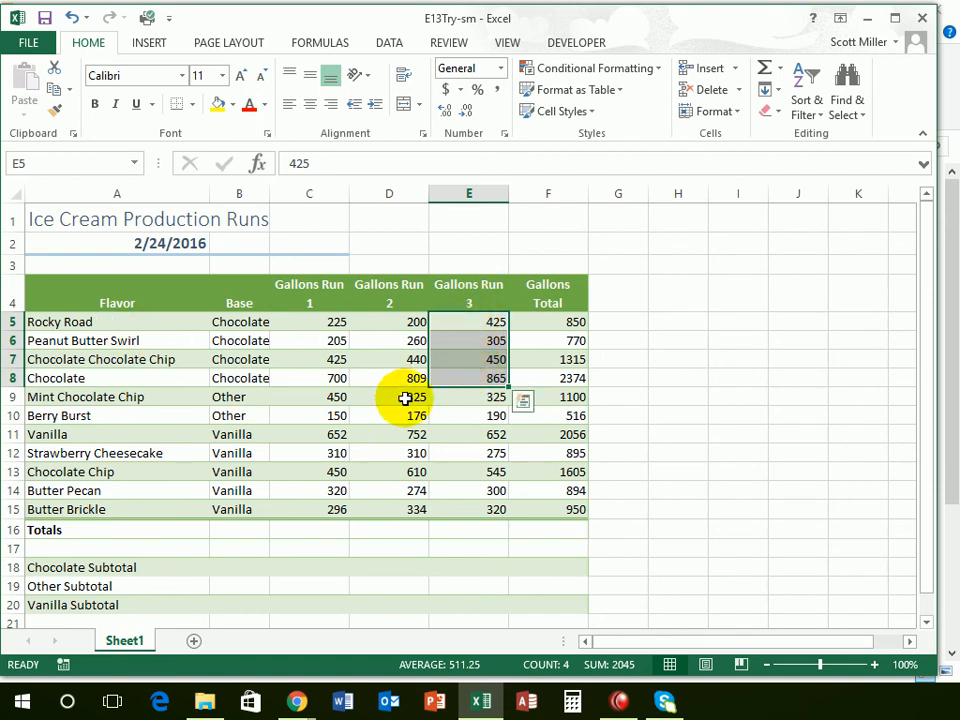
{"action": "left_click", "coordinate": [80, 163]}
{"action": "type", "text": "ChocRun3"}
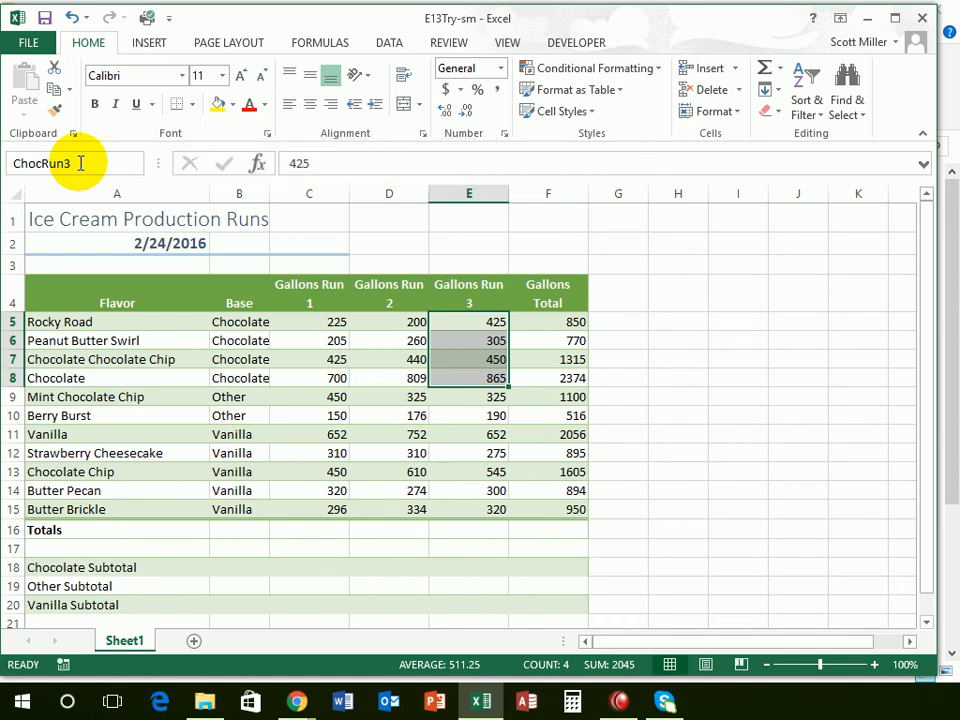
{"action": "key", "text": "Return"}
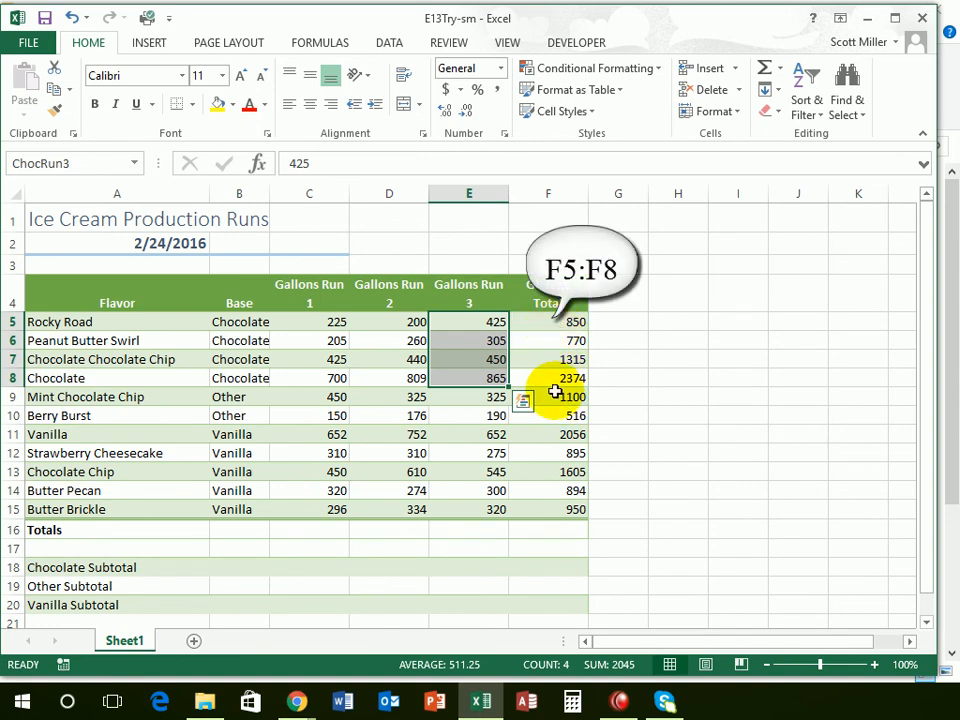
Name the chocolate flavors' Gallons Total range F5:F8 ChocTotal
{"action": "left_click_drag", "start_coordinate": [548, 322], "coordinate": [546, 373]}
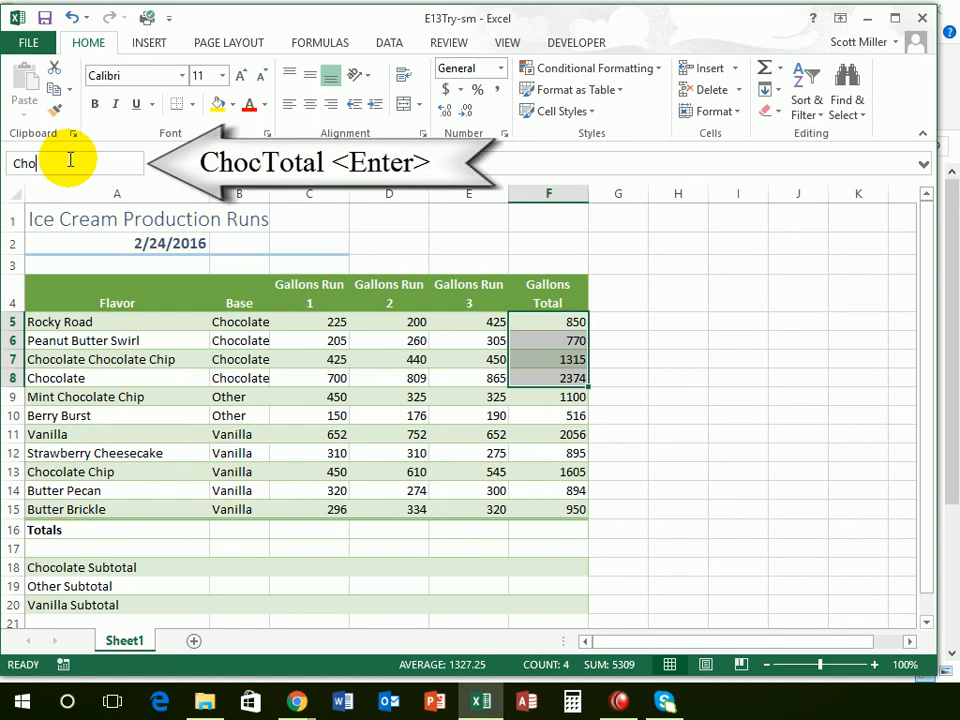
{"action": "left_click", "coordinate": [70, 160]}
{"action": "type", "text": "ChocTotal"}
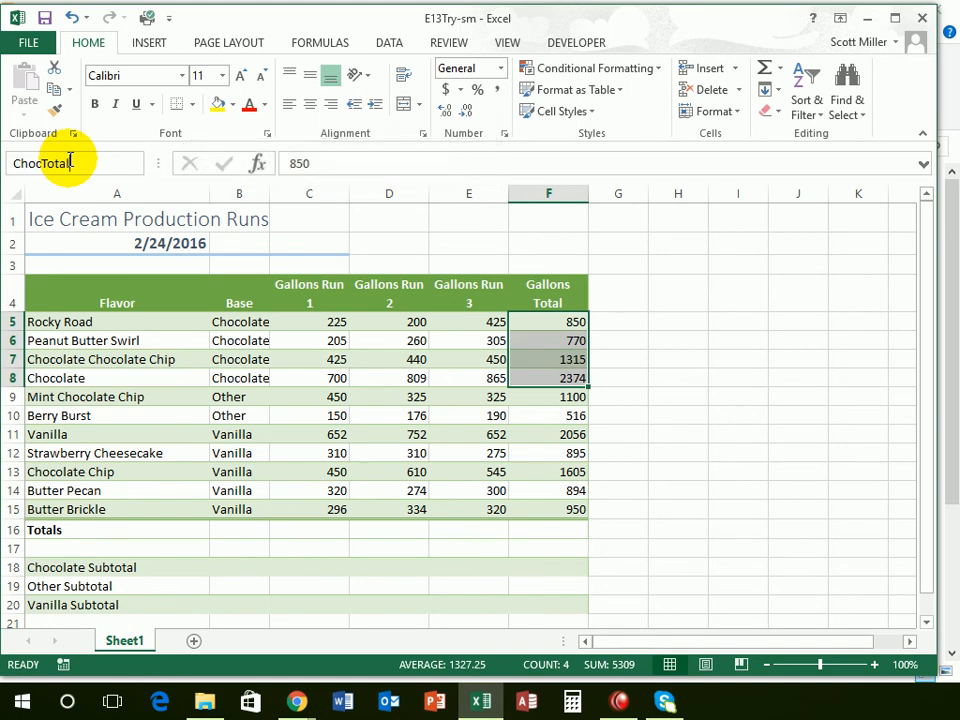
{"action": "key", "text": "Return"}
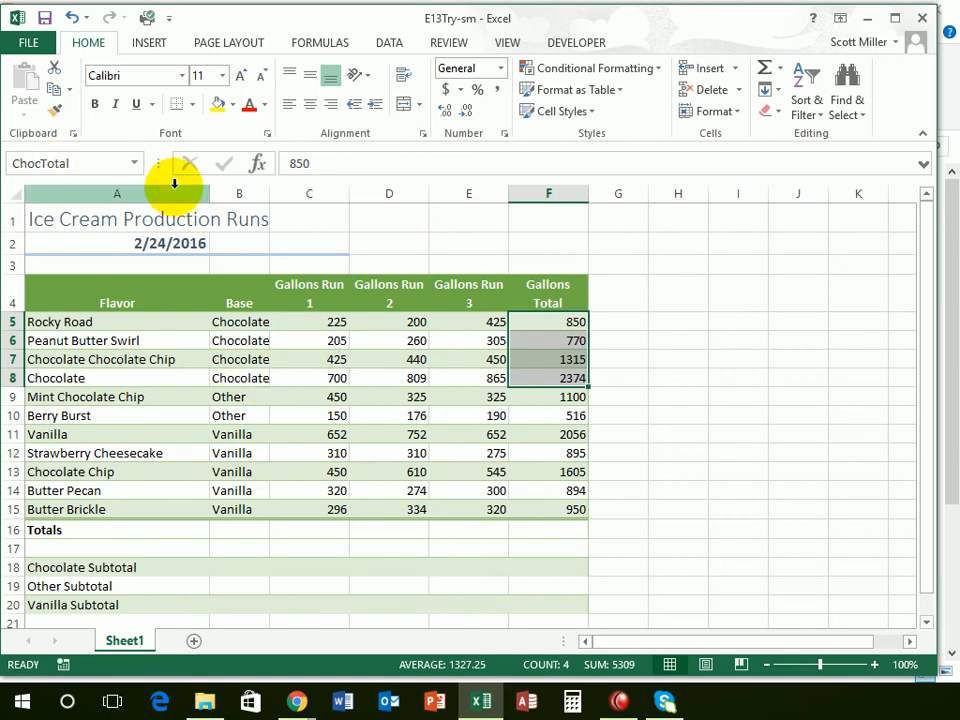
Jump by name to the ChocRun2 range, then to ChocTotal, and back to ChocRun2
{"action": "left_click", "coordinate": [133, 165]}
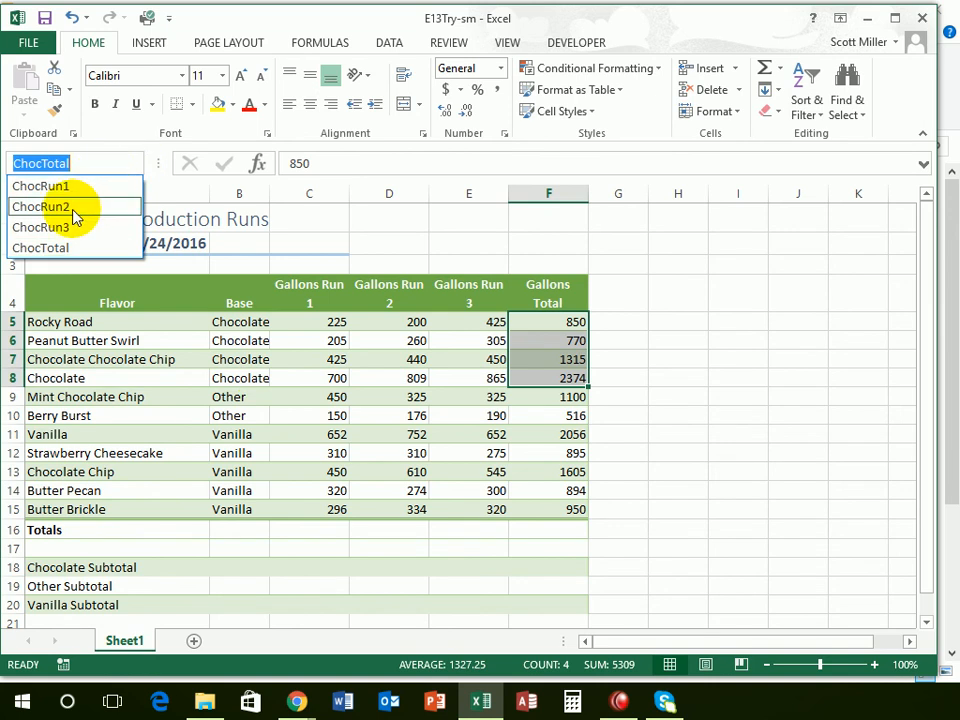
{"action": "left_click", "coordinate": [72, 208]}
{"action": "left_click", "coordinate": [135, 164]}
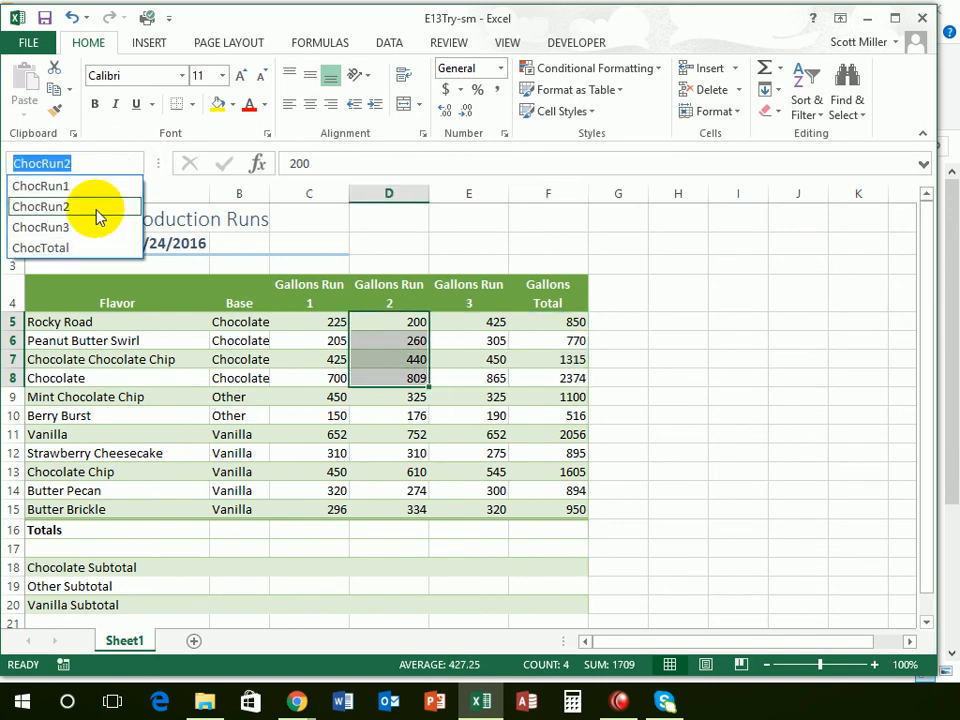
{"action": "left_click", "coordinate": [85, 247]}
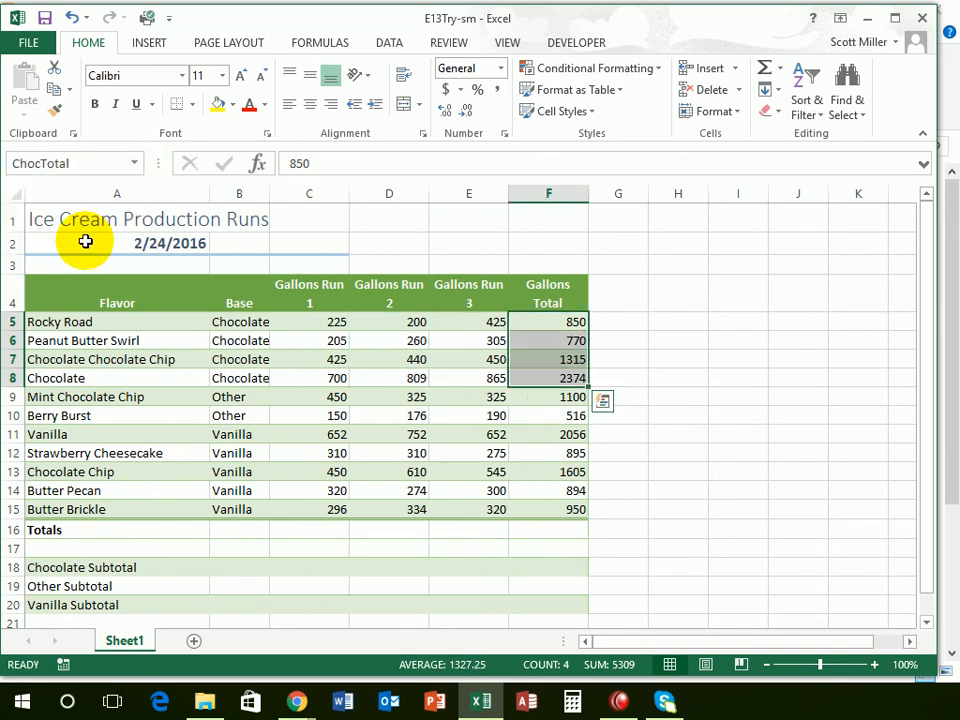
{"action": "left_click", "coordinate": [135, 164]}
{"action": "left_click", "coordinate": [88, 206]}
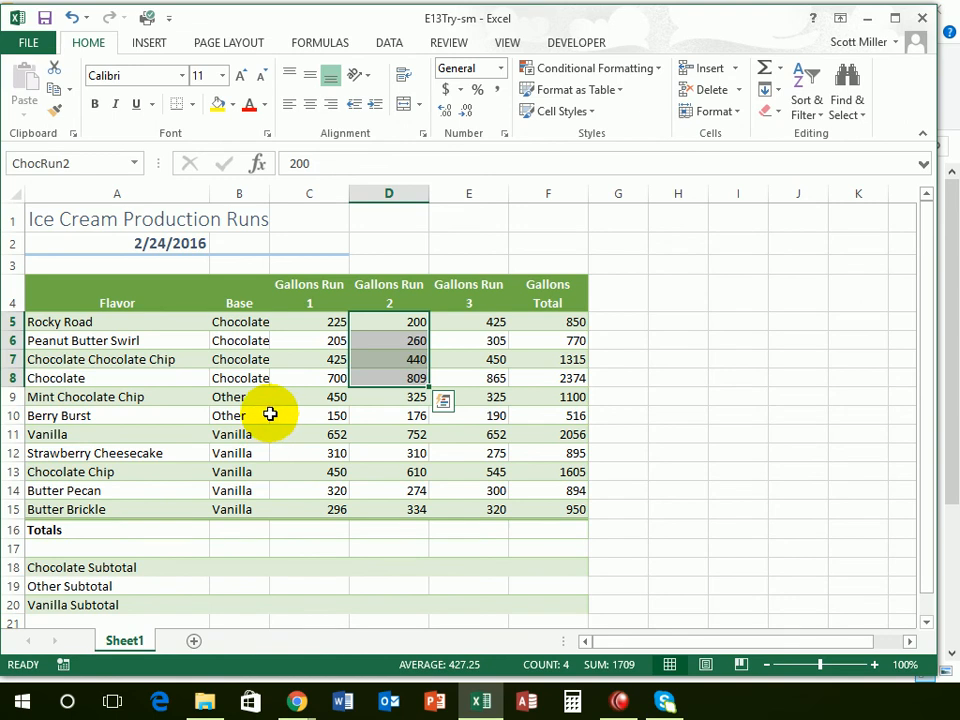
Name the Other-base flavors' Gallons Run 1 range C9:C10 OthRun1
{"action": "left_click", "coordinate": [330, 397]}
{"action": "left_click_drag", "start_coordinate": [330, 397], "coordinate": [328, 411]}
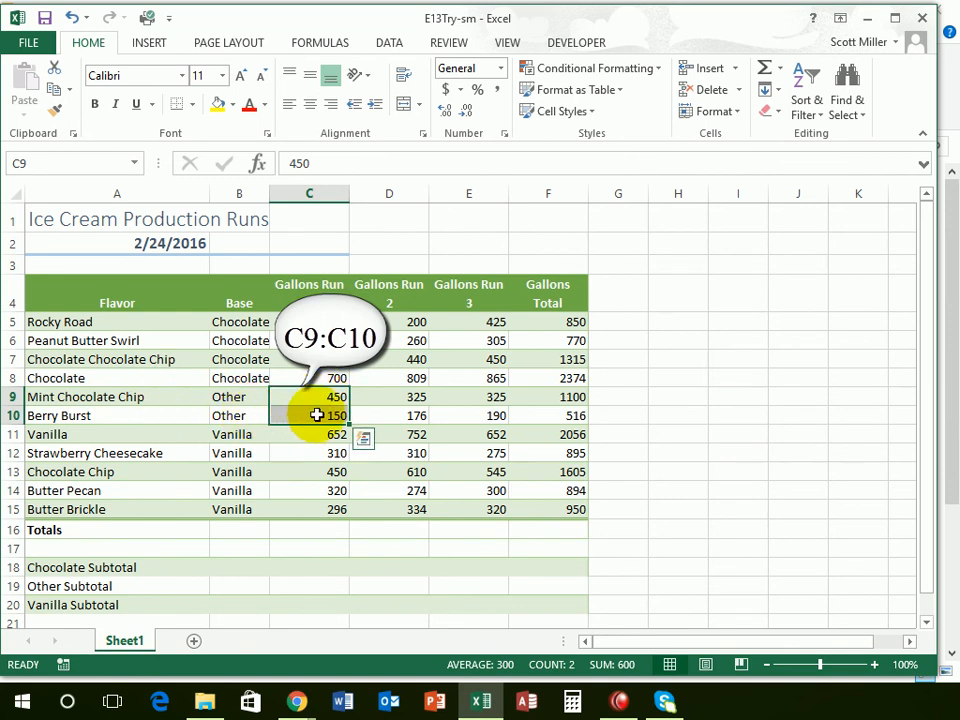
{"action": "left_click", "coordinate": [59, 165]}
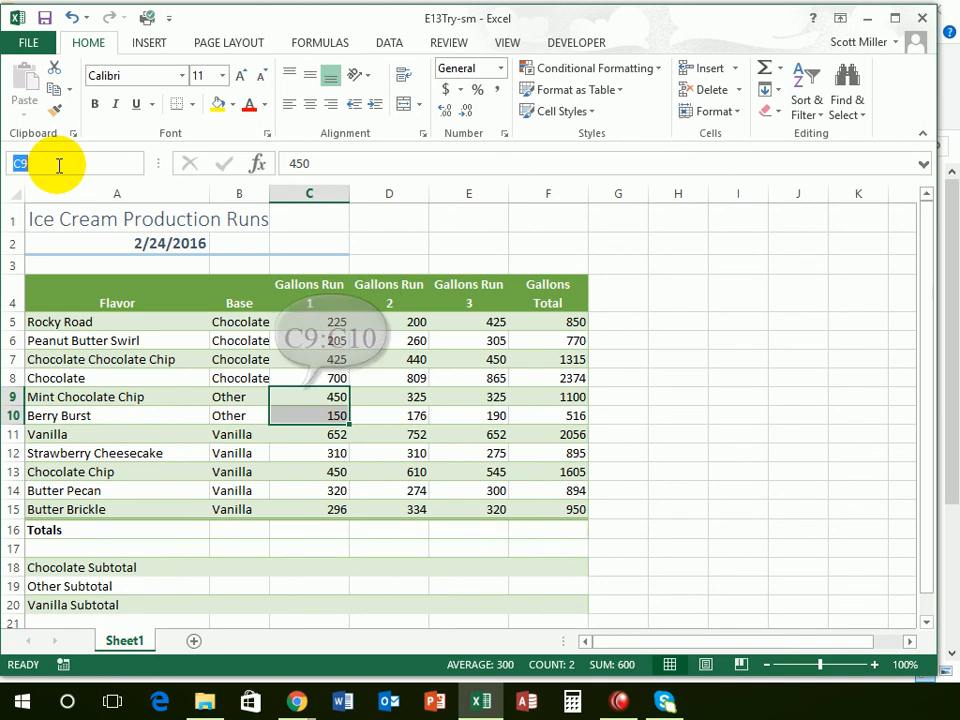
{"action": "type", "text": "Ot"}
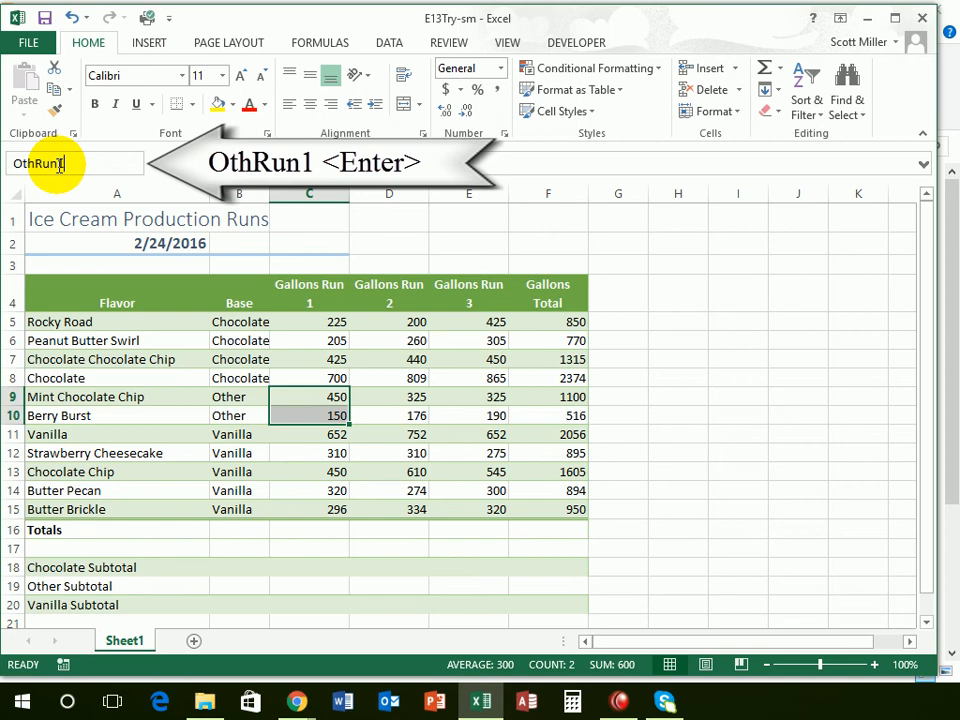
{"action": "type", "text": "hRun1"}
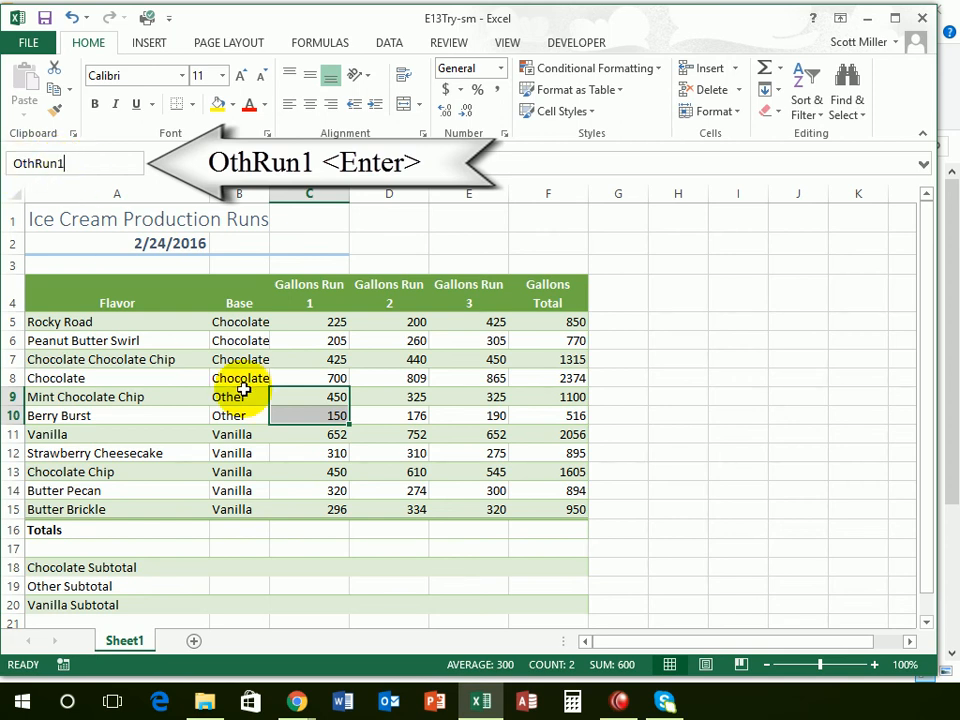
{"action": "key", "text": "Return"}
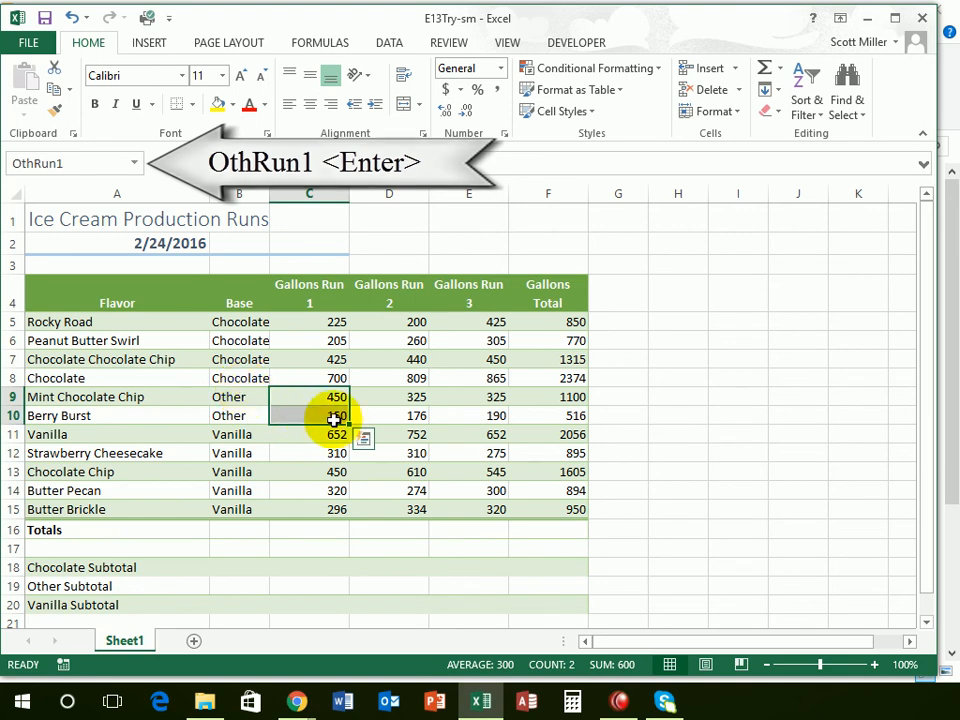
Name the Other-base flavors' Gallons Run 2 range D9:D10 OthRun2
{"action": "left_click_drag", "start_coordinate": [403, 395], "coordinate": [403, 418]}
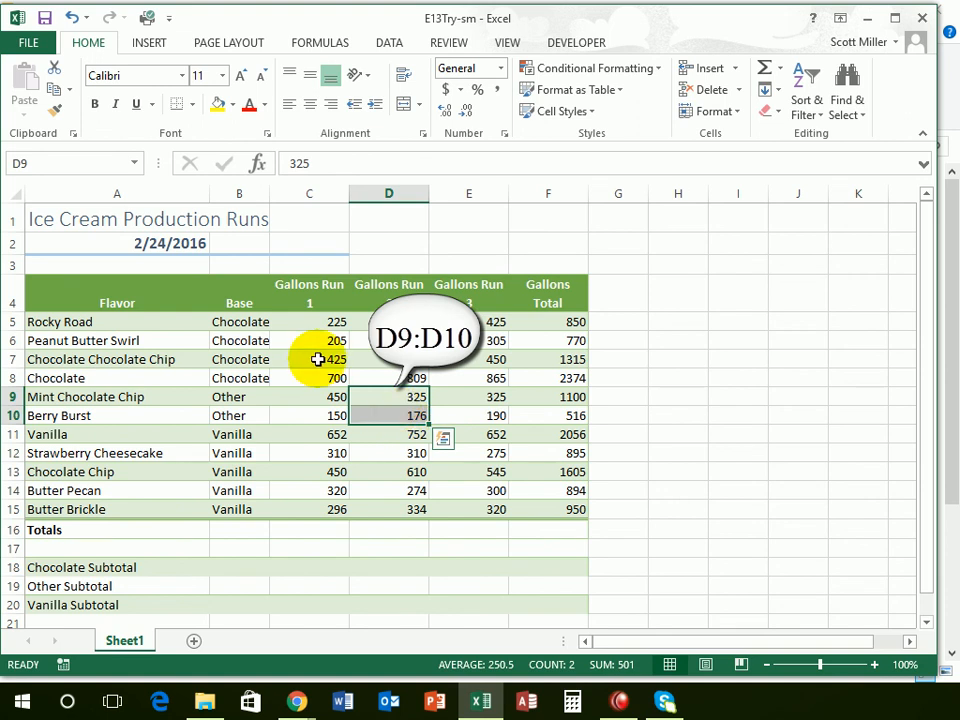
{"action": "left_click", "coordinate": [80, 163]}
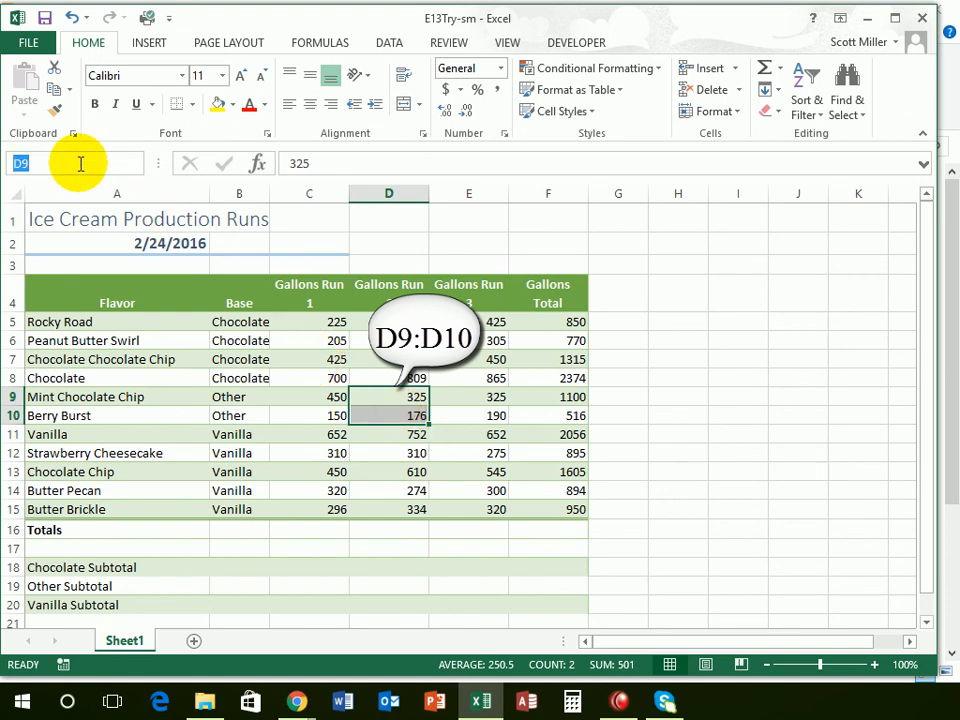
{"action": "type", "text": "OthRun"}
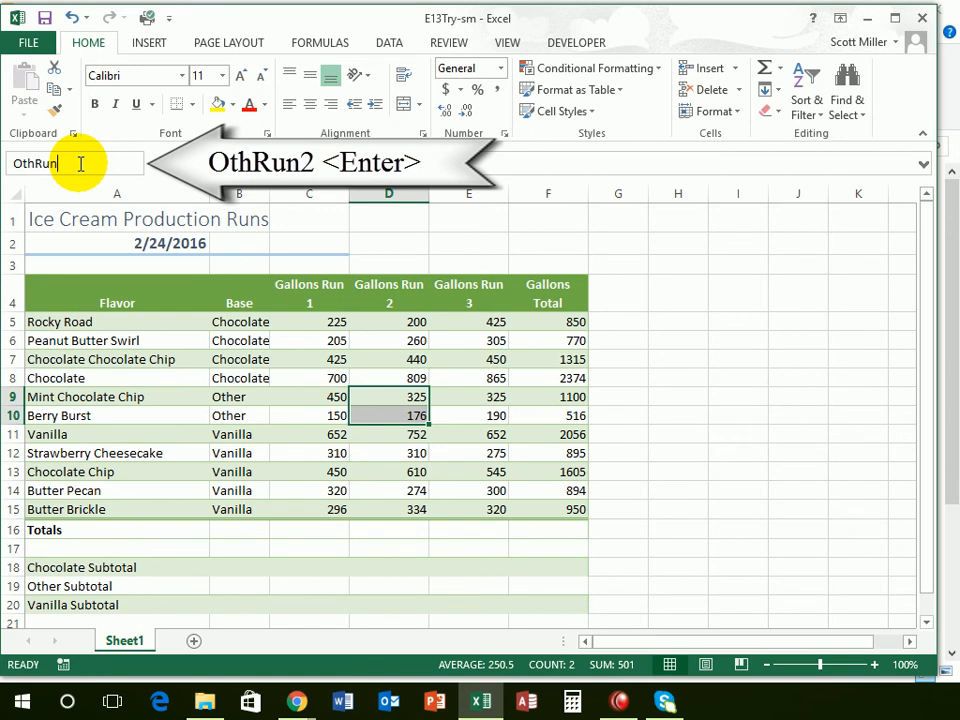
{"action": "type", "text": "2"}
{"action": "key", "text": "Return"}
Name the Other-base flavors' Gallons Run 3 range E9:E10 OthRun3 and their Gallons Total range F9:F10 OthTotal
{"action": "left_click_drag", "start_coordinate": [487, 398], "coordinate": [487, 415]}
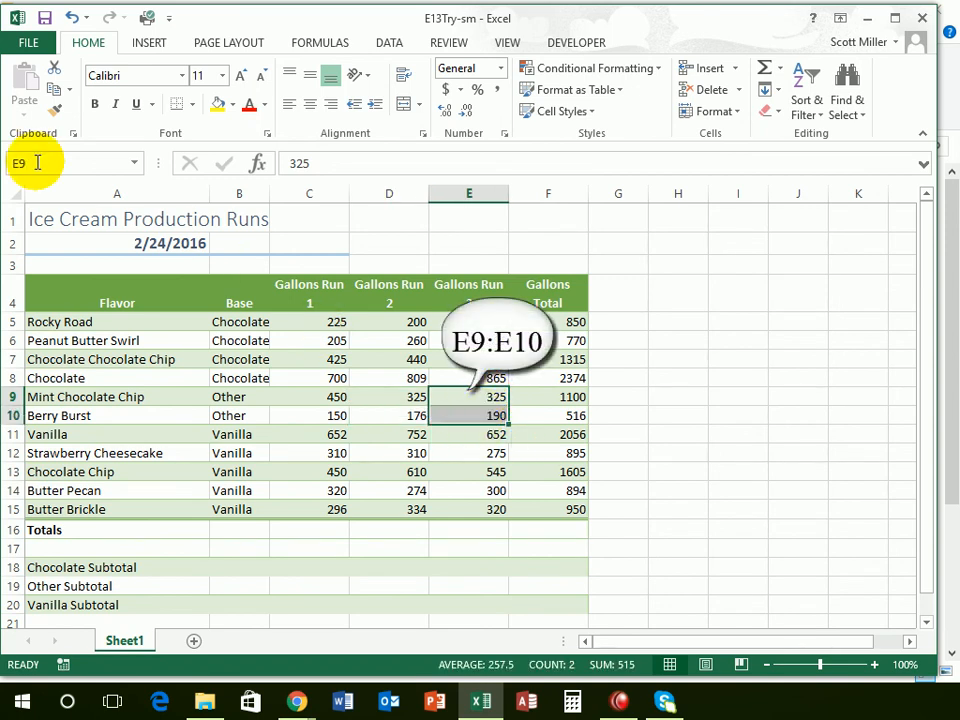
{"action": "type", "text": "OthRun3"}
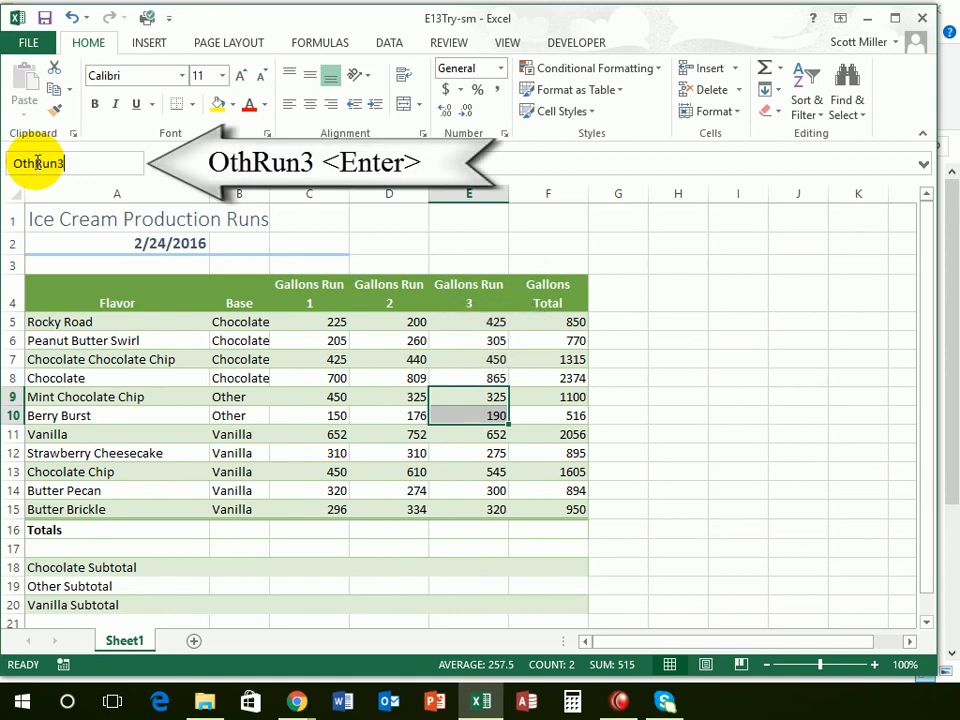
{"action": "key", "text": "Return"}
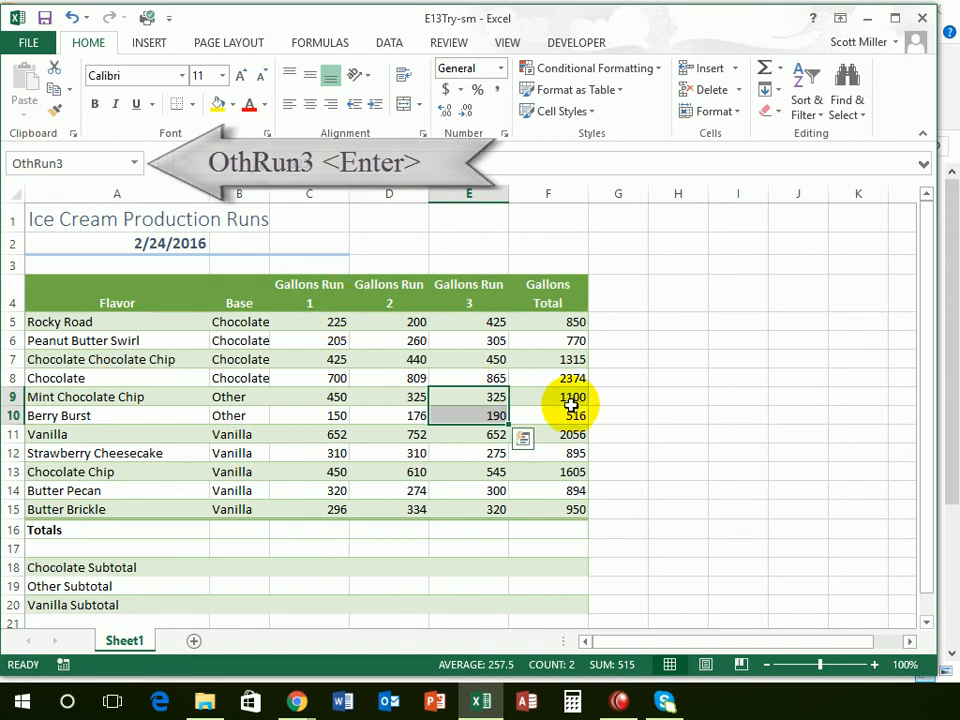
{"action": "left_click_drag", "start_coordinate": [568, 398], "coordinate": [565, 416]}
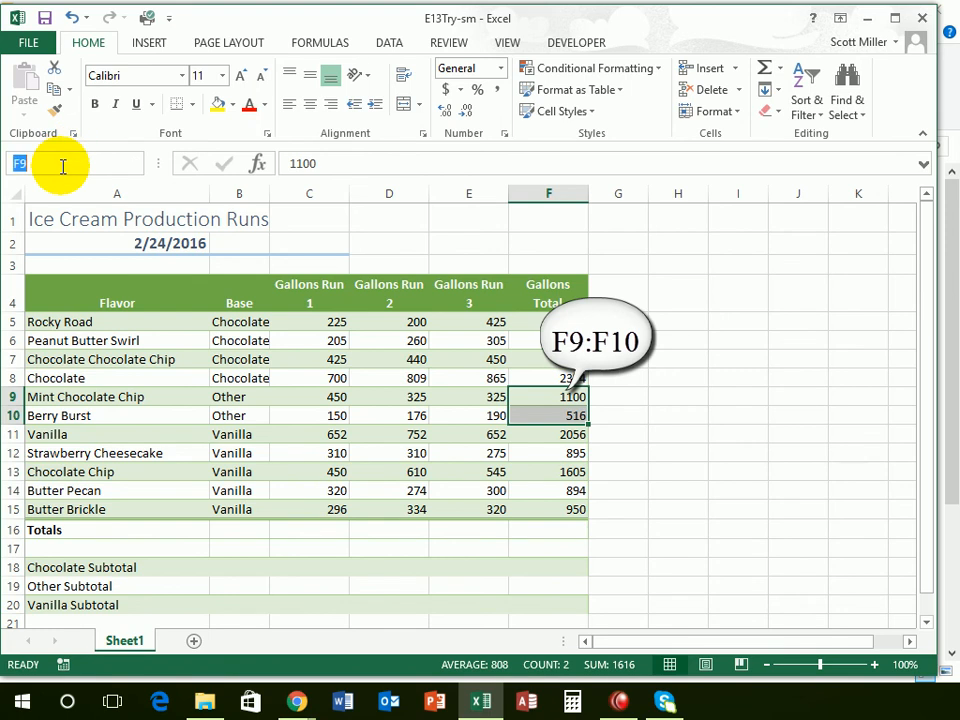
{"action": "type", "text": "OthTotal"}
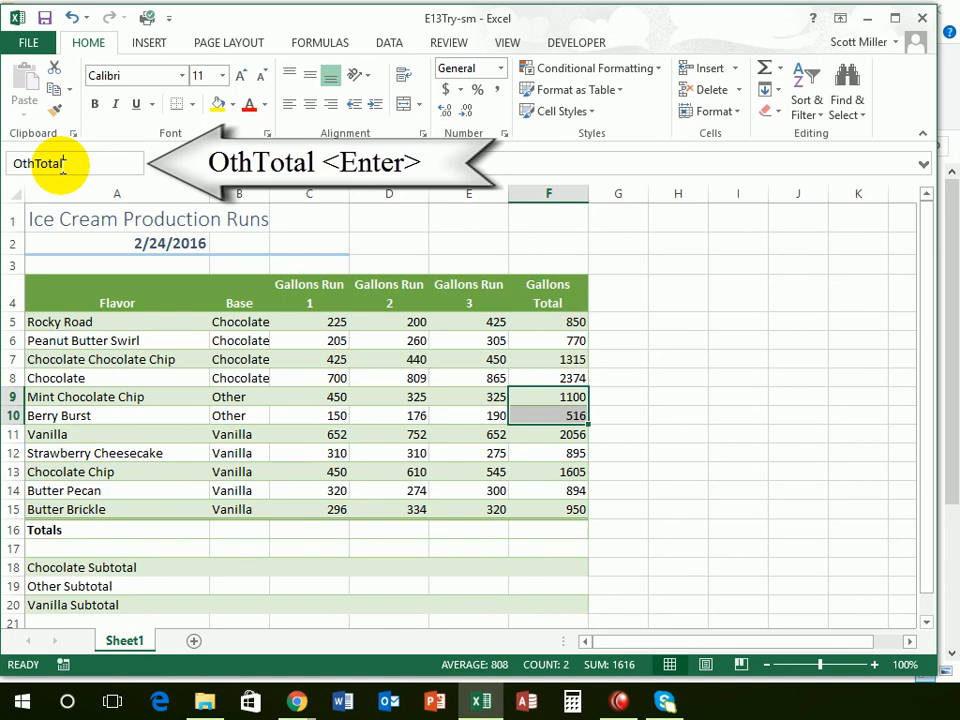
{"action": "key", "text": "Return"}
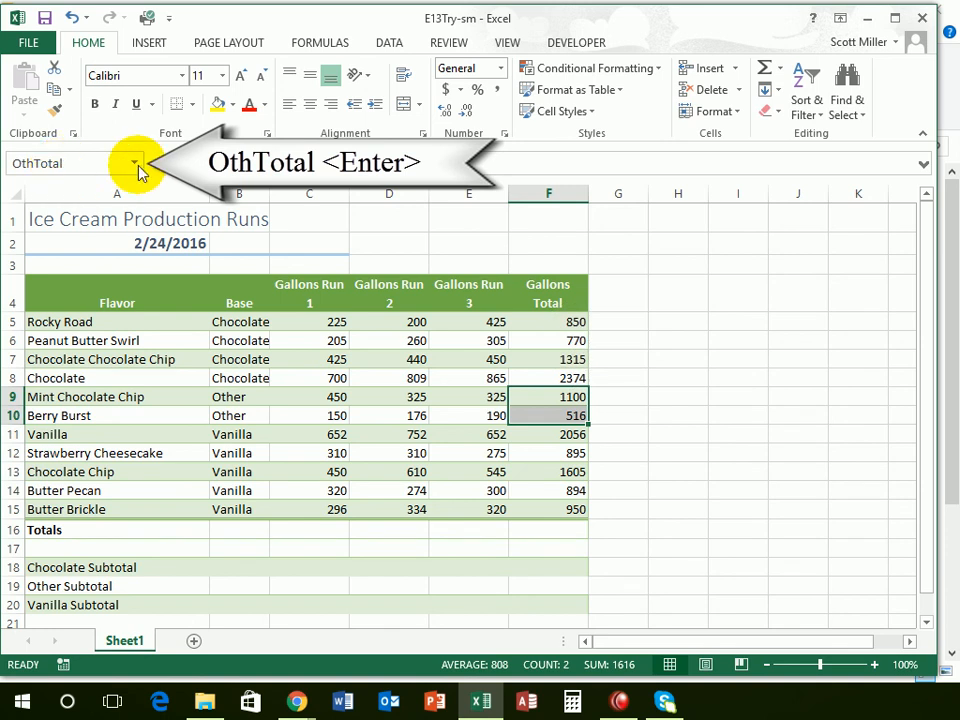
Jump by name to the OthRun2 range and then to the OthTotal range
{"action": "left_click", "coordinate": [134, 163]}
{"action": "left_click", "coordinate": [60, 290]}
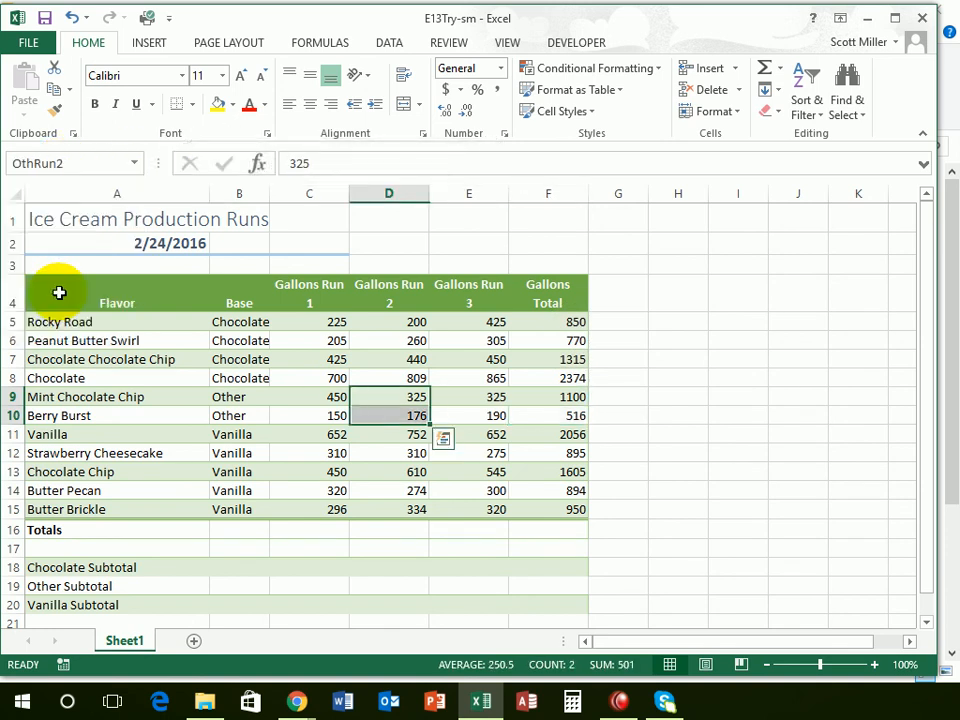
{"action": "left_click", "coordinate": [134, 163]}
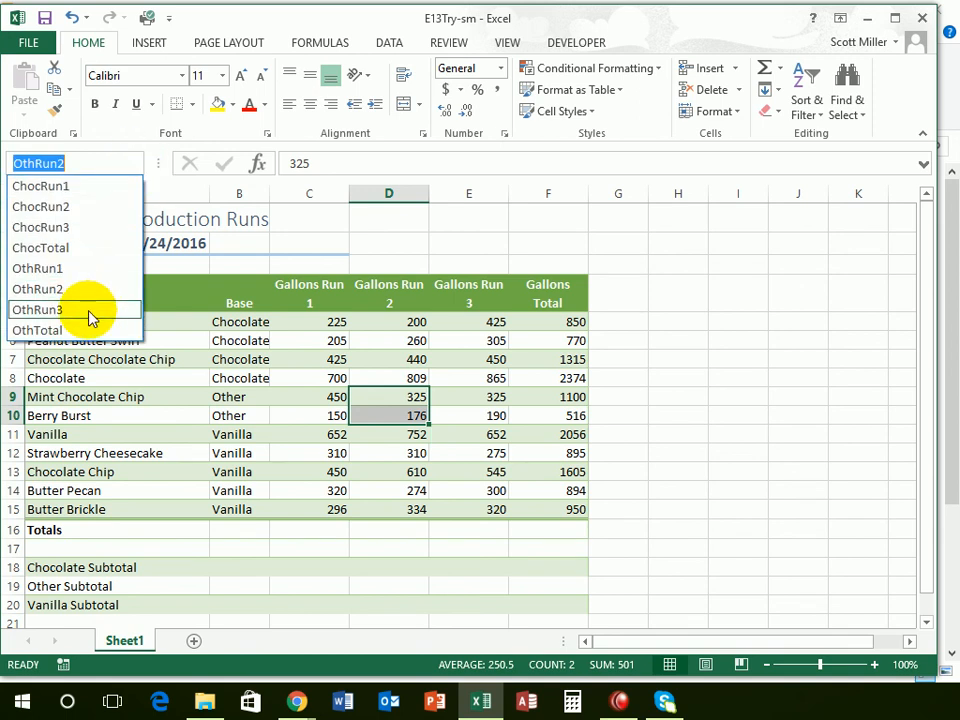
{"action": "left_click", "coordinate": [75, 327]}
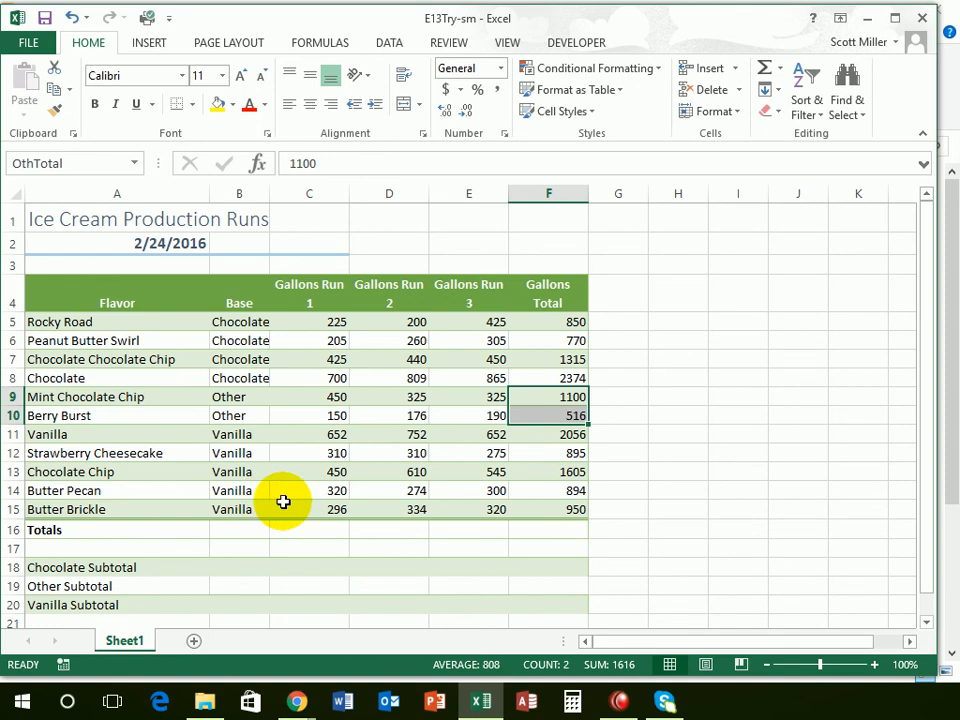
Name the vanilla flavors' Gallons Run 1 range C11:C15 VanRun1 and their Gallons Run 2 range D11:D15 VanRun2
{"action": "left_click_drag", "start_coordinate": [328, 435], "coordinate": [331, 510]}
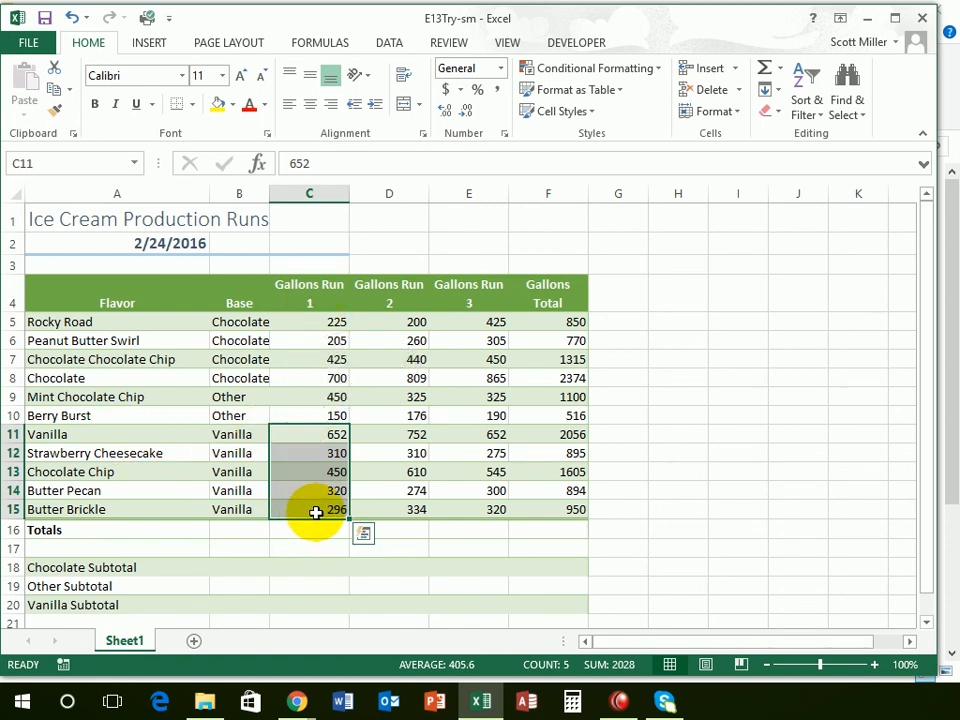
{"action": "left_click", "coordinate": [57, 160]}
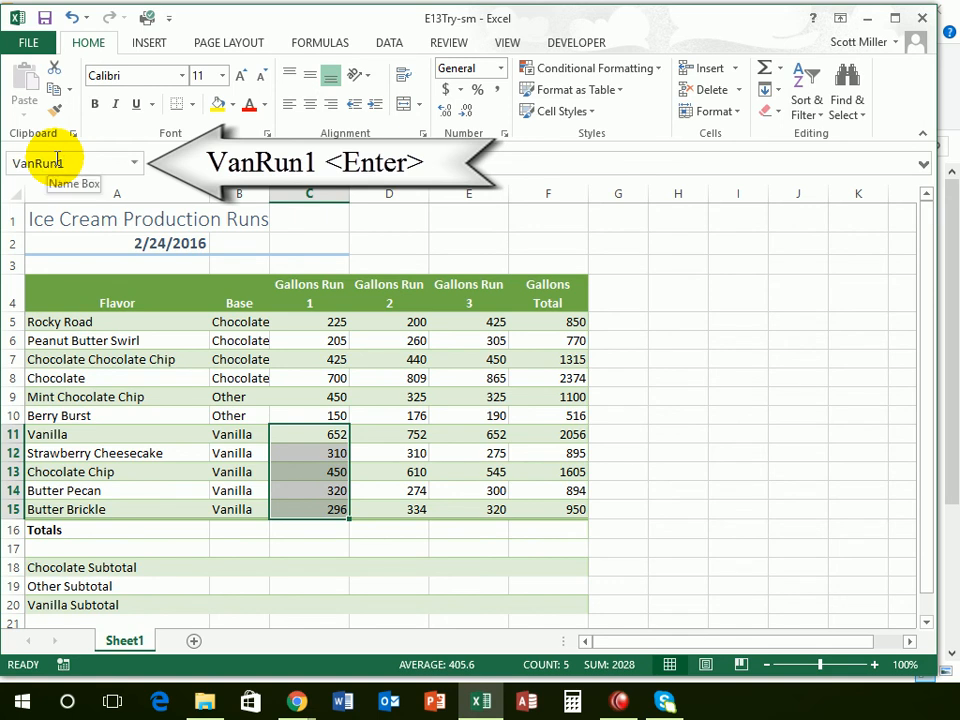
{"action": "key", "text": "Return"}
{"action": "left_click_drag", "start_coordinate": [405, 434], "coordinate": [405, 510]}
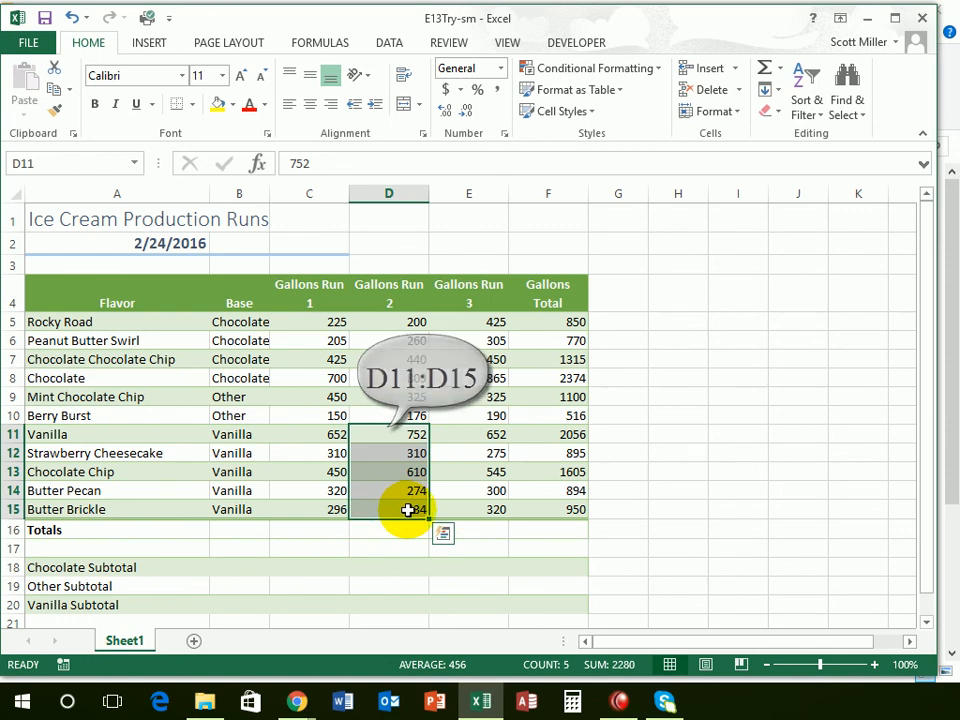
{"action": "left_click", "coordinate": [90, 162]}
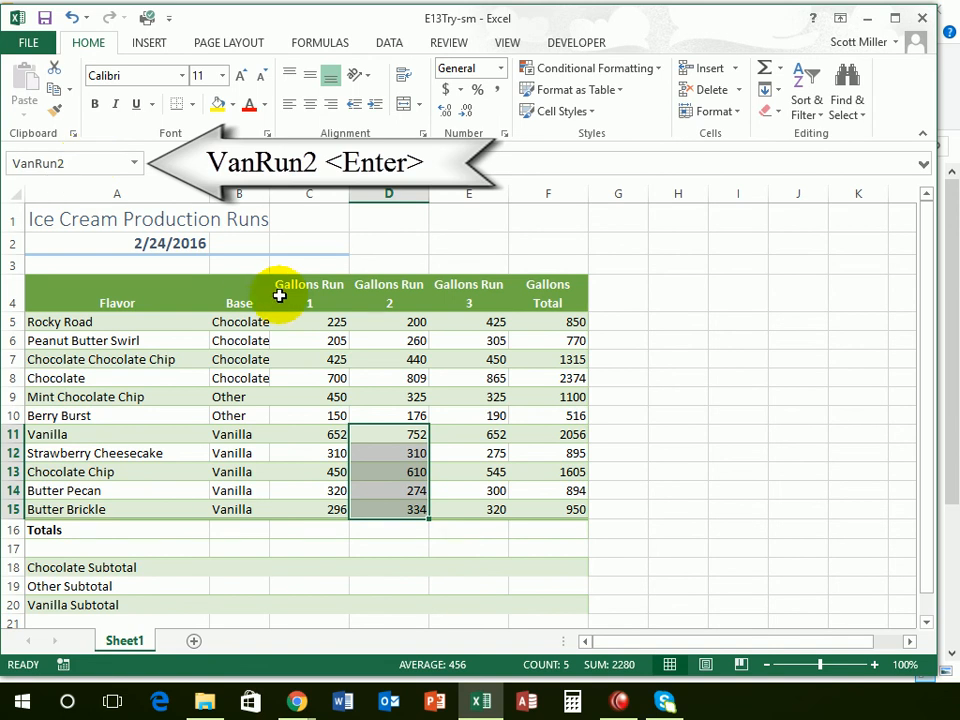
Name the vanilla flavors' Gallons Run 3 range E11:E15 VanRun3
{"action": "left_click_drag", "start_coordinate": [481, 434], "coordinate": [479, 508]}
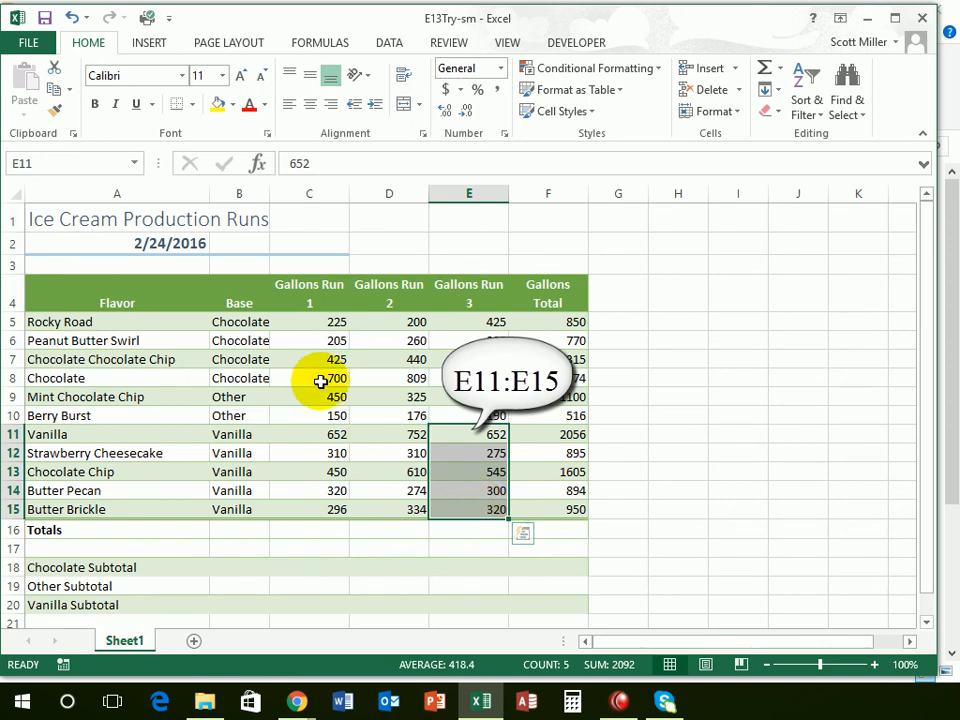
{"action": "left_click", "coordinate": [58, 164]}
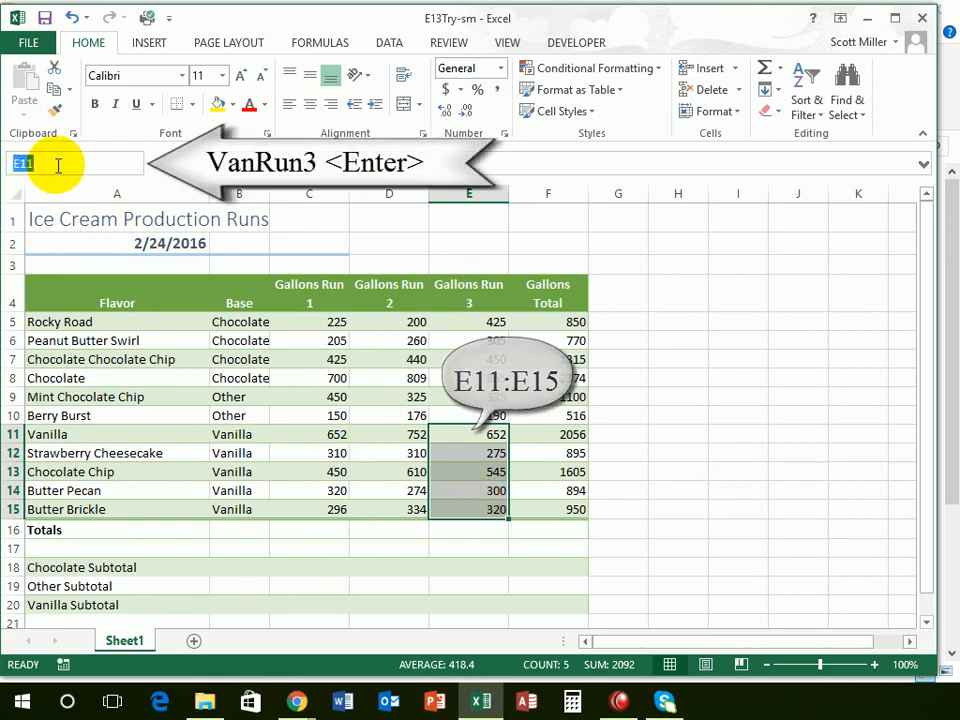
{"action": "type", "text": "VanRun3"}
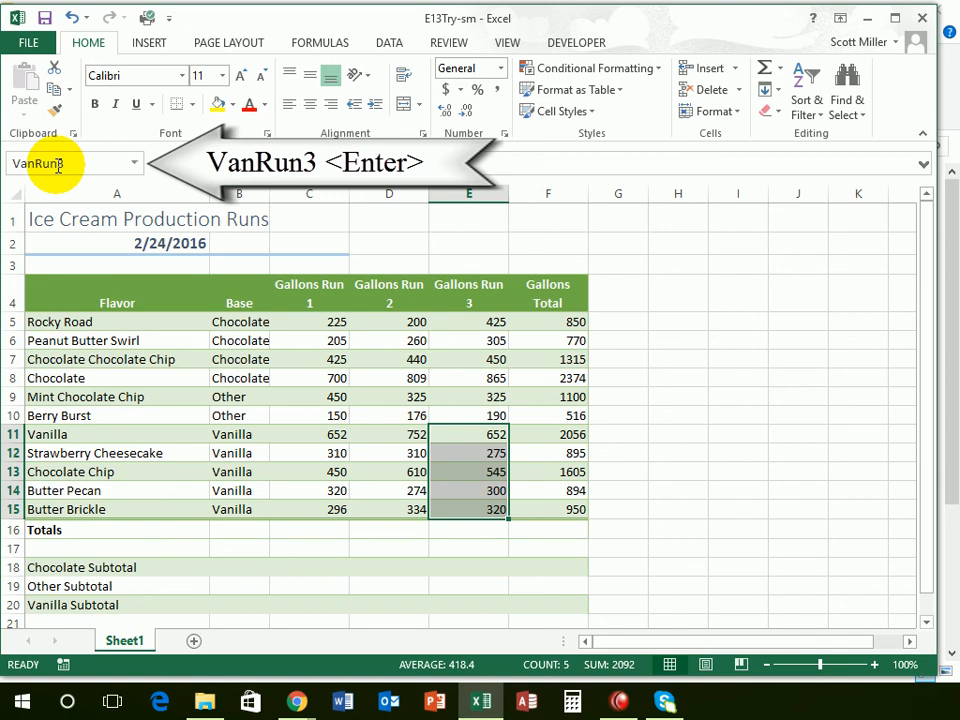
{"action": "key", "text": "Return"}
Name the vanilla flavors' Gallons Total range F11:F15 VanTotal
{"action": "left_click", "coordinate": [565, 437]}
{"action": "left_click_drag", "start_coordinate": [565, 437], "coordinate": [566, 509]}
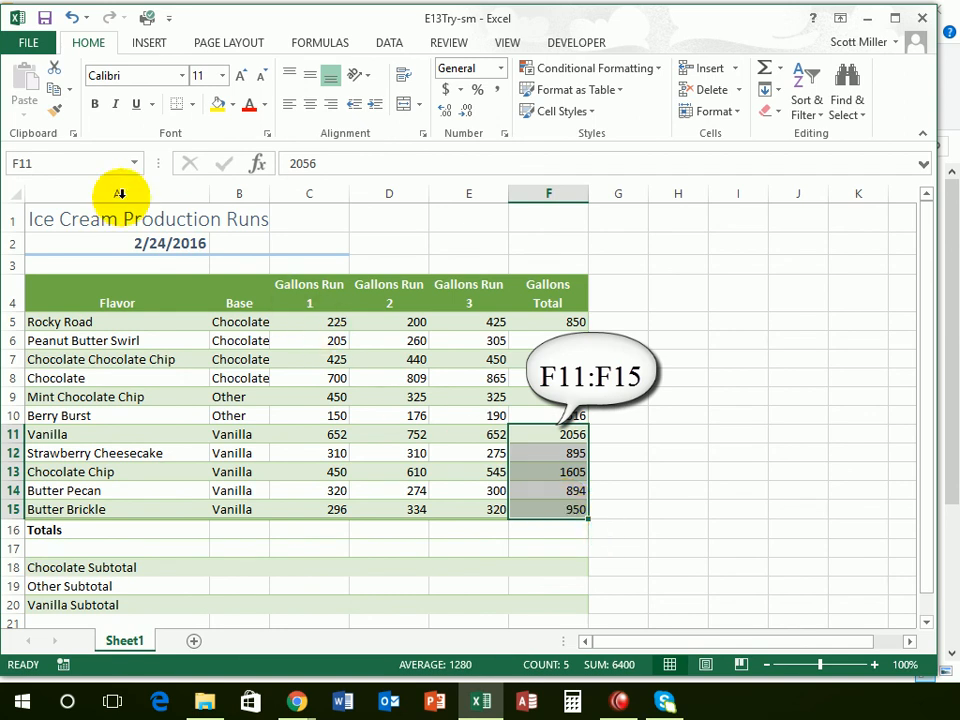
{"action": "left_click", "coordinate": [78, 164]}
{"action": "type", "text": "Va"}
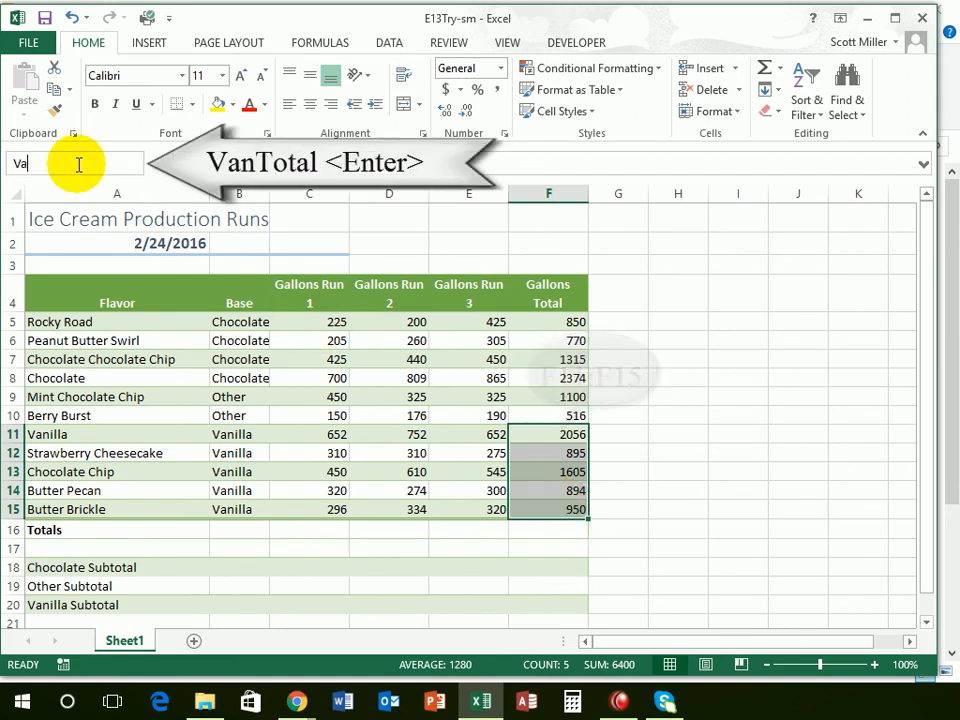
{"action": "type", "text": "nTotal"}
{"action": "key", "text": "Return"}
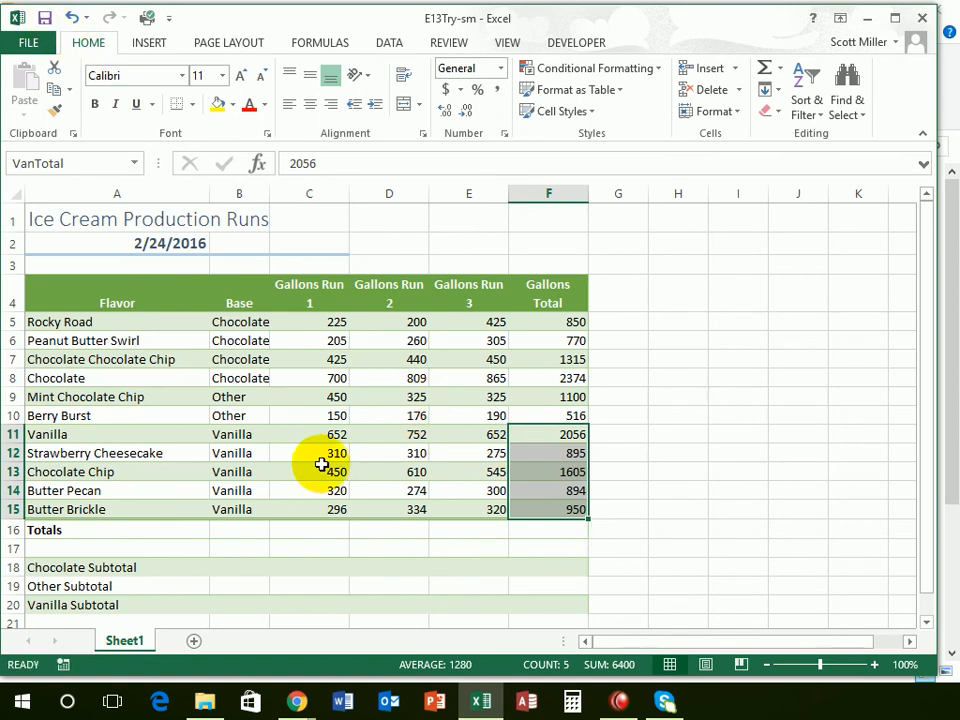
{"action": "left_click", "coordinate": [272, 472]}
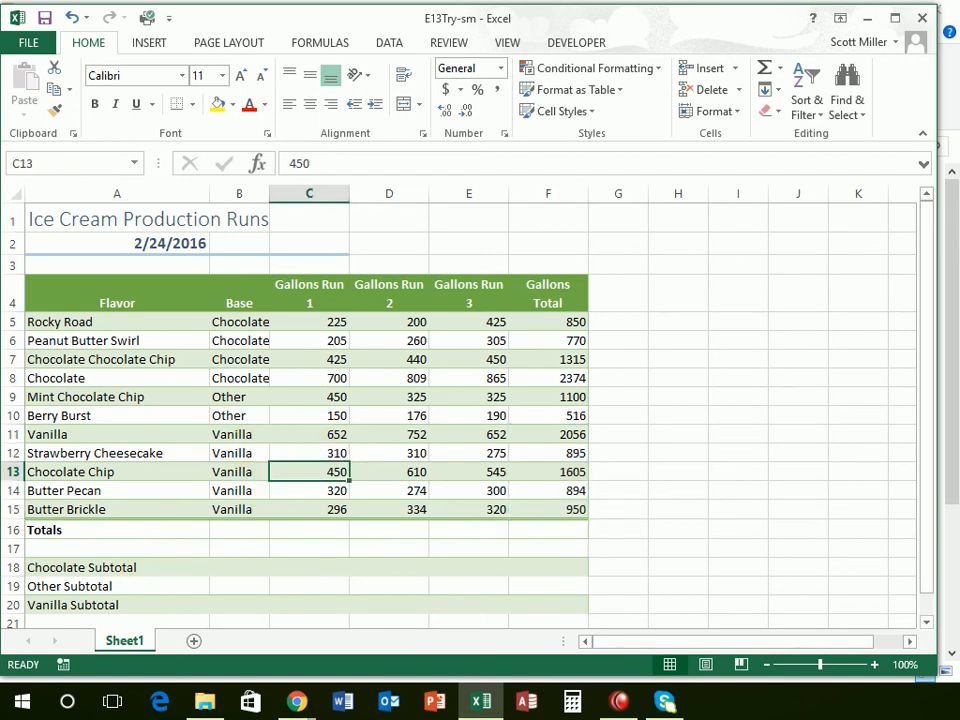
Calculate the Chocolate Subtotal in B18 with a SUM of the named range ChocTotal
{"action": "left_click", "coordinate": [239, 567]}
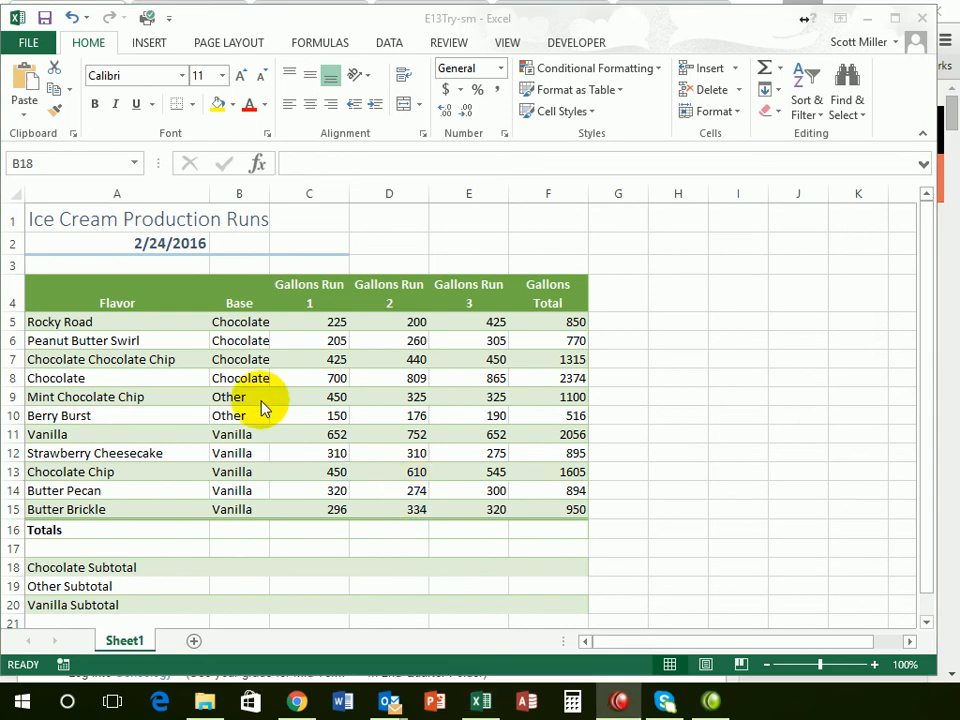
{"action": "left_click", "coordinate": [233, 566]}
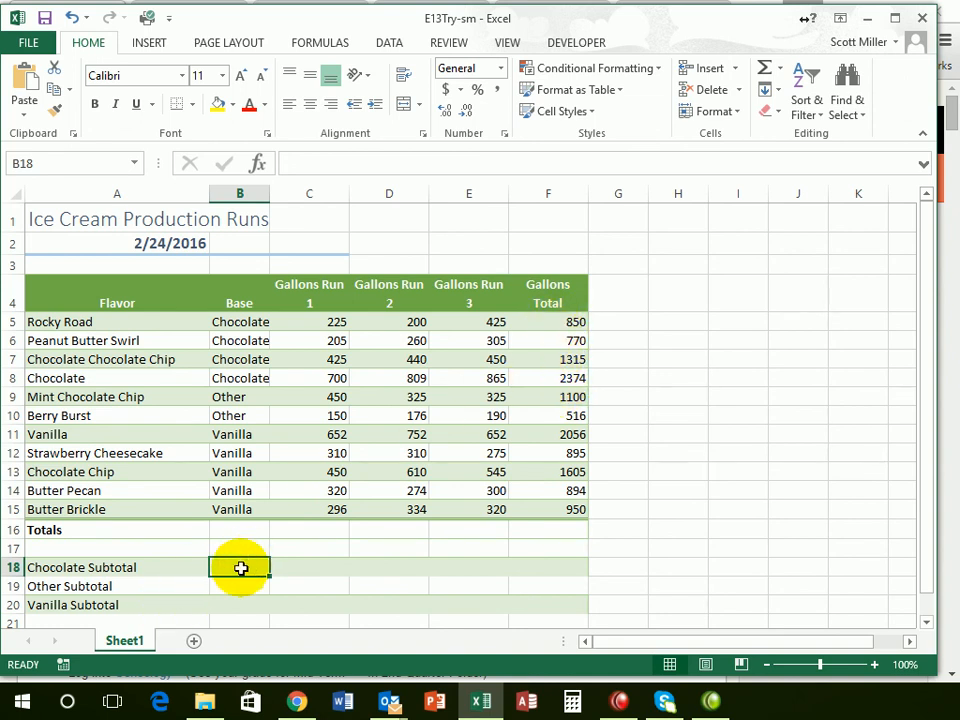
{"action": "left_click", "coordinate": [764, 76]}
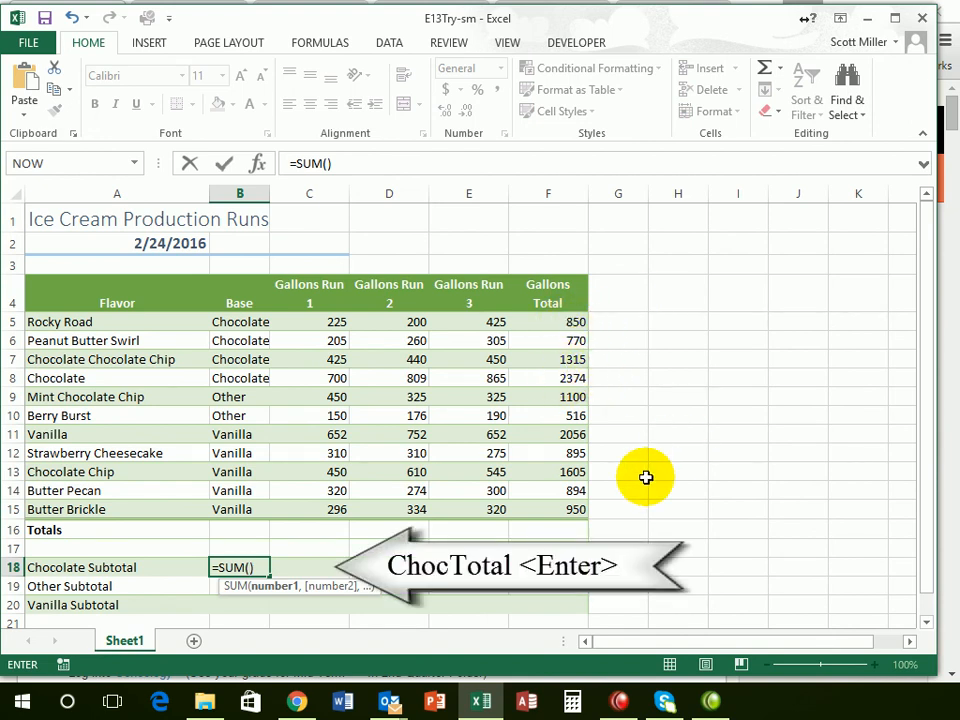
{"action": "type", "text": "Ch"}
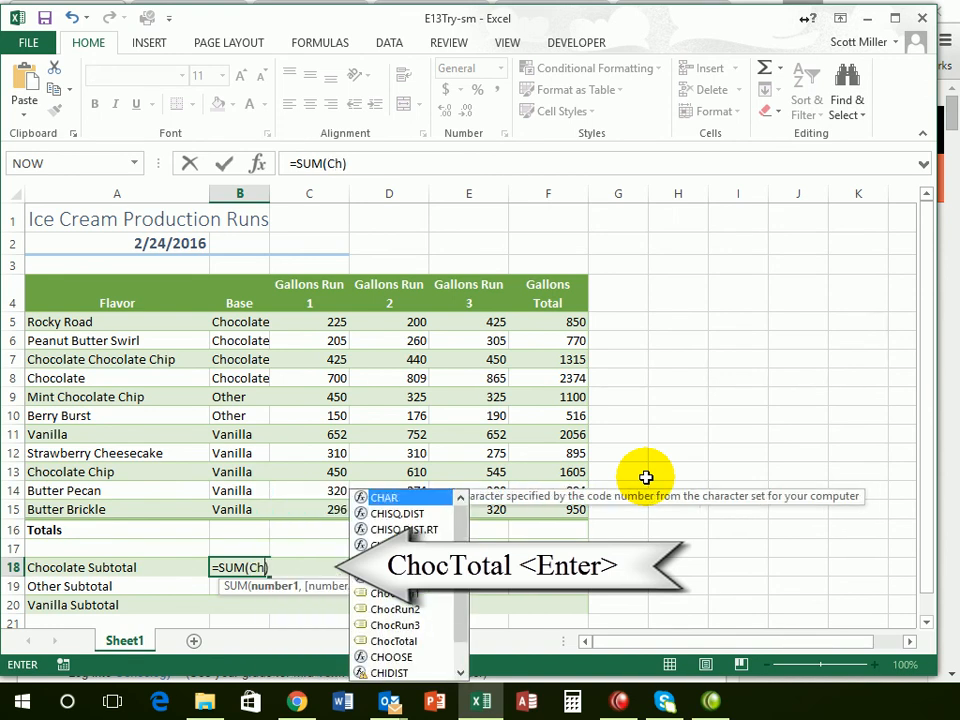
{"action": "type", "text": "oc"}
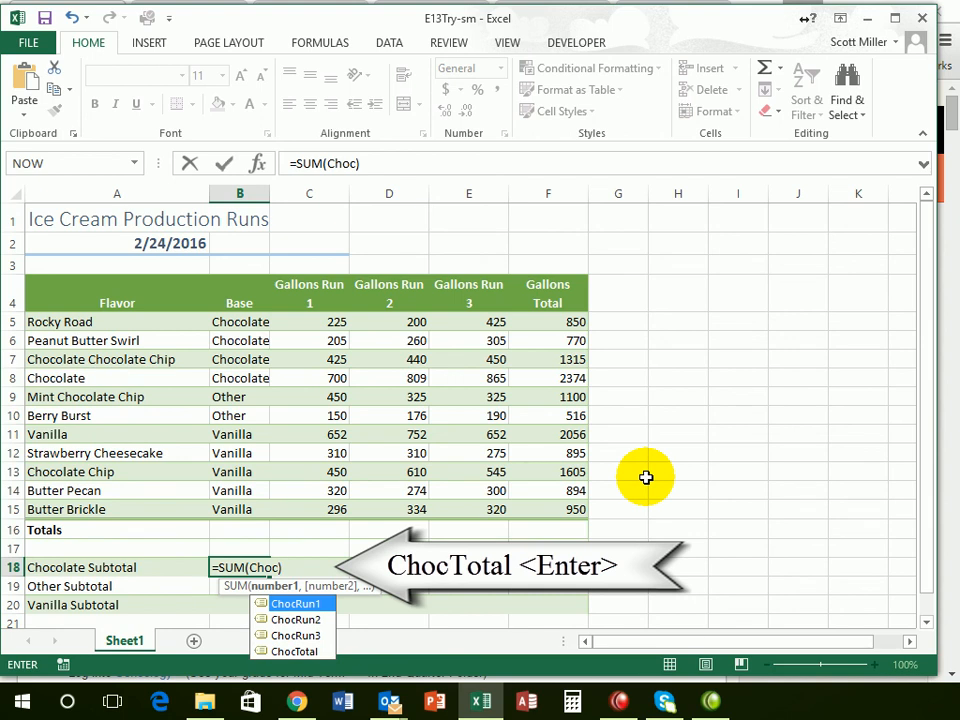
{"action": "type", "text": "Total"}
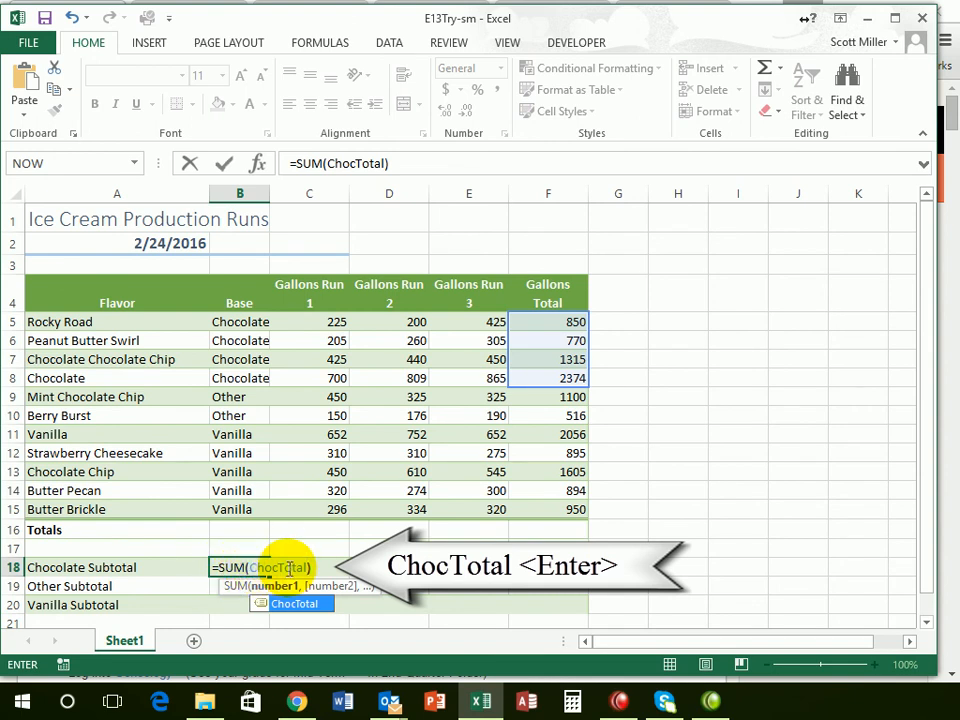
{"action": "key", "text": "Return"}
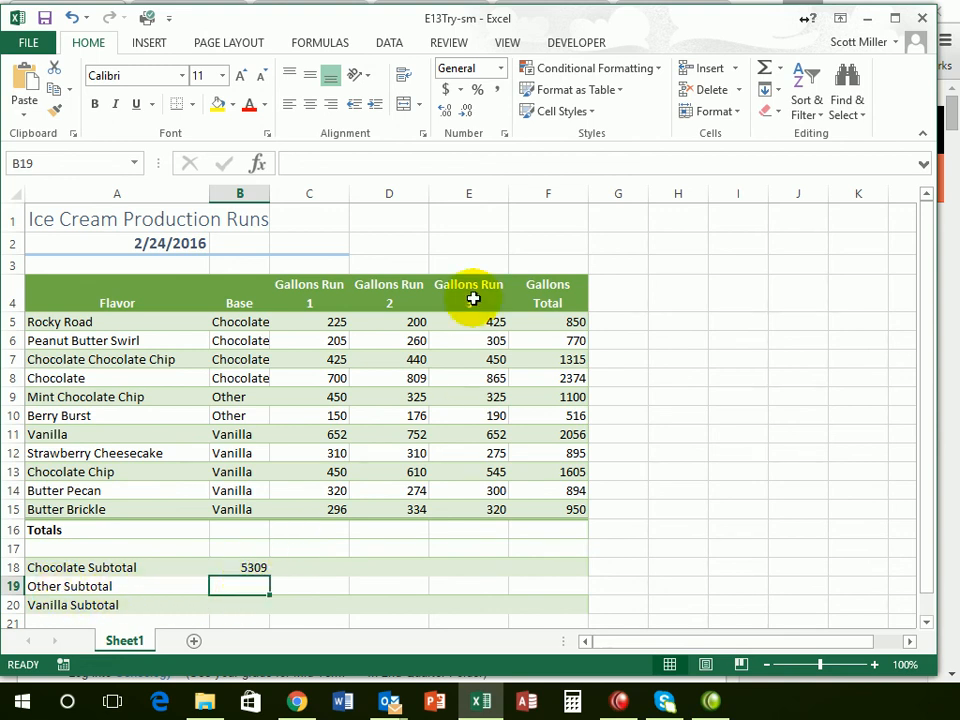
Calculate the Other Subtotal in B19 with a SUM of the named range OthTotal
{"action": "left_click", "coordinate": [765, 68]}
{"action": "type", "text": "o"}
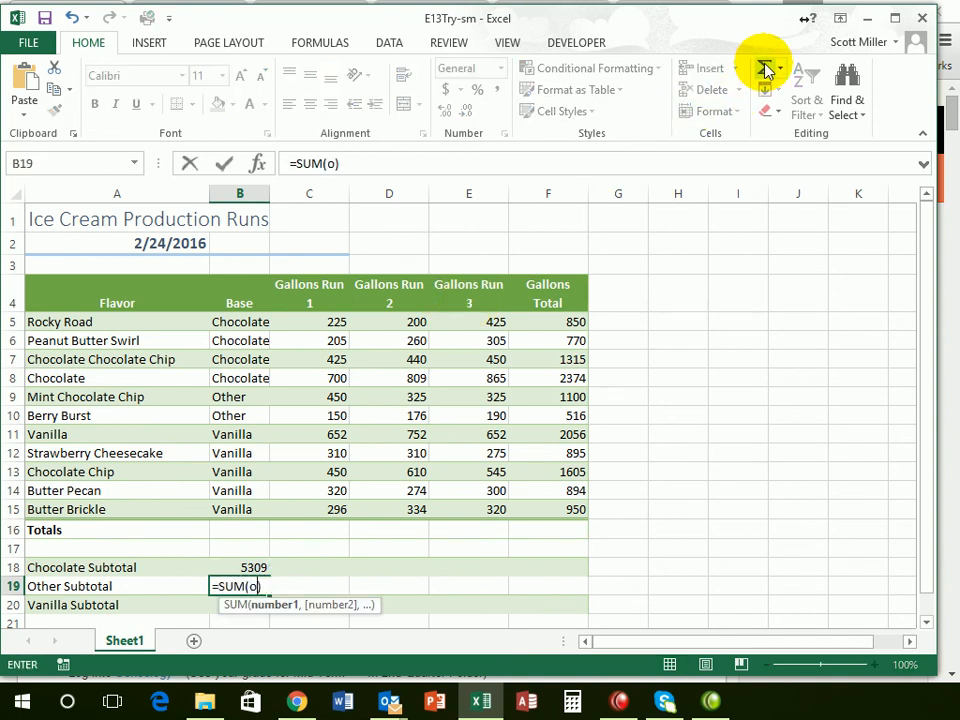
{"action": "type", "text": "t"}
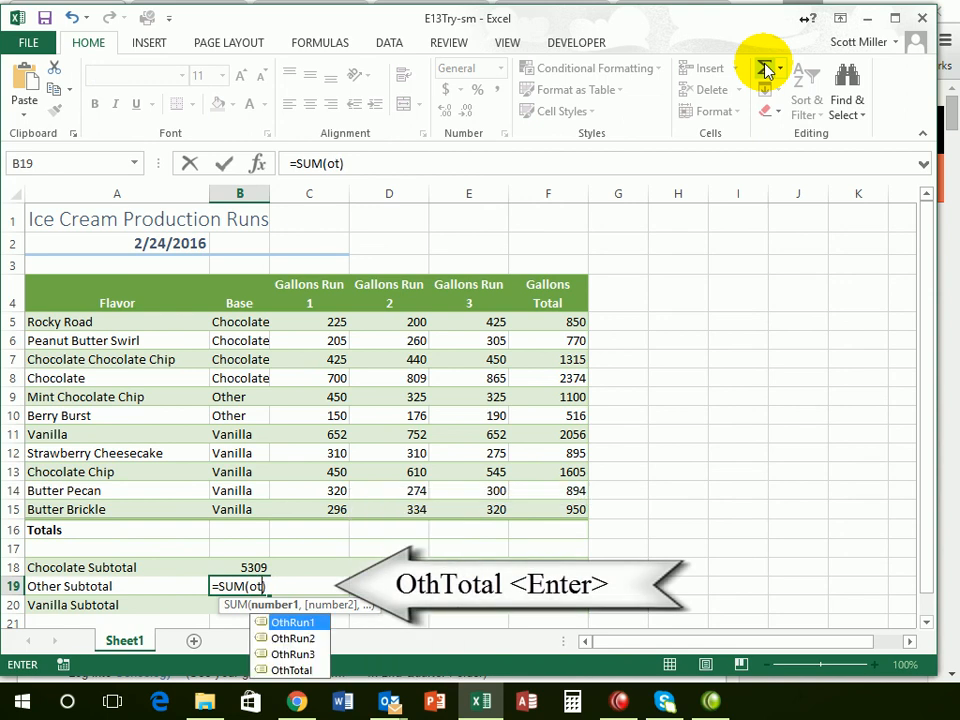
{"action": "key", "text": "Down"}
{"action": "key", "text": "Down"}
{"action": "key", "text": "Down"}
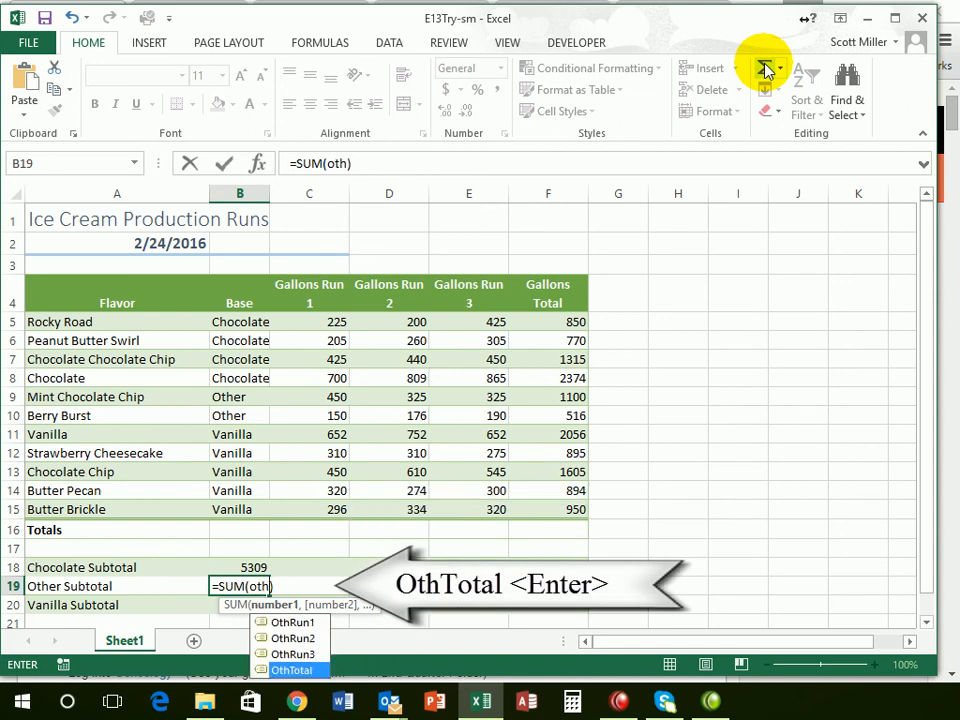
{"action": "type", "text": "htotal"}
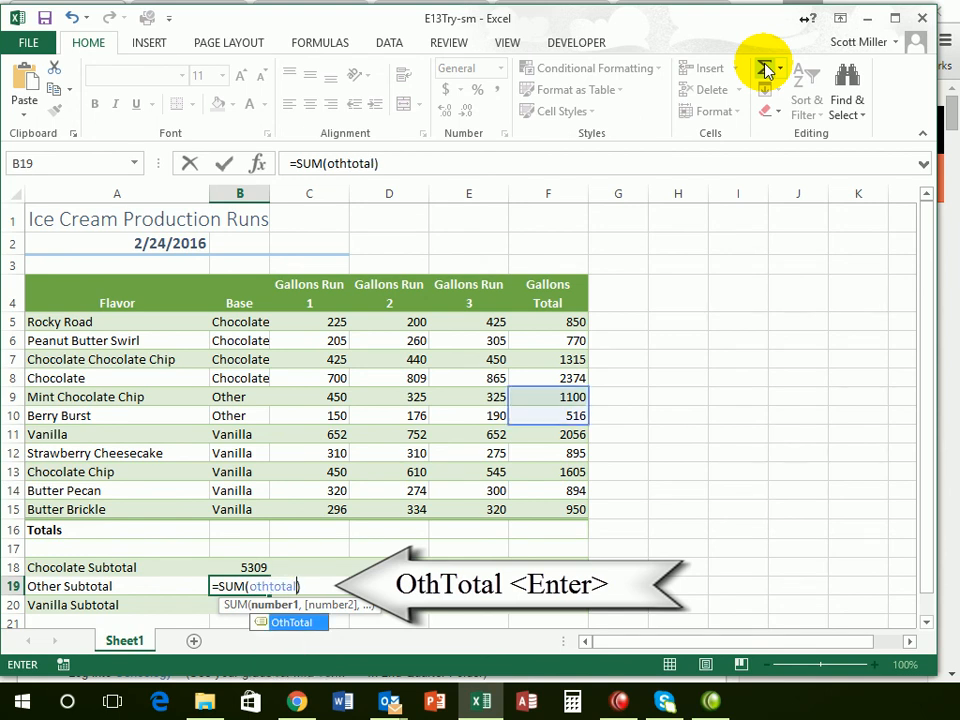
{"action": "key", "text": "Return"}
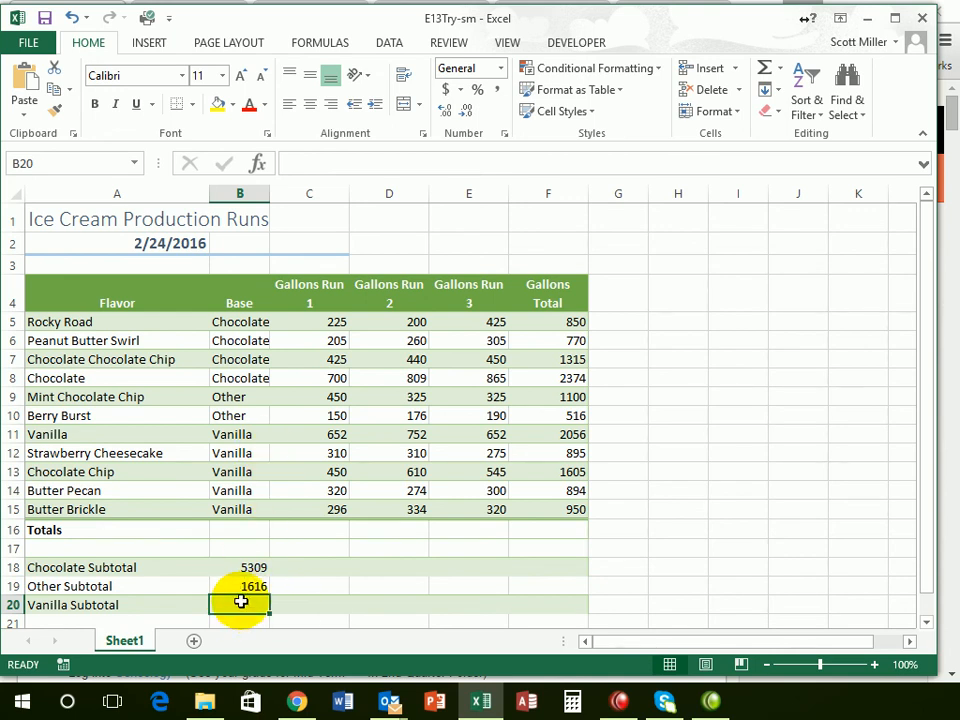
Calculate the Vanilla Subtotal in B20 with a SUM of the named range VanTotal
{"action": "left_click", "coordinate": [765, 68]}
{"action": "type", "text": "v"}
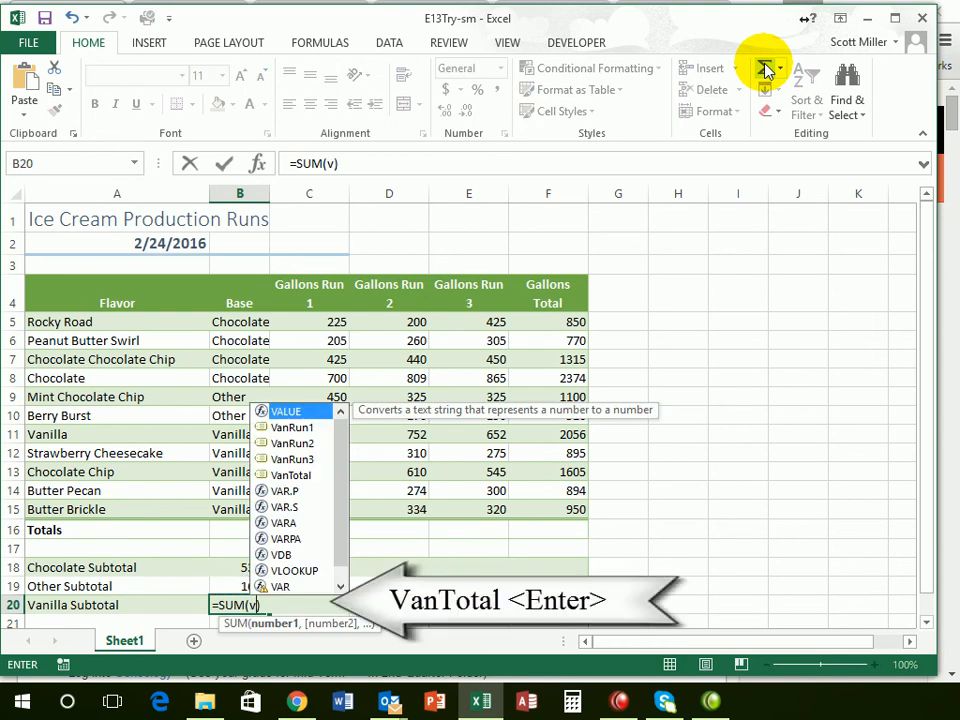
{"action": "type", "text": "an"}
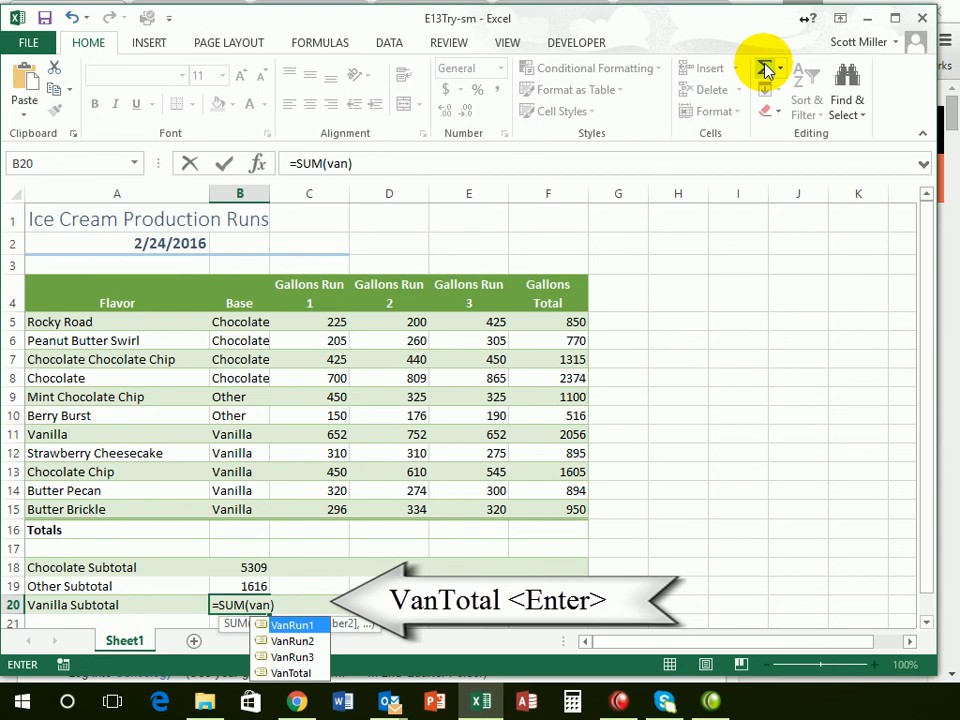
{"action": "key", "text": "Down"}
{"action": "key", "text": "Down"}
{"action": "key", "text": "Down"}
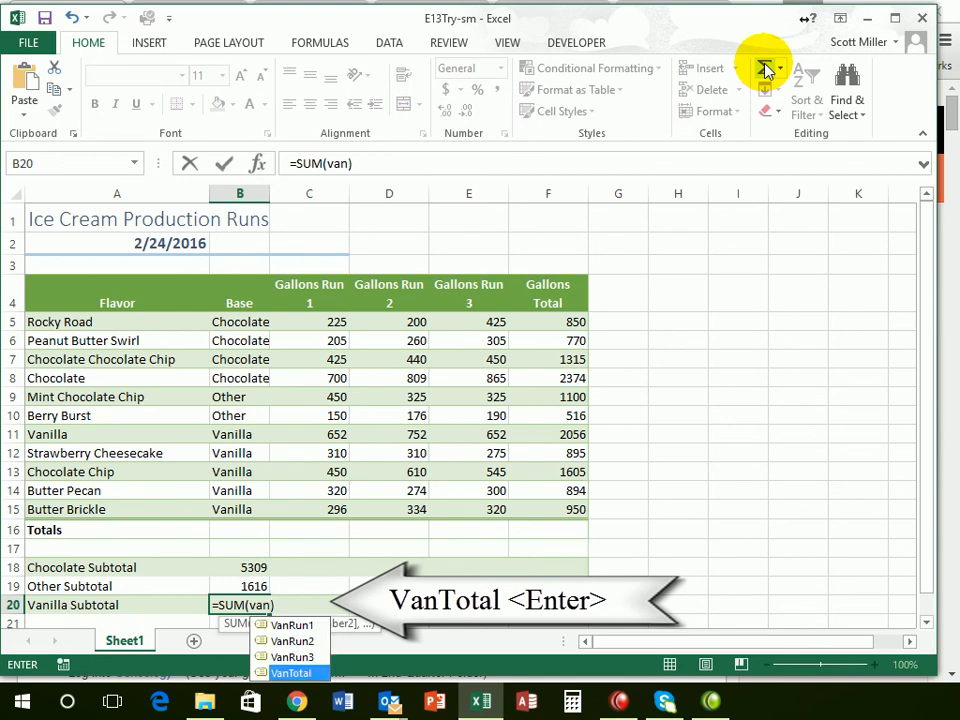
{"action": "key", "text": "Tab"}
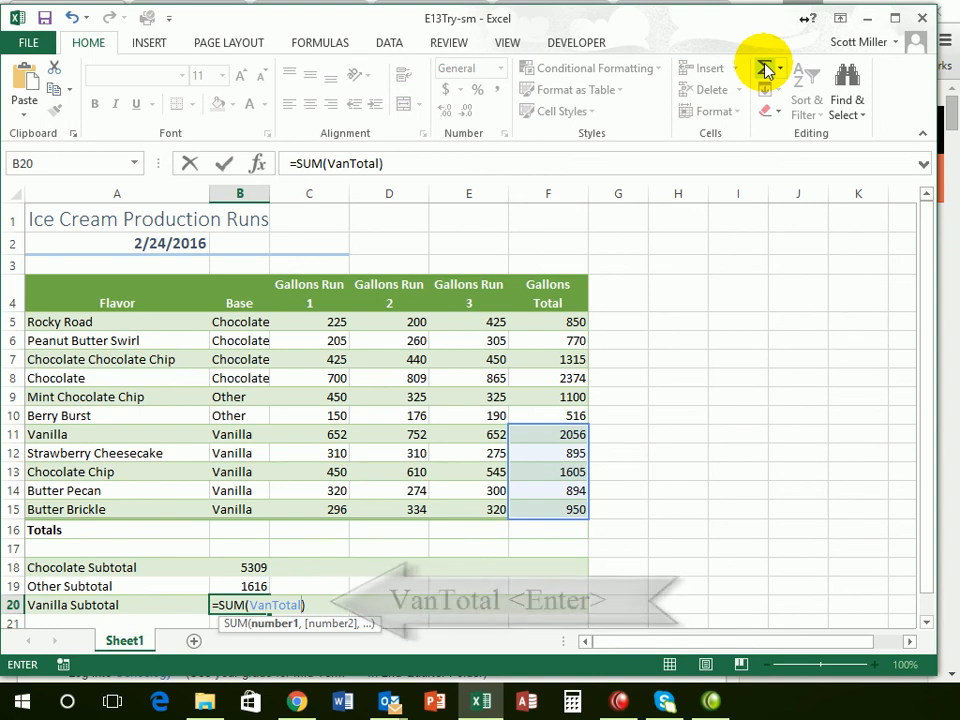
{"action": "key", "text": "Return"}
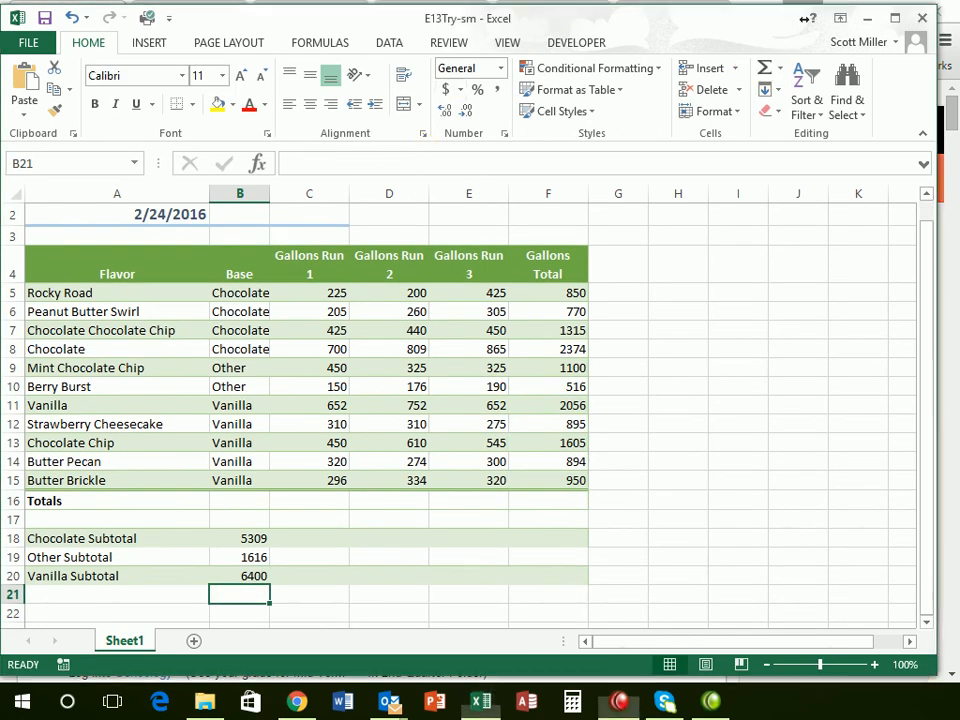
Show the worksheet's formulas temporarily to check the three subtotals, and save the workbook
{"action": "left_click", "coordinate": [246, 540]}
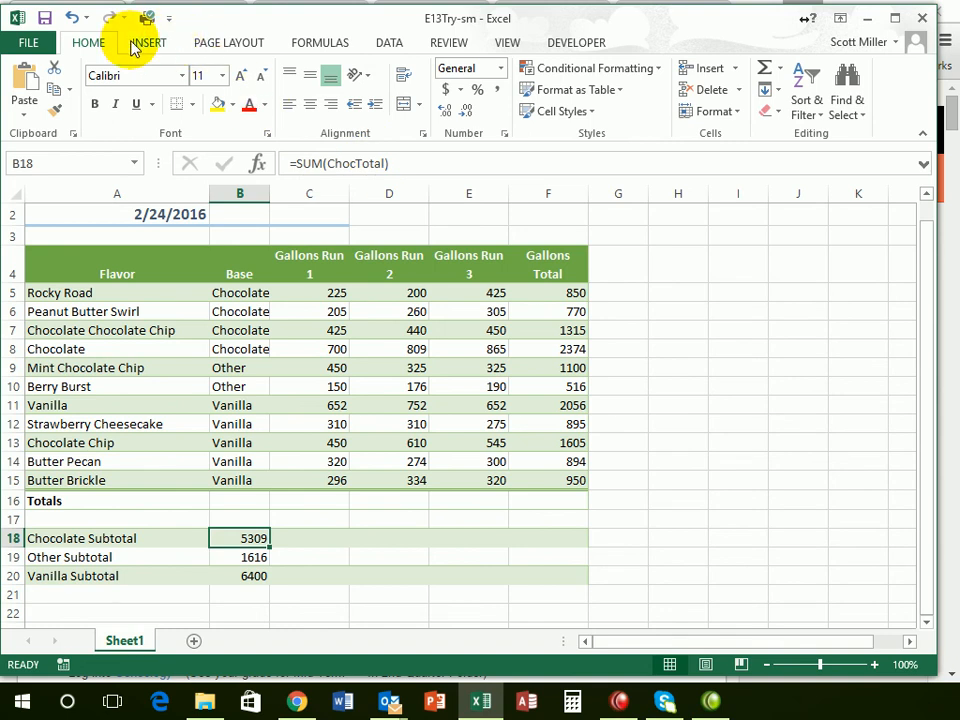
{"action": "left_click", "coordinate": [318, 42]}
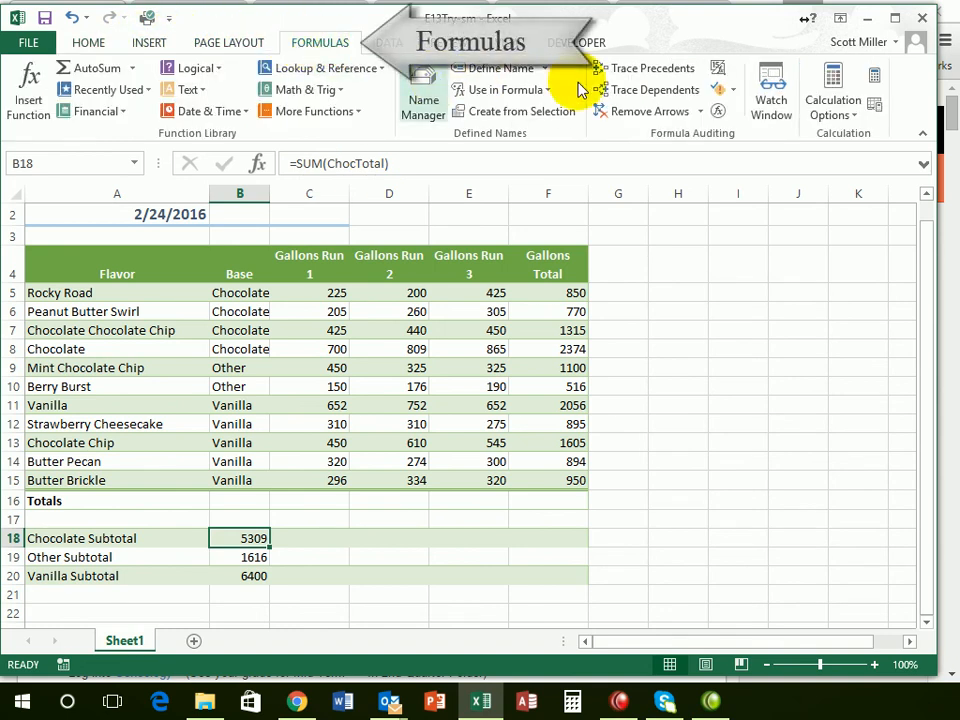
{"action": "left_click", "coordinate": [718, 67]}
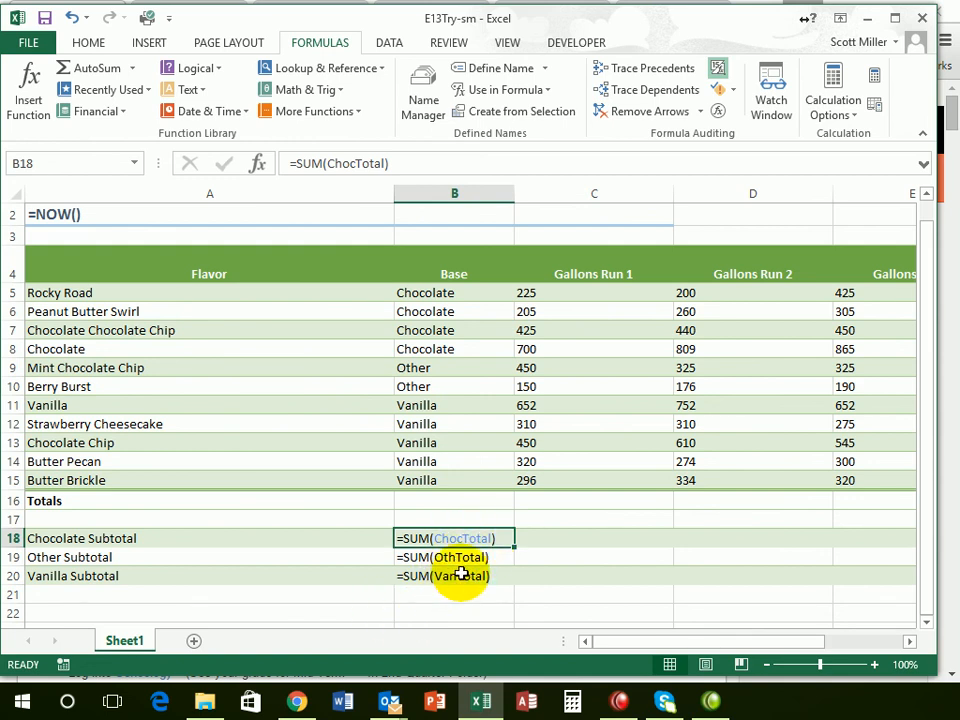
{"action": "left_click", "coordinate": [718, 68]}
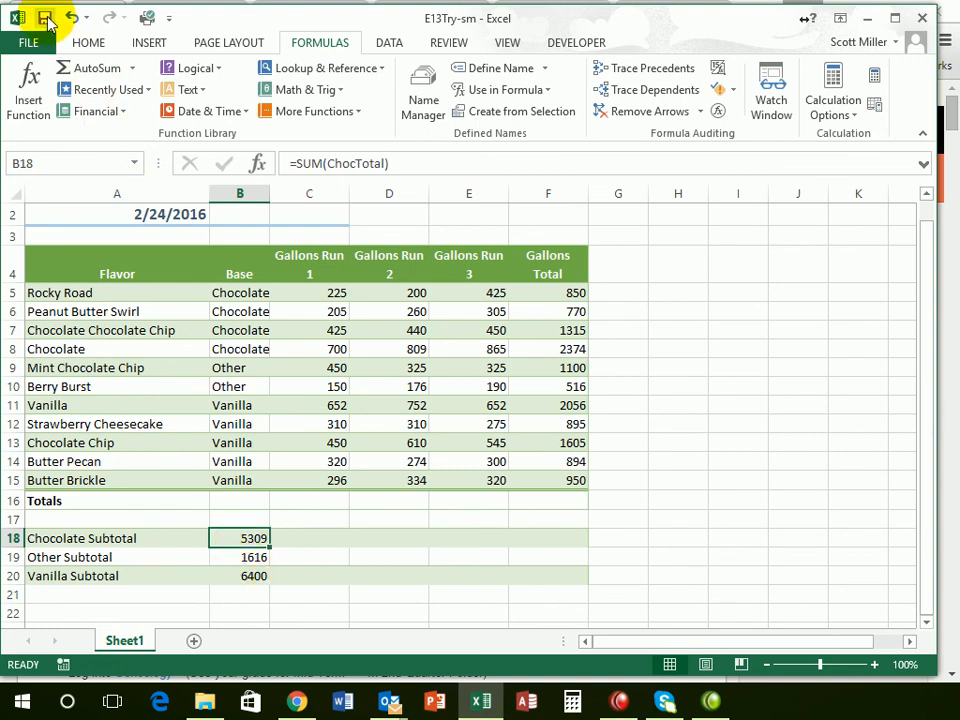
{"action": "left_click", "coordinate": [45, 18]}
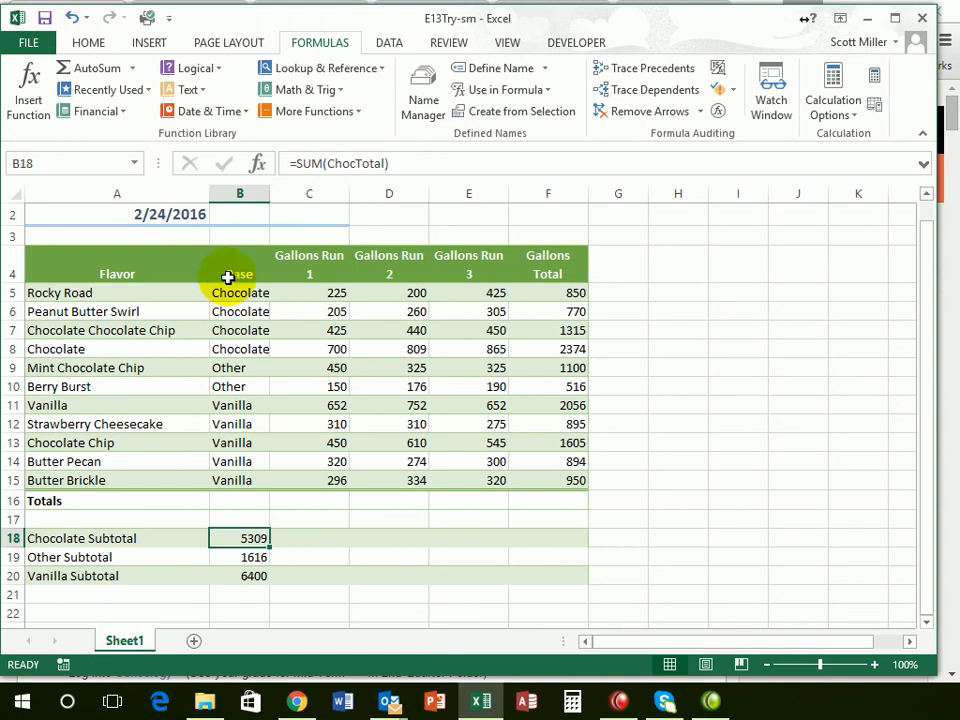